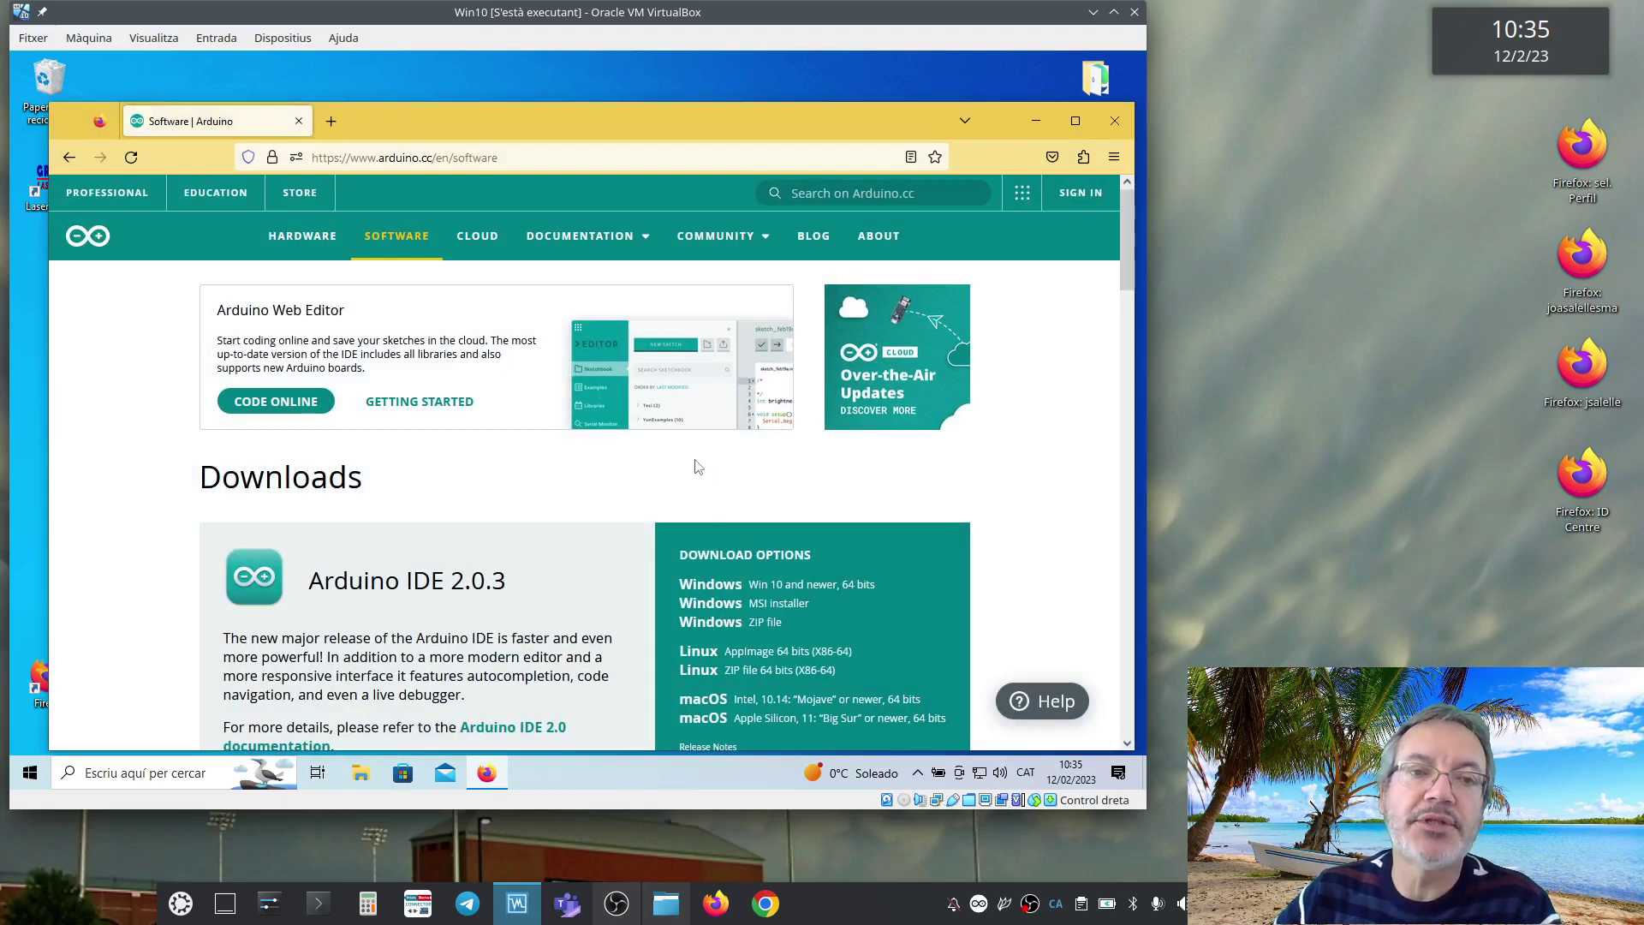
Step: Examine the Arduino software page's download options for Arduino IDE 2.0.3 and the legacy IDE 1.8.19
mouse_move(580, 235)
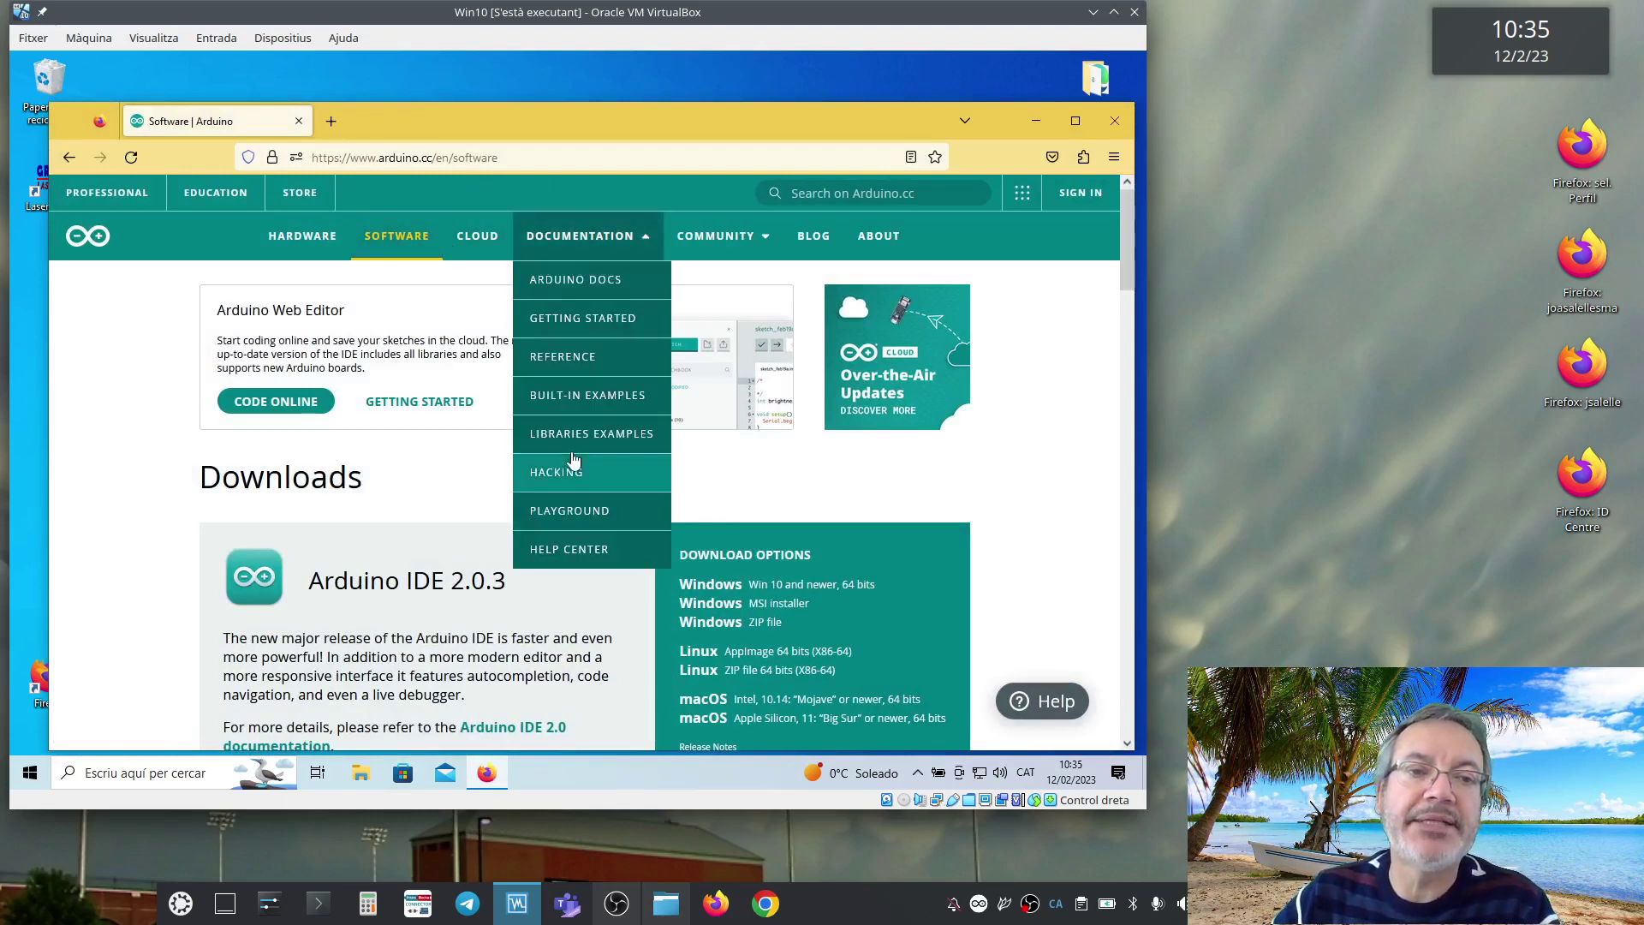
scroll(1042, 446, down, 2)
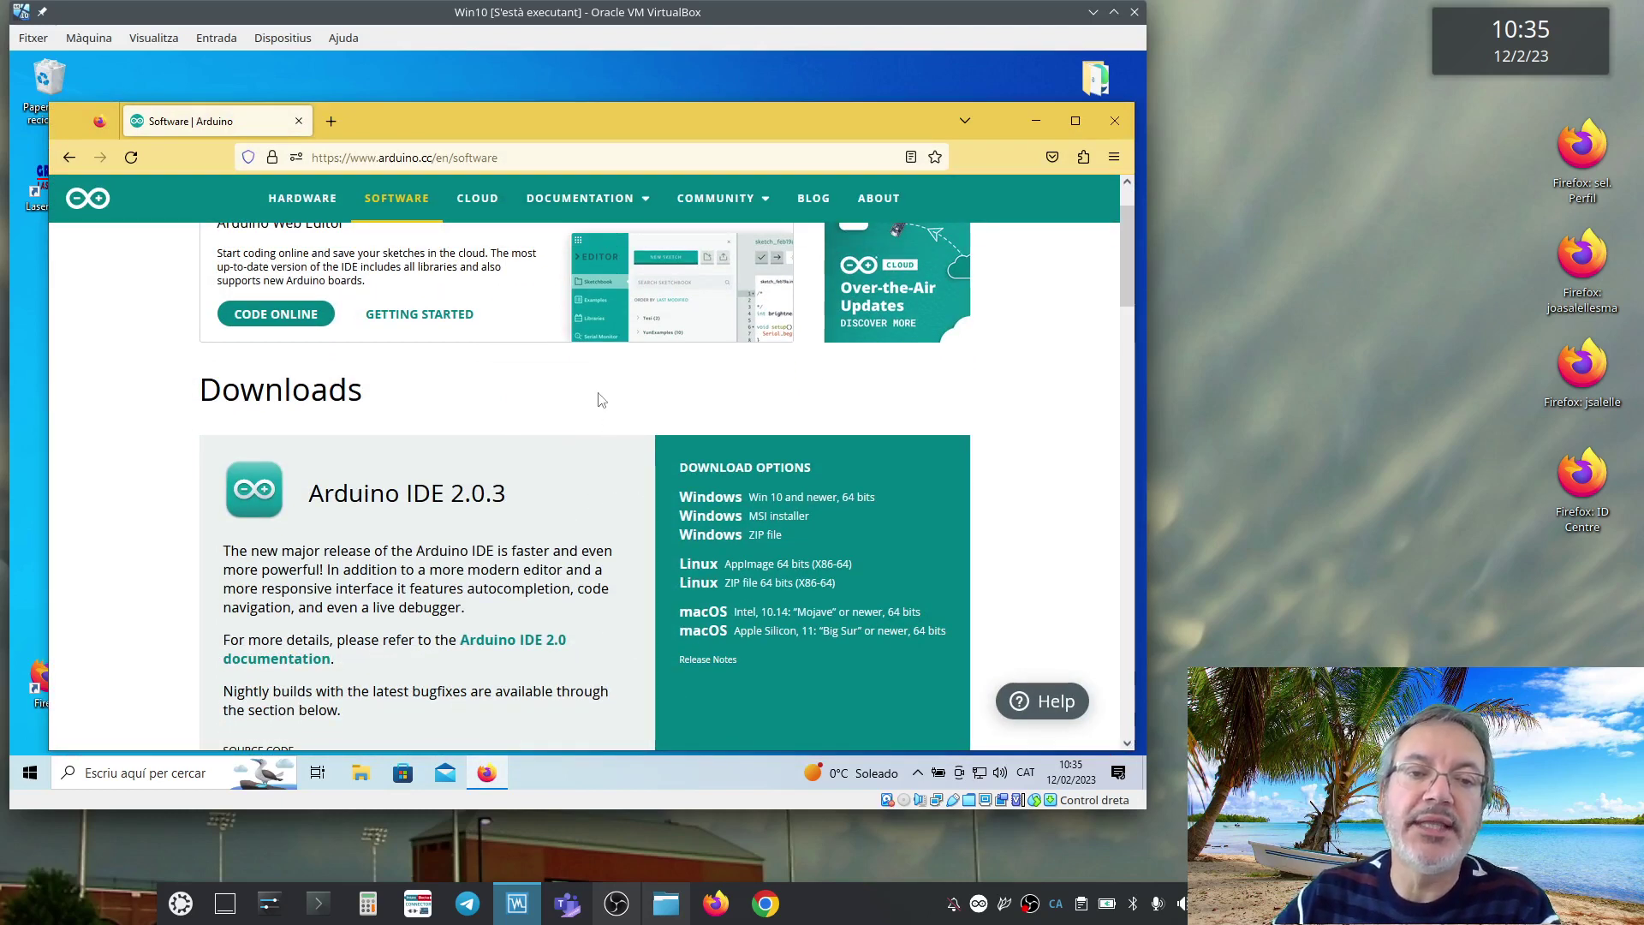
scroll(602, 400, up, 1)
scroll(601, 400, down, 2)
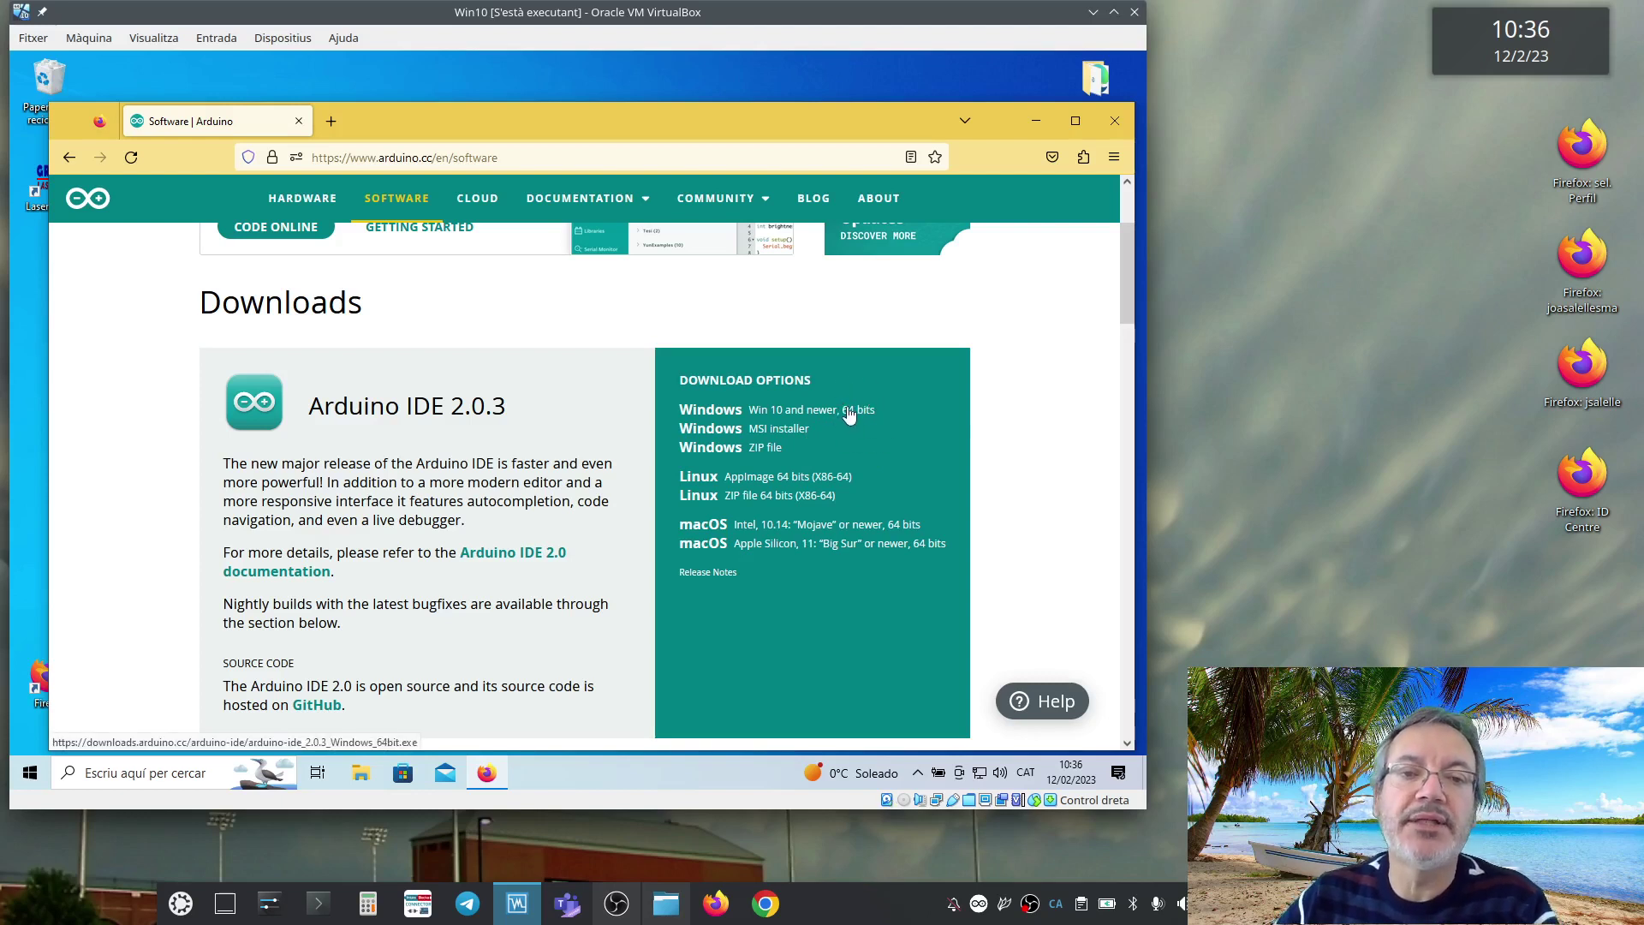
scroll(852, 408, down, 3)
scroll(852, 407, down, 10)
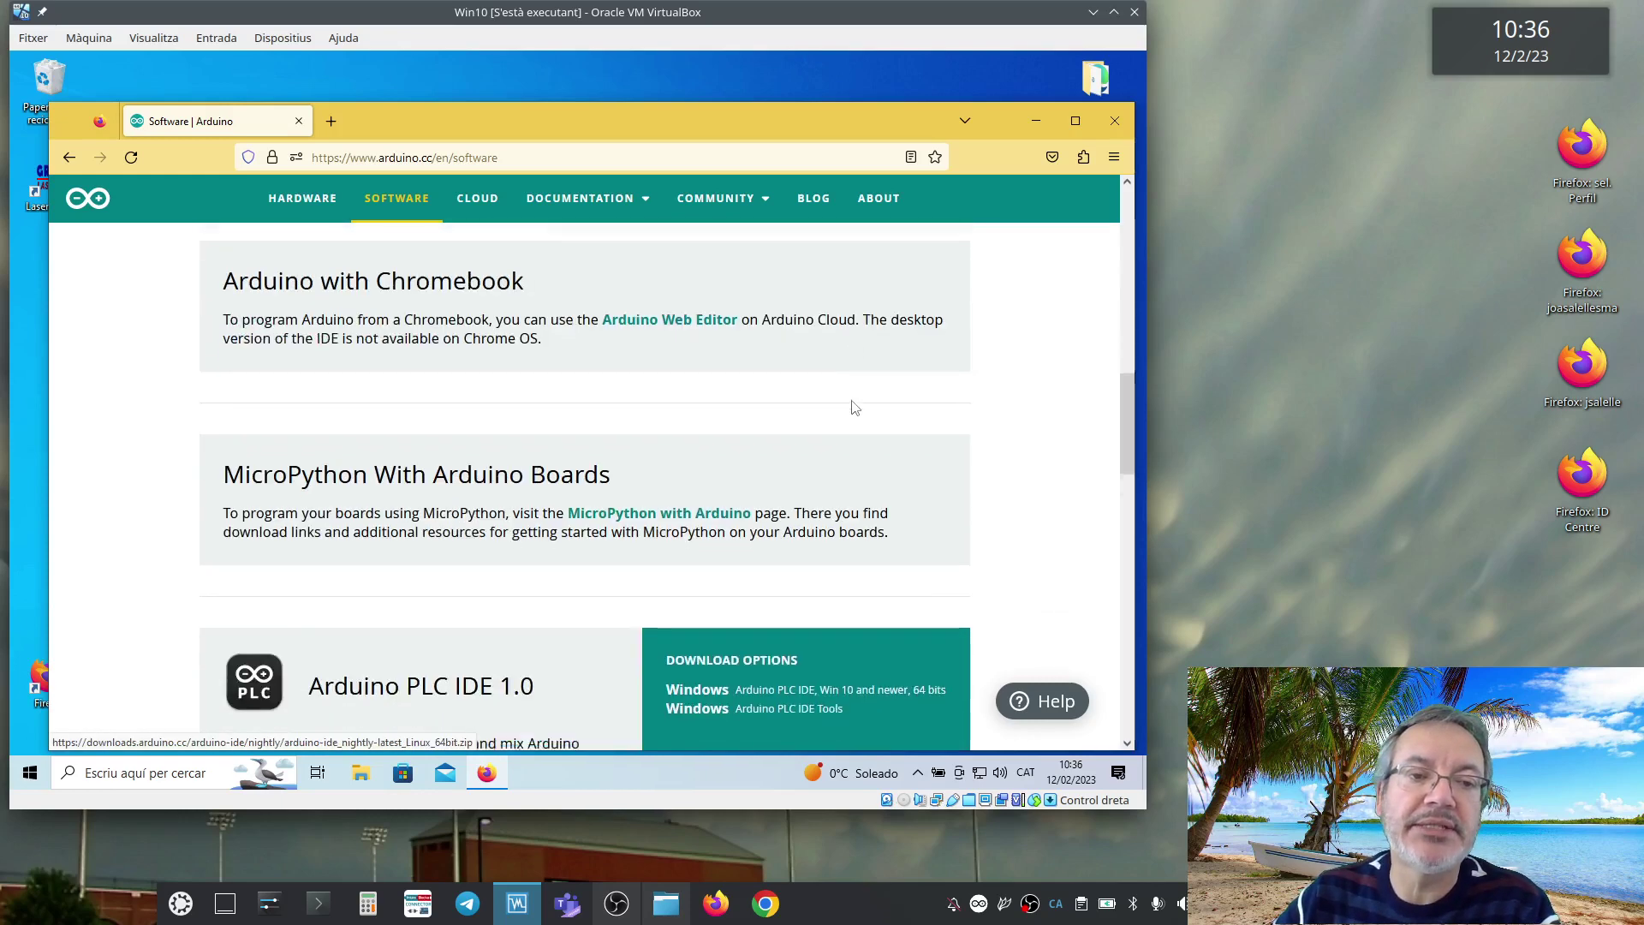
scroll(852, 408, down, 4)
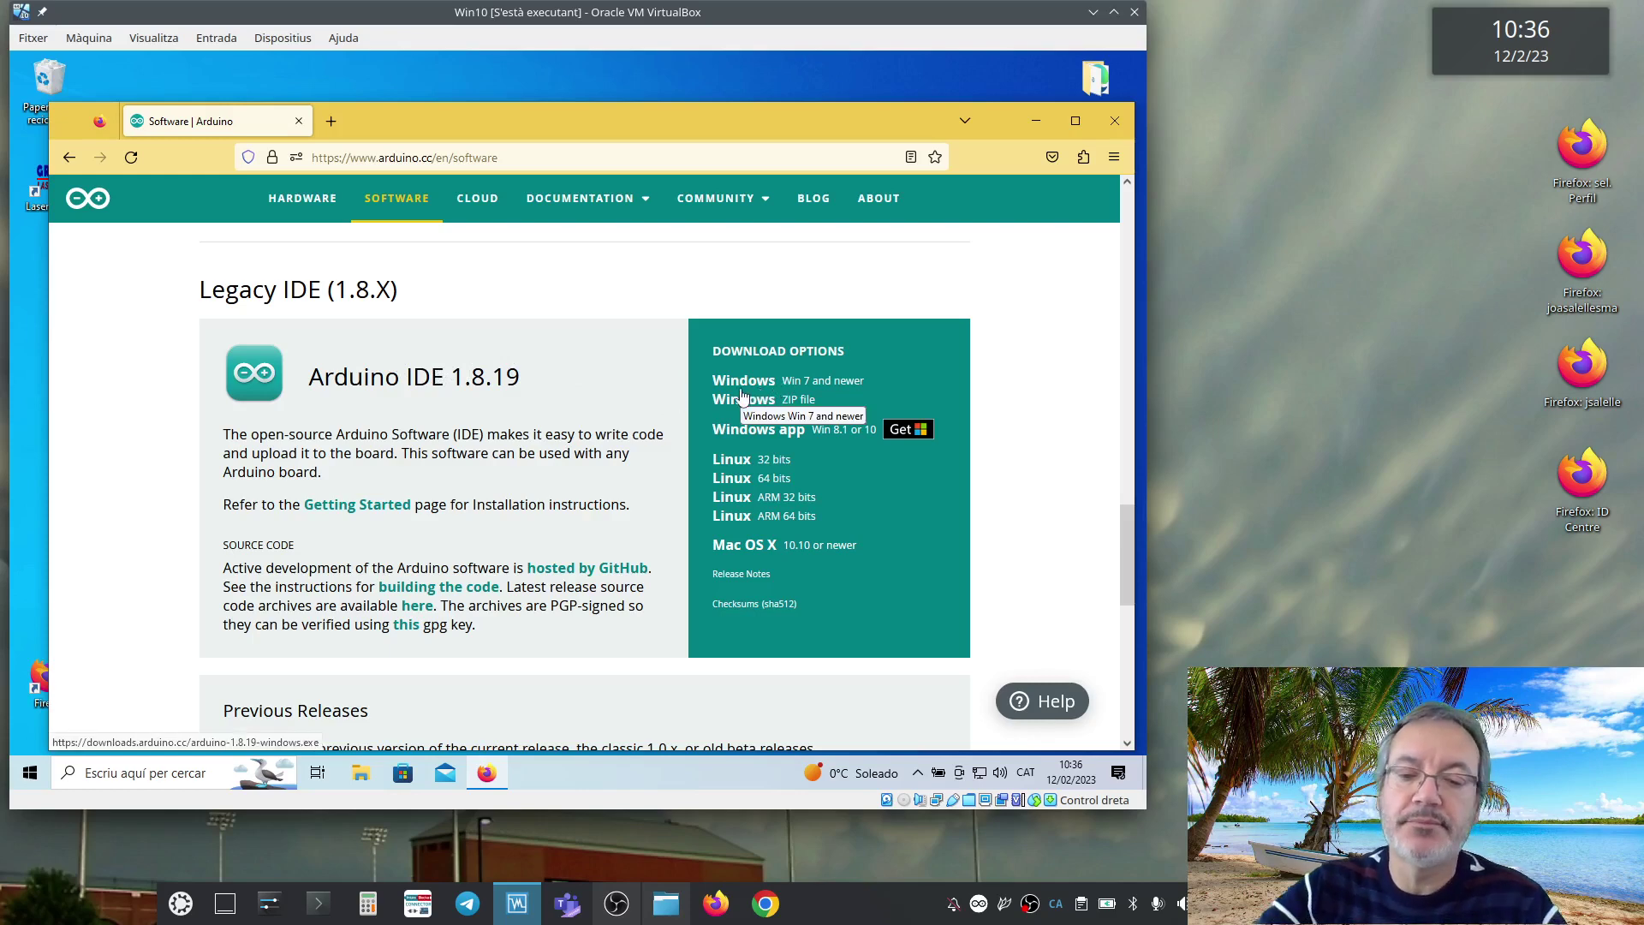
scroll(957, 518, up, 10)
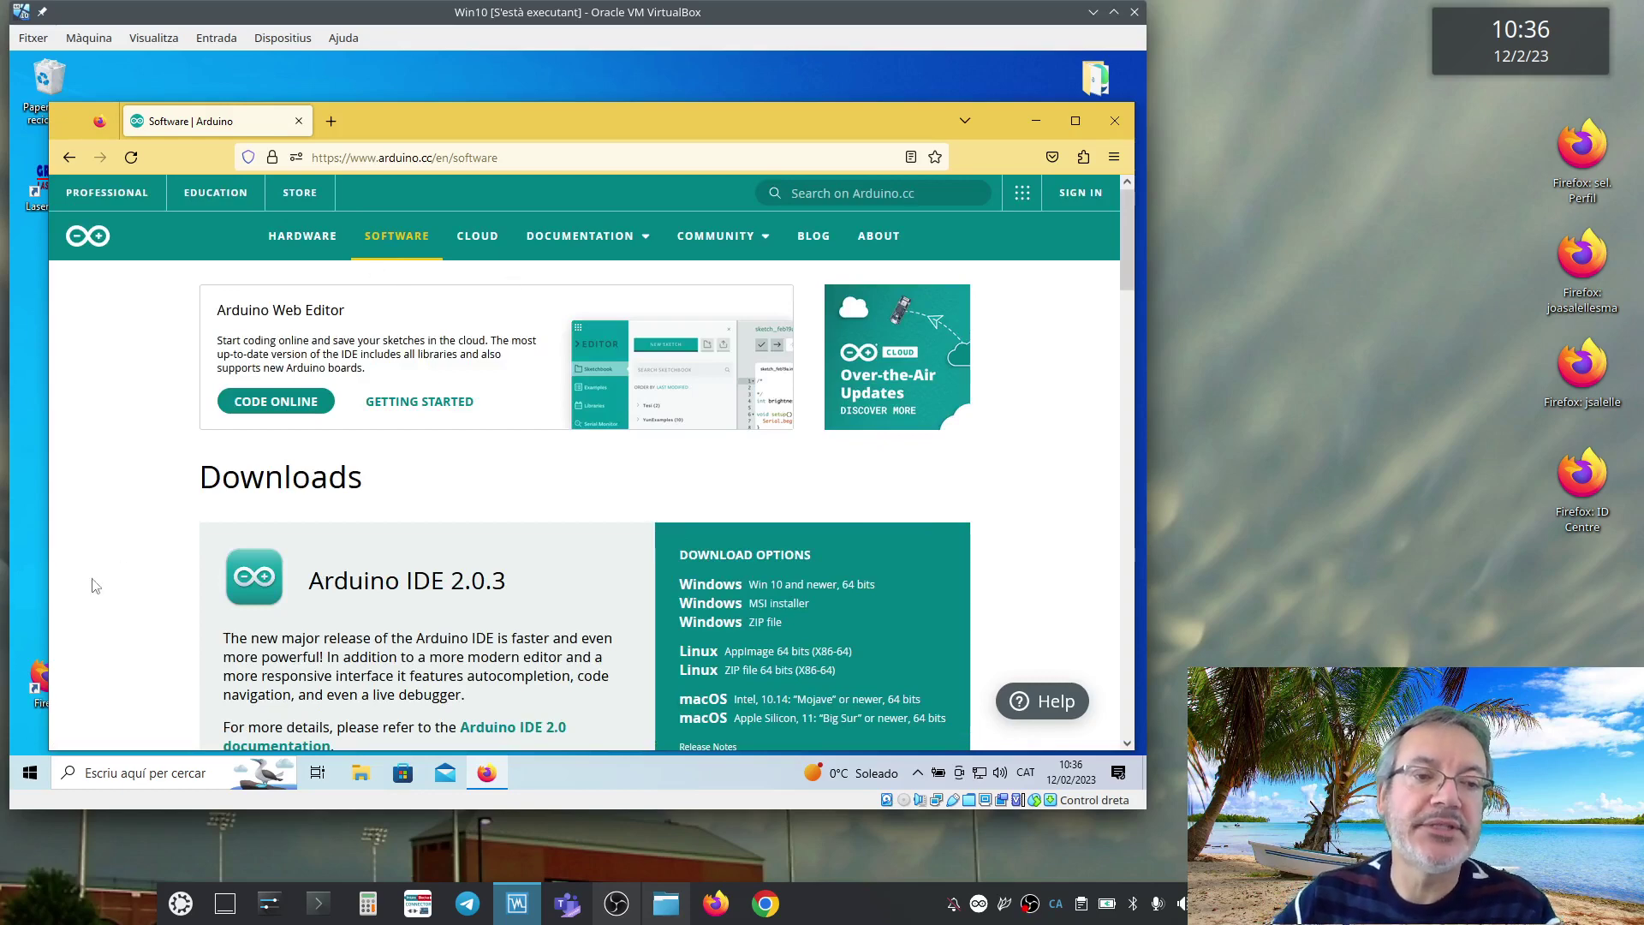
Step: Check the system type in the Windows device specifications, then return to the Arduino software page
click(30, 774)
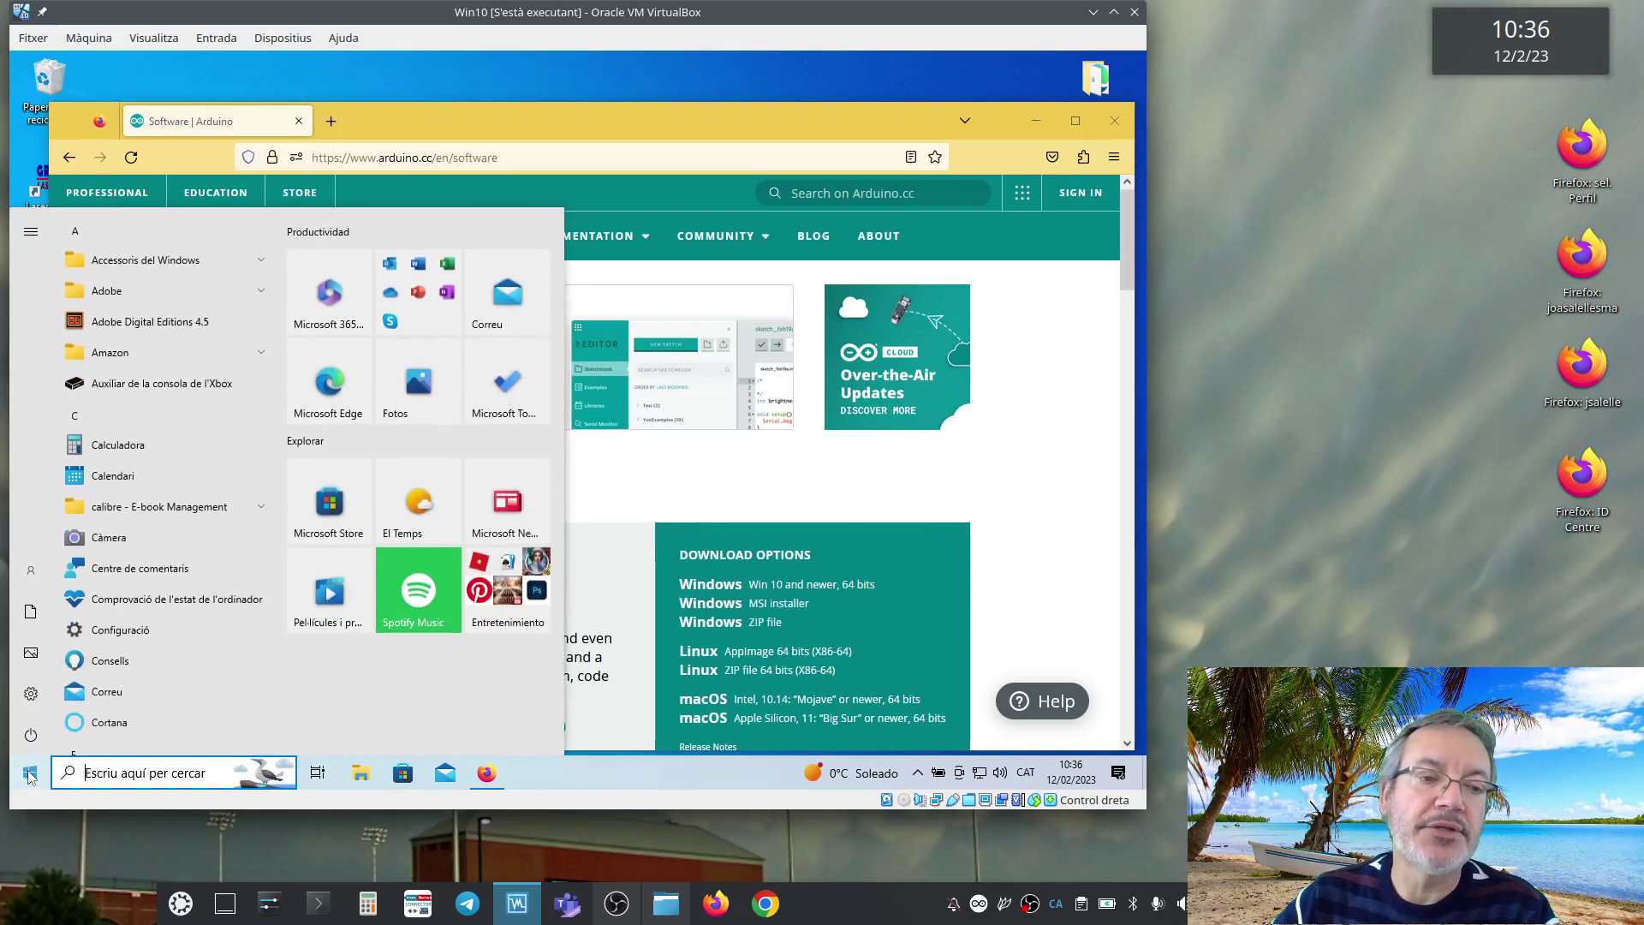
click(35, 700)
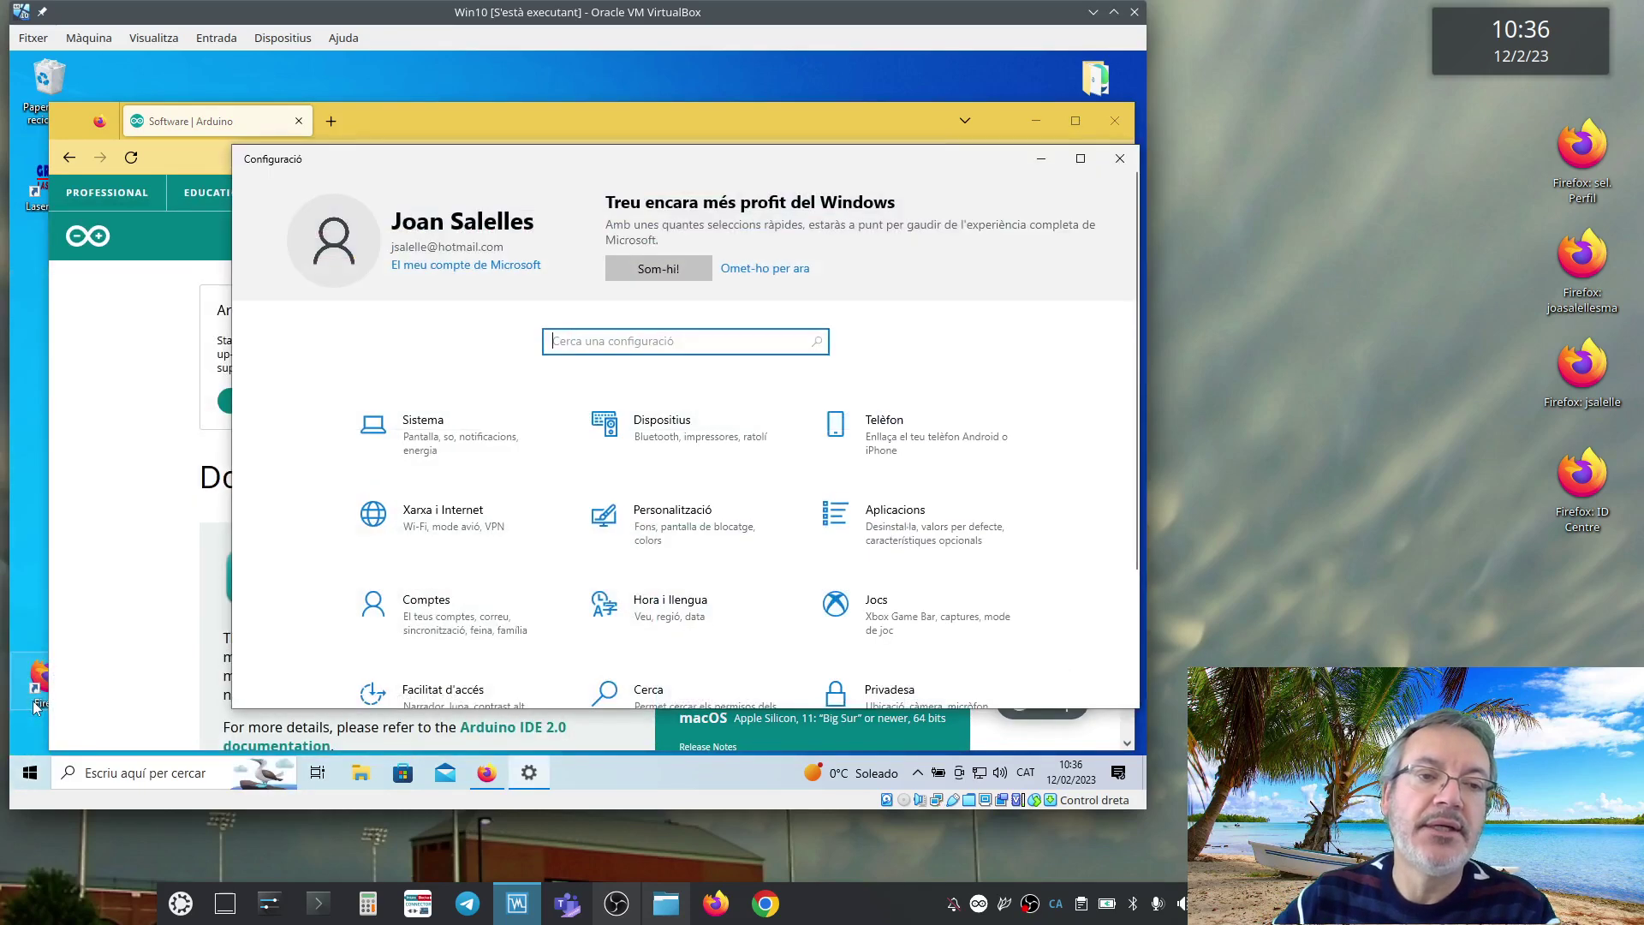
click(425, 428)
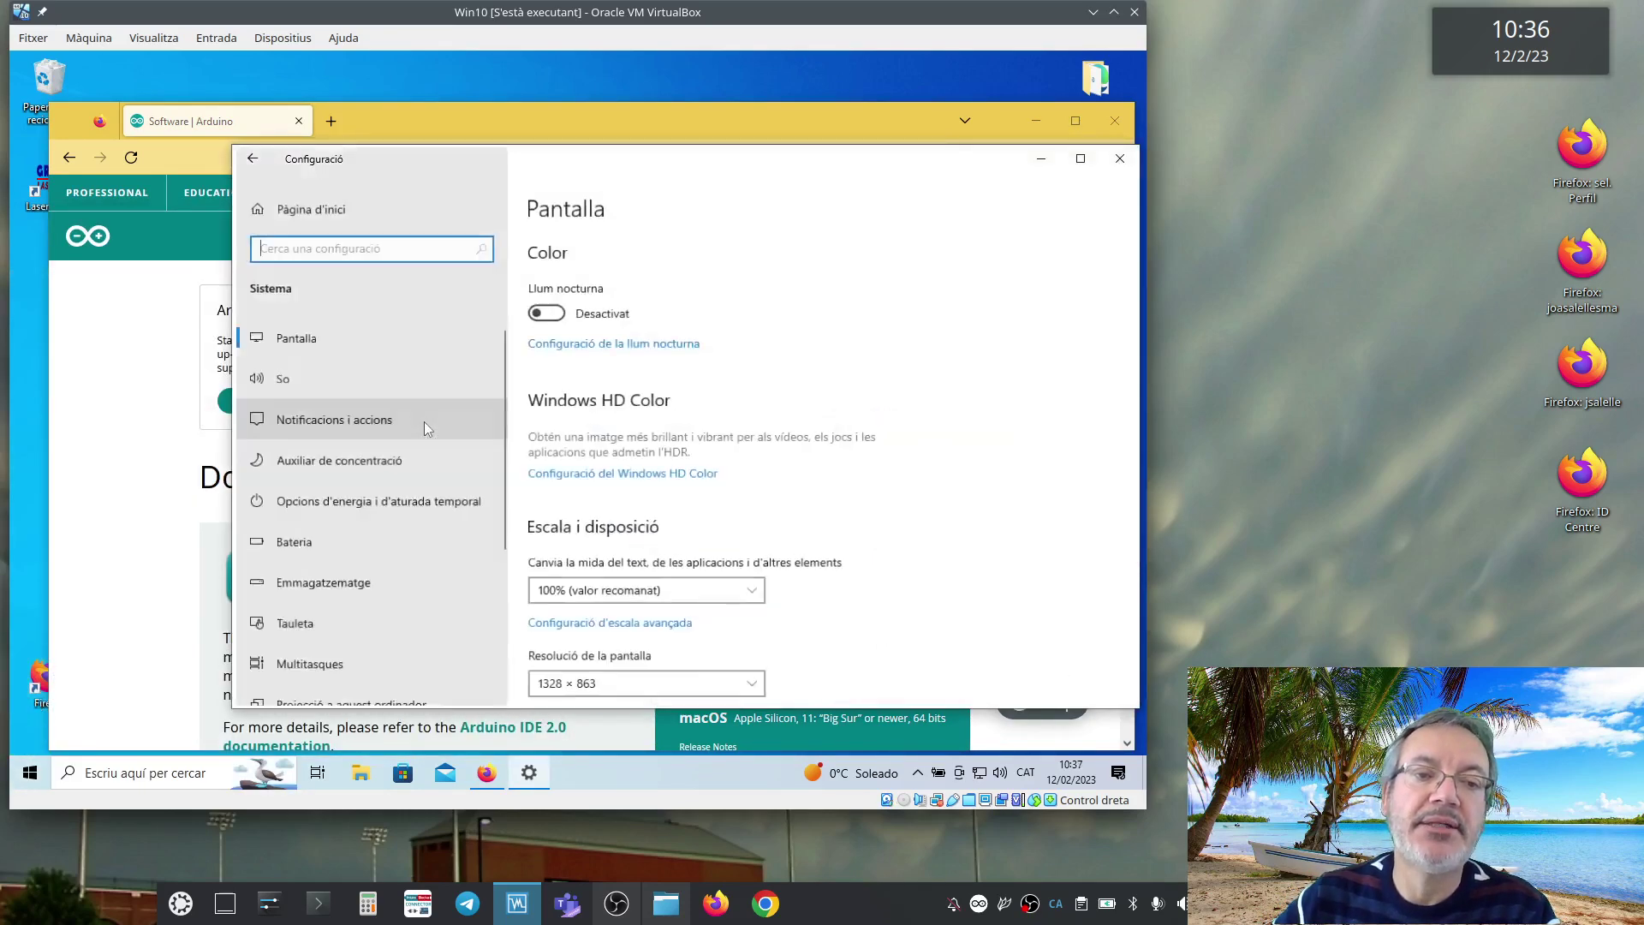
scroll(424, 422, down, 3)
scroll(424, 422, down, 1)
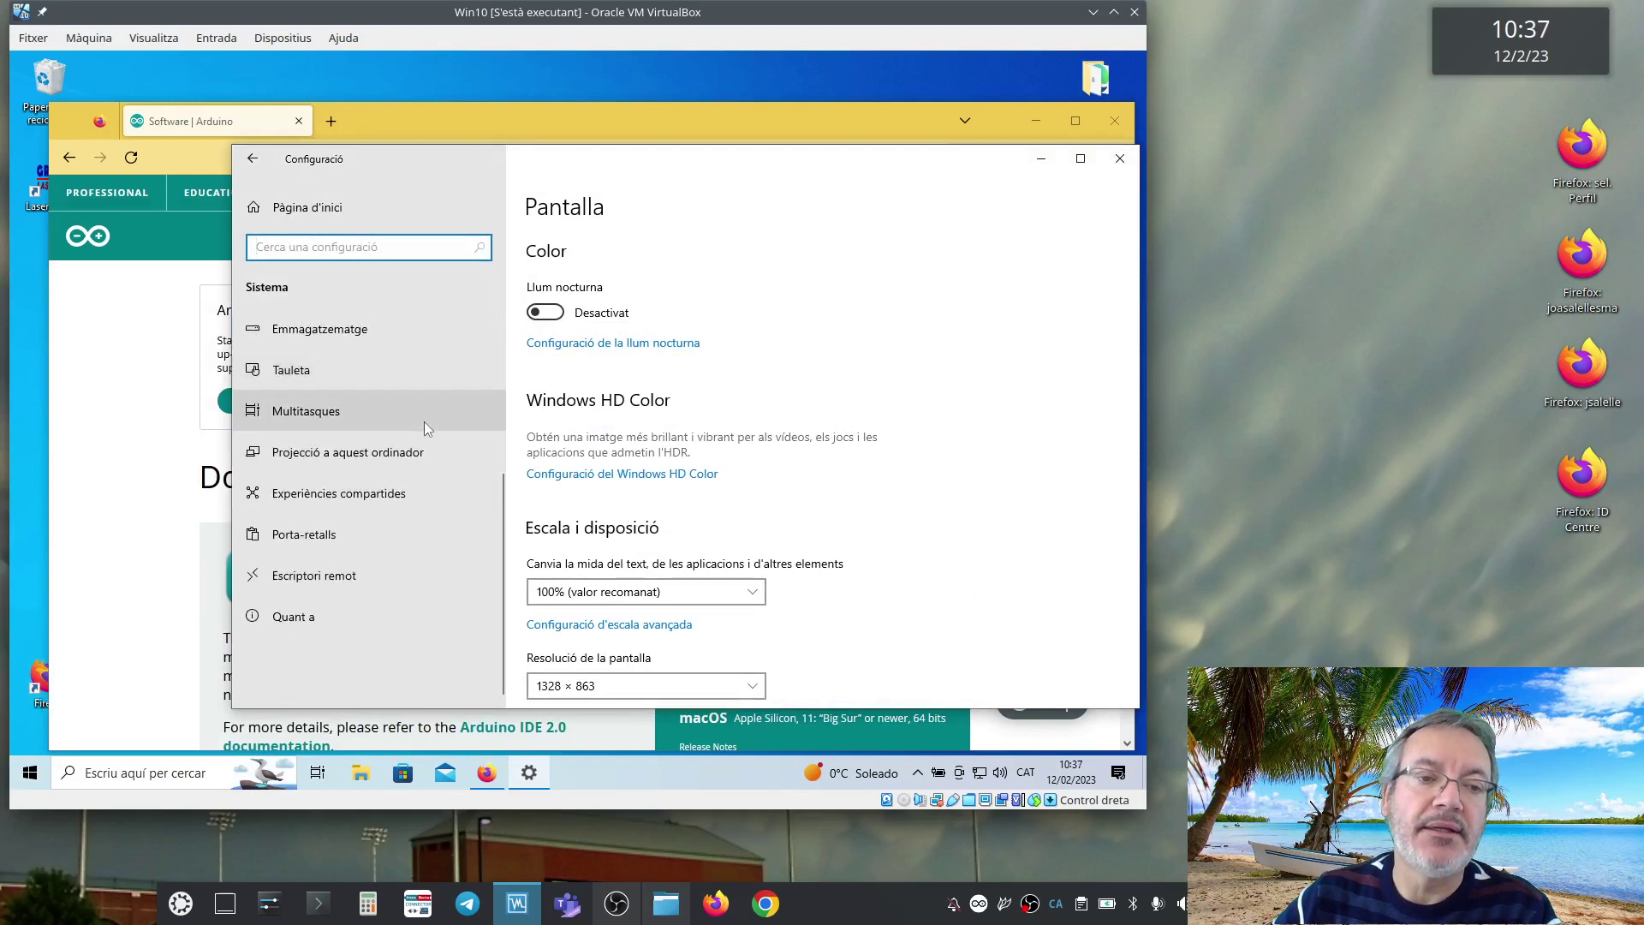
click(321, 615)
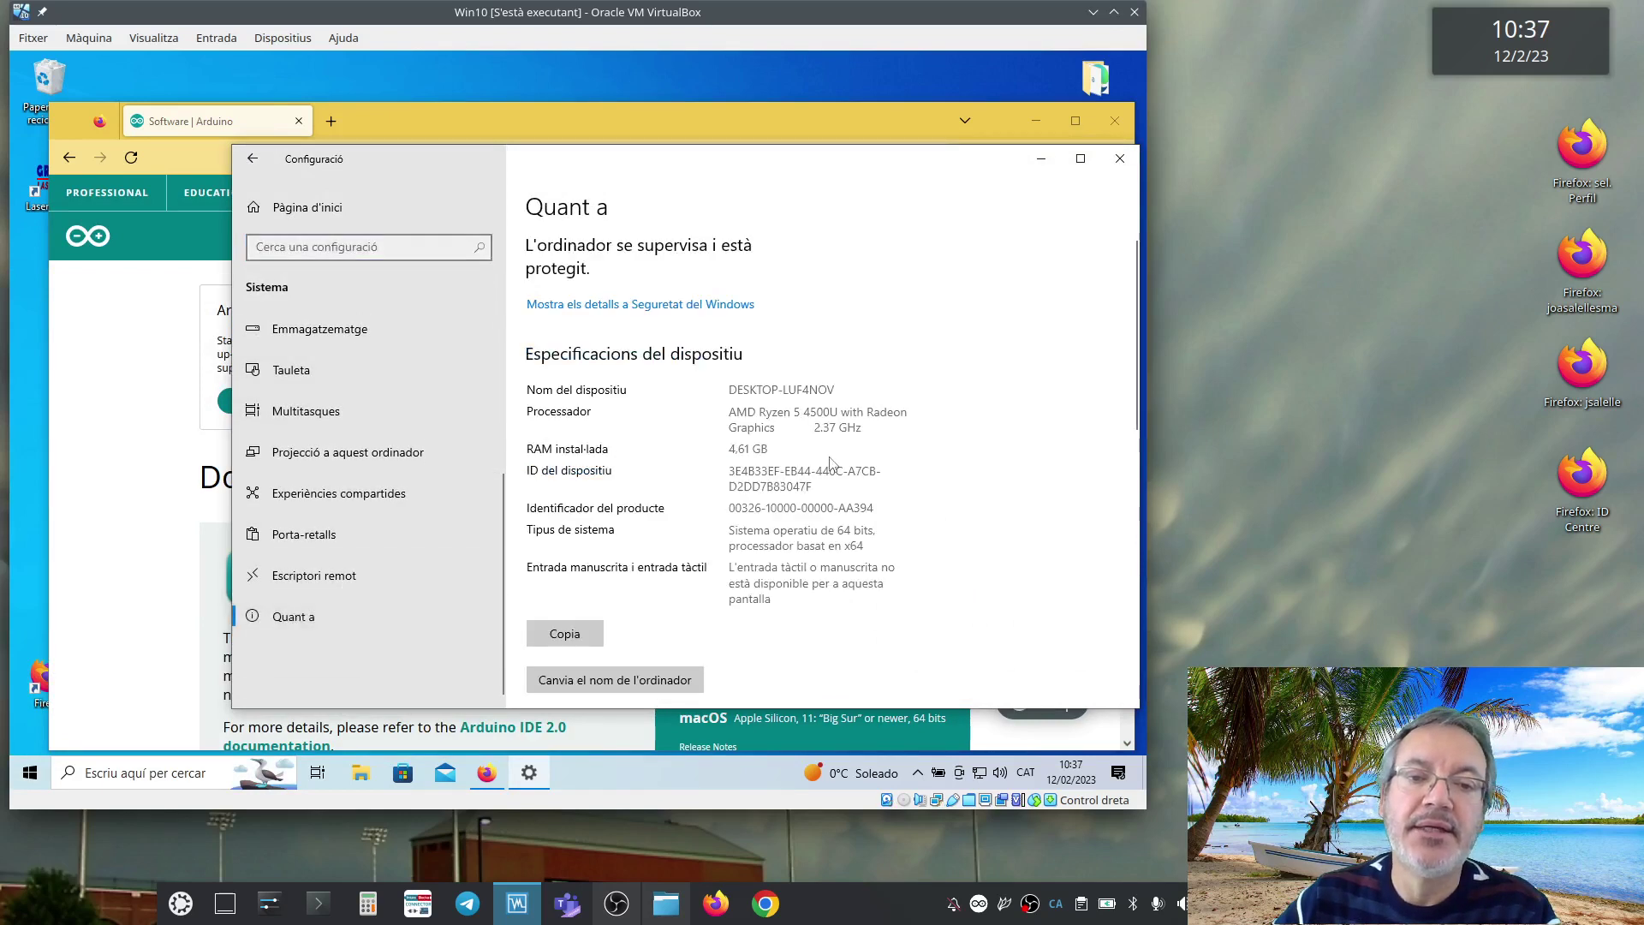
drag(882, 534, 727, 525)
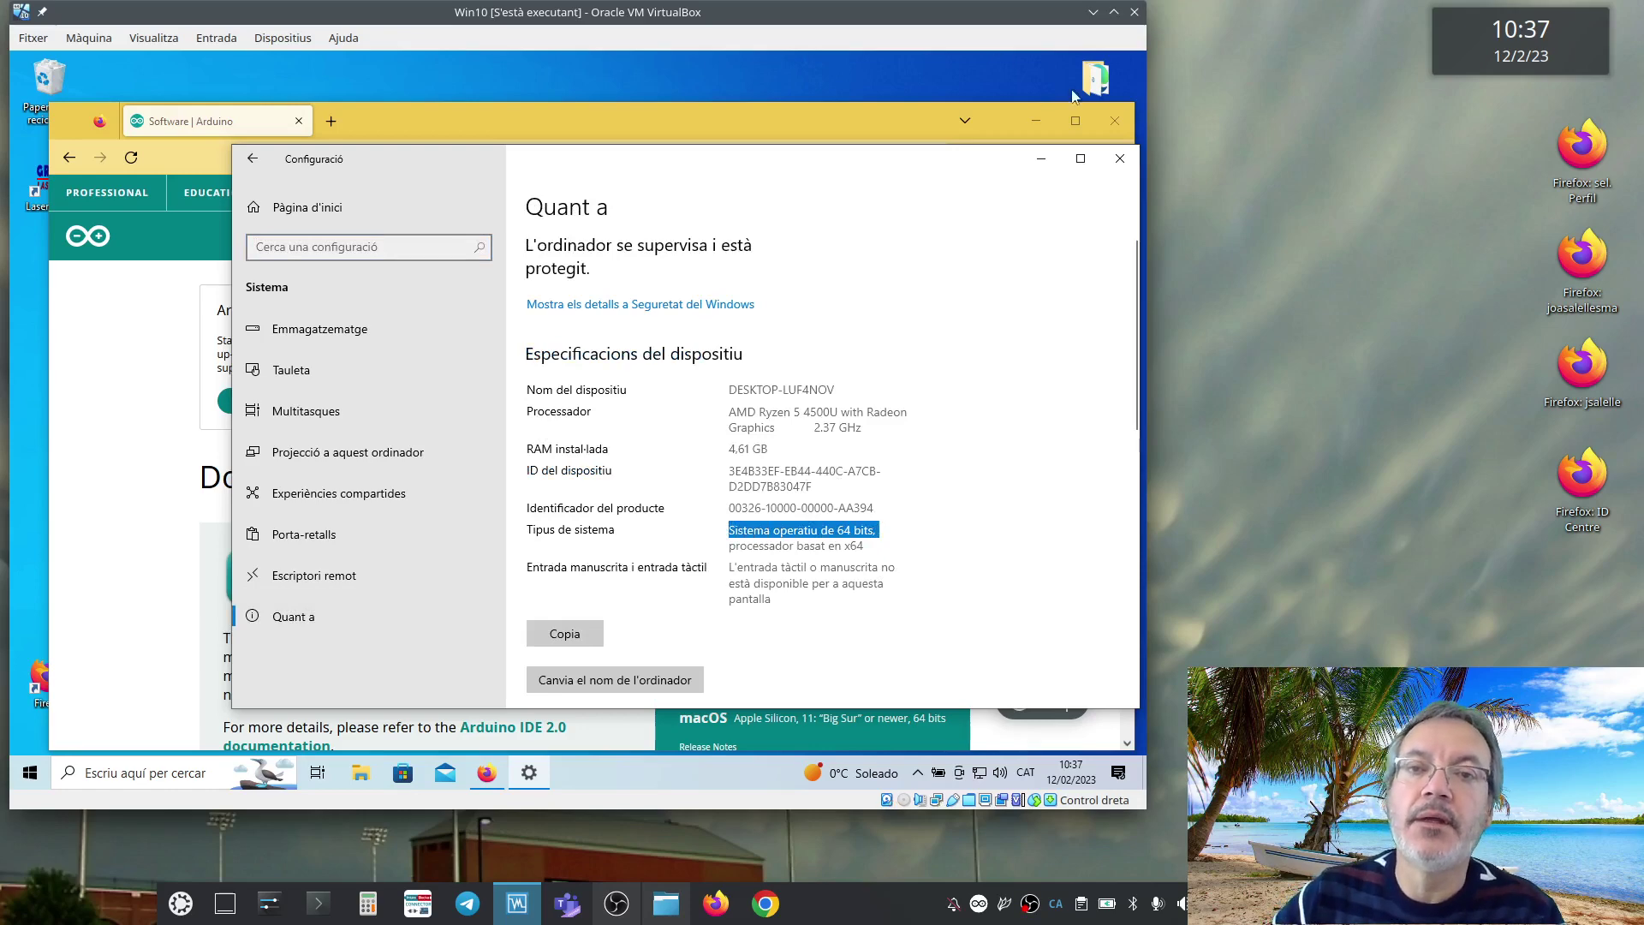
click(1119, 158)
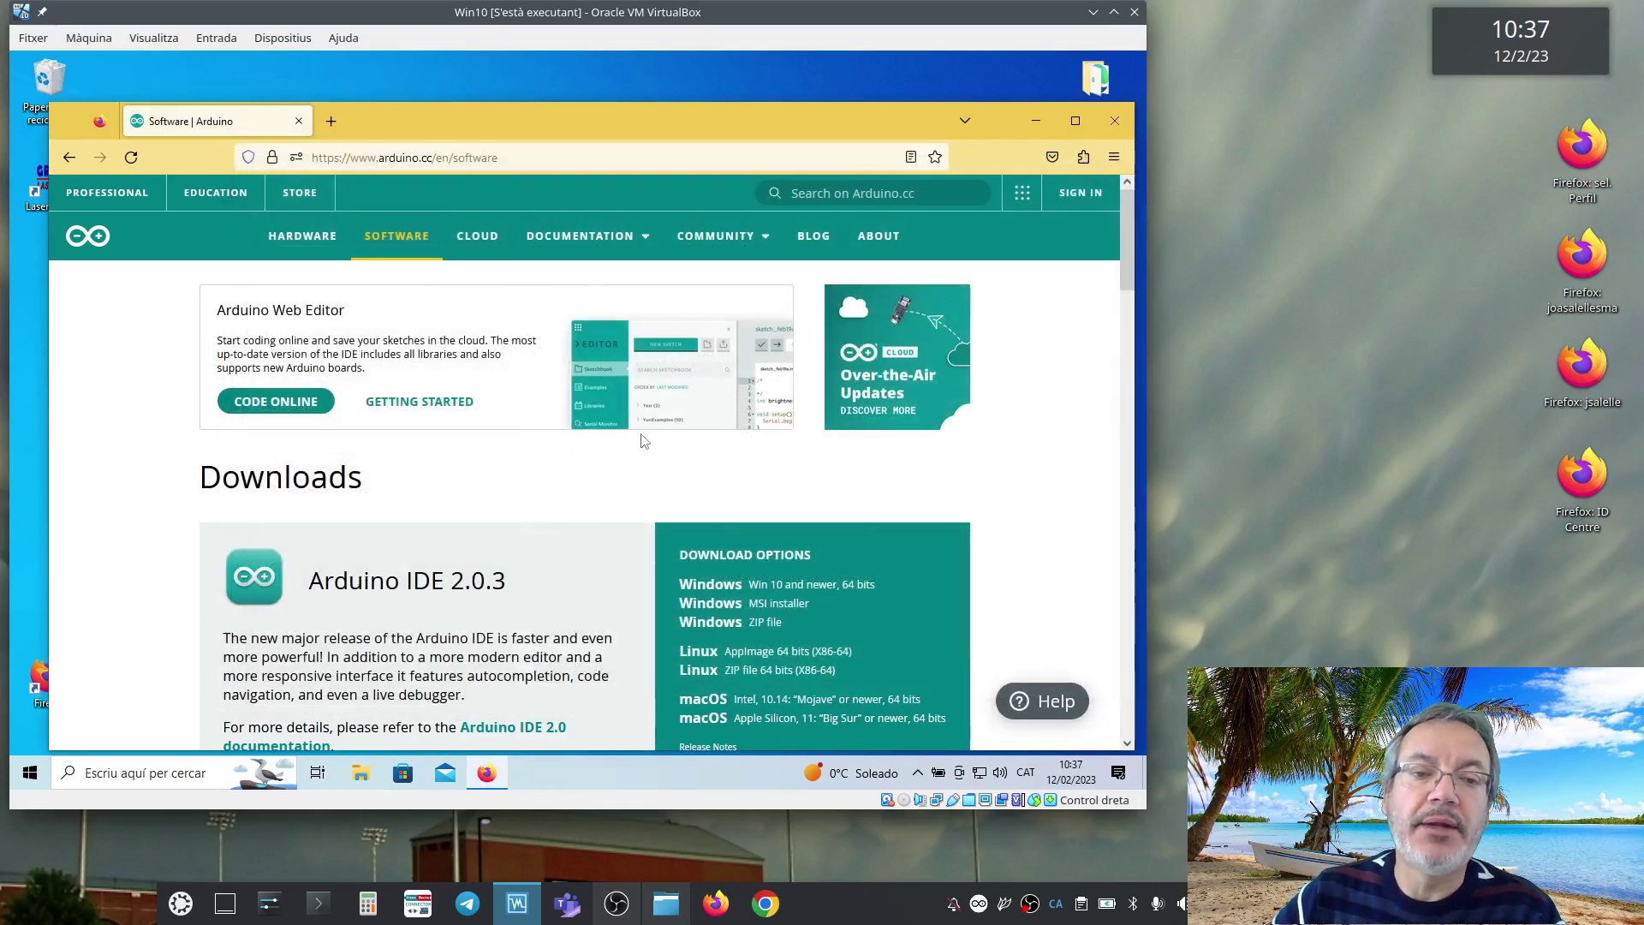
Step: Launch the arduino-ide_2.0.3_Windows_64bit.exe installer from the Downloads folder
scroll(634, 436, down, 2)
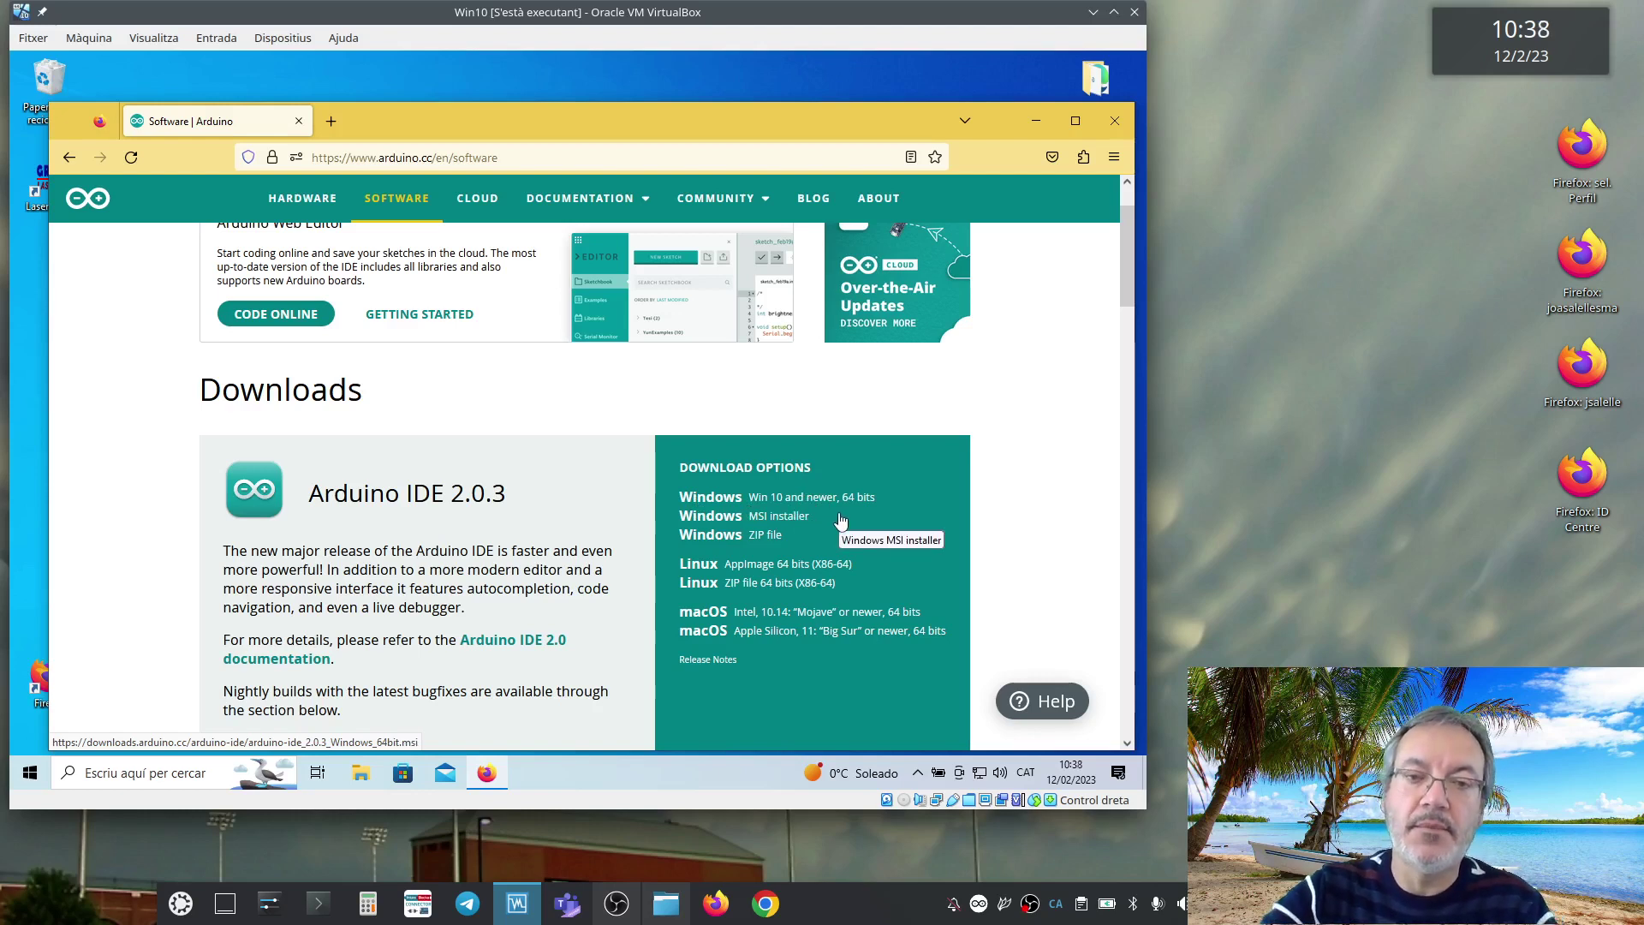
click(1036, 122)
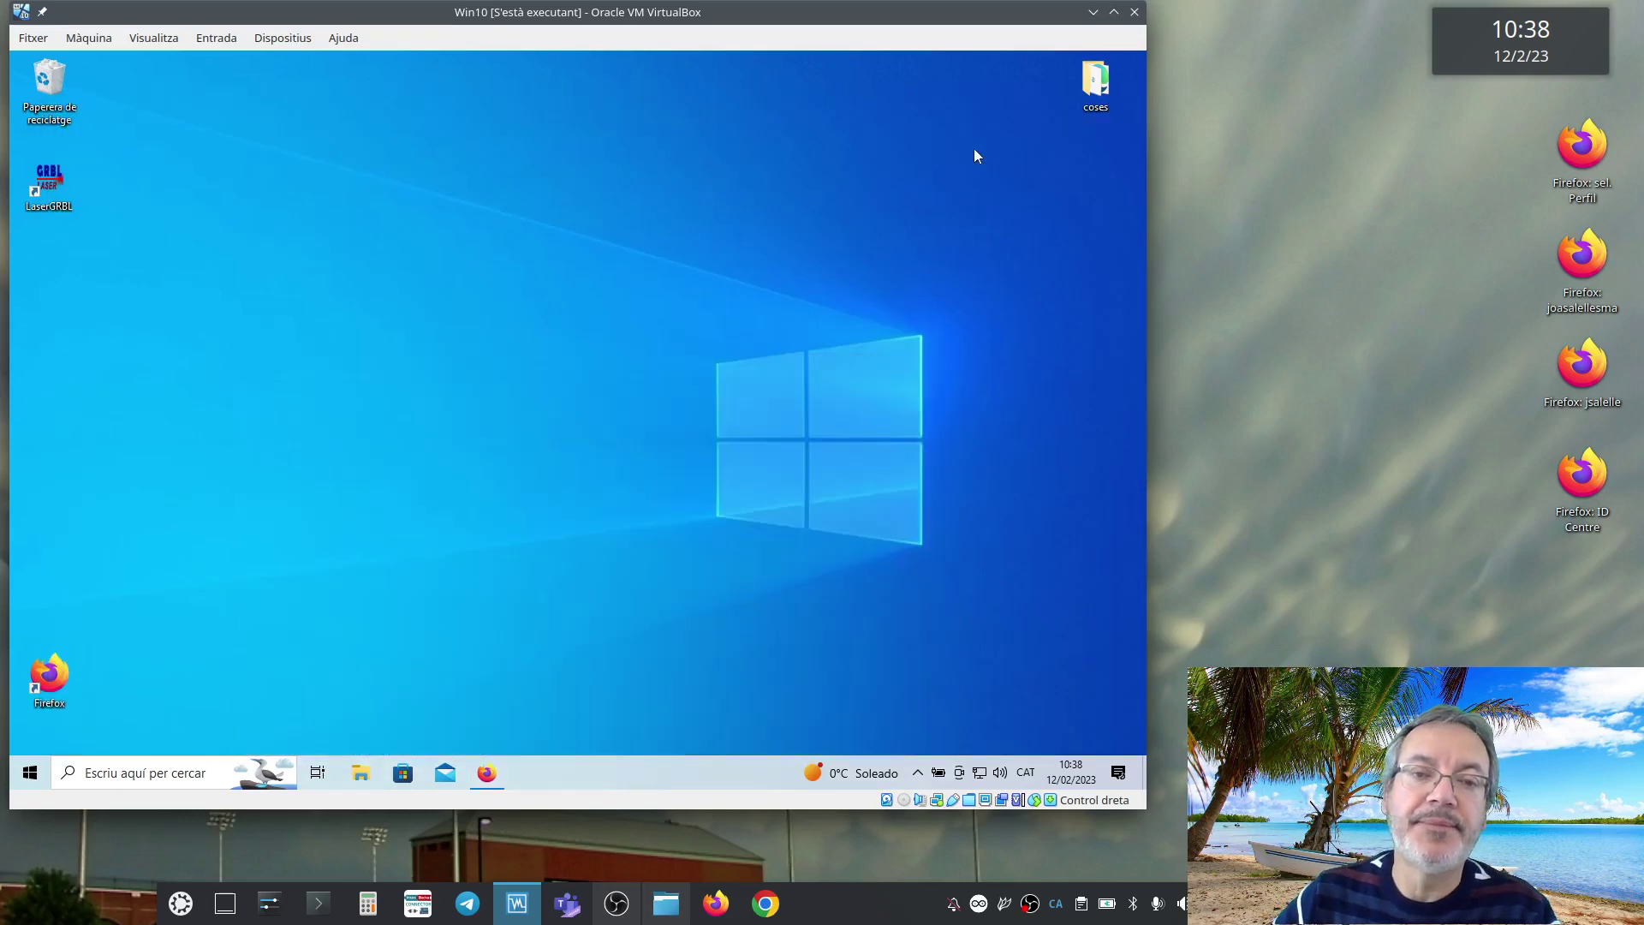
click(362, 773)
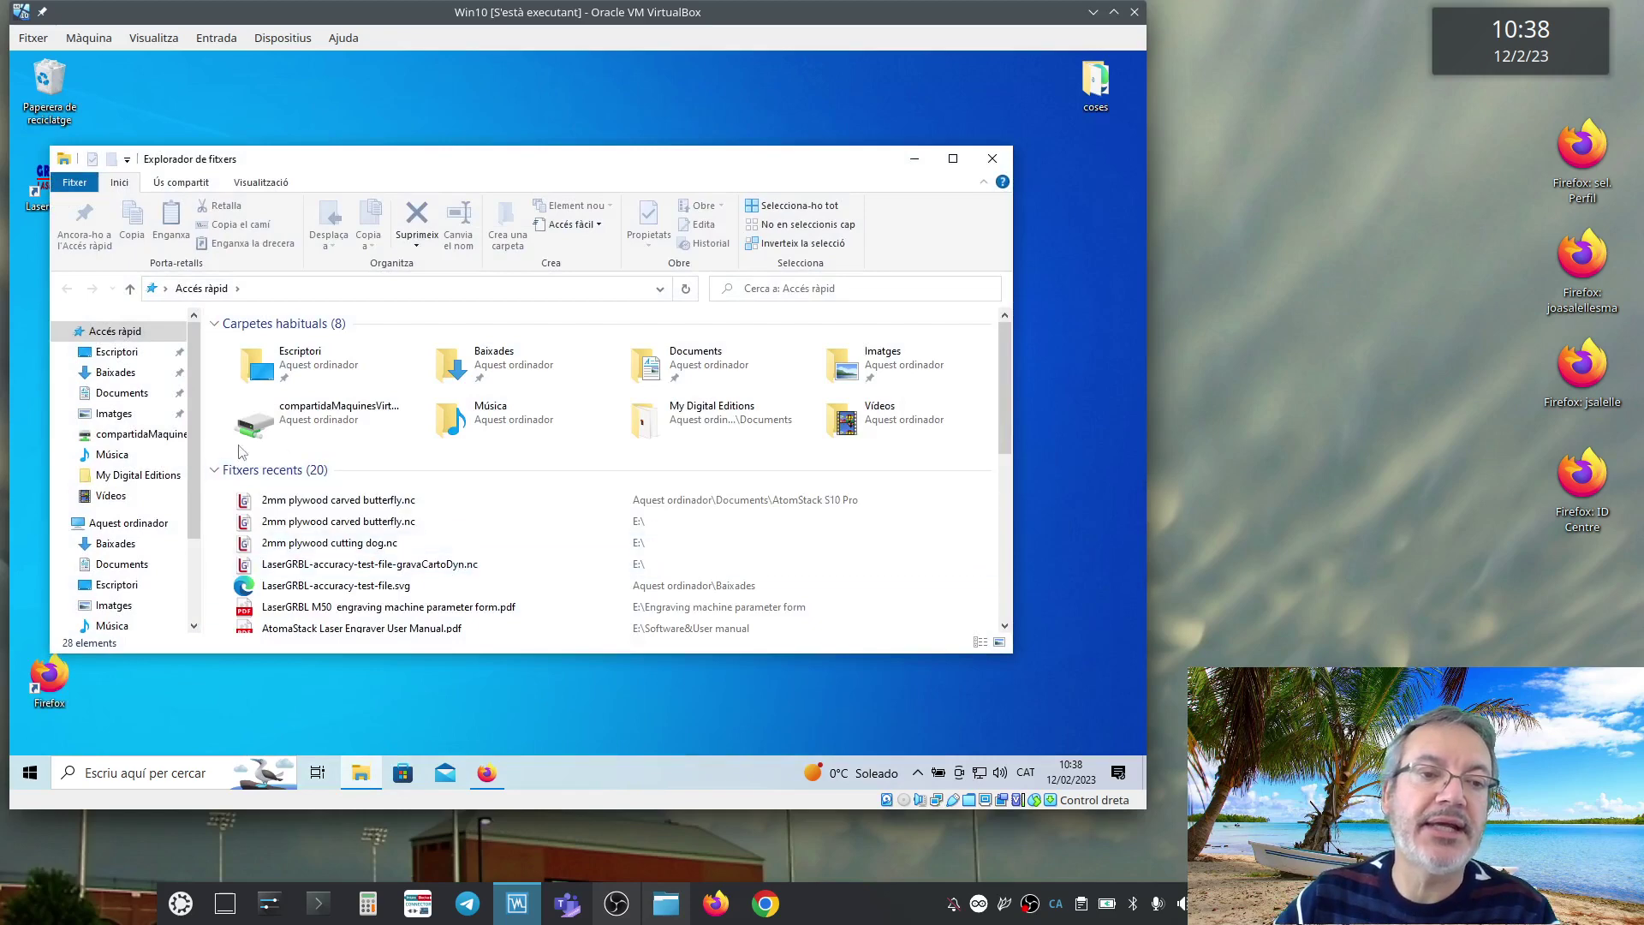
click(120, 377)
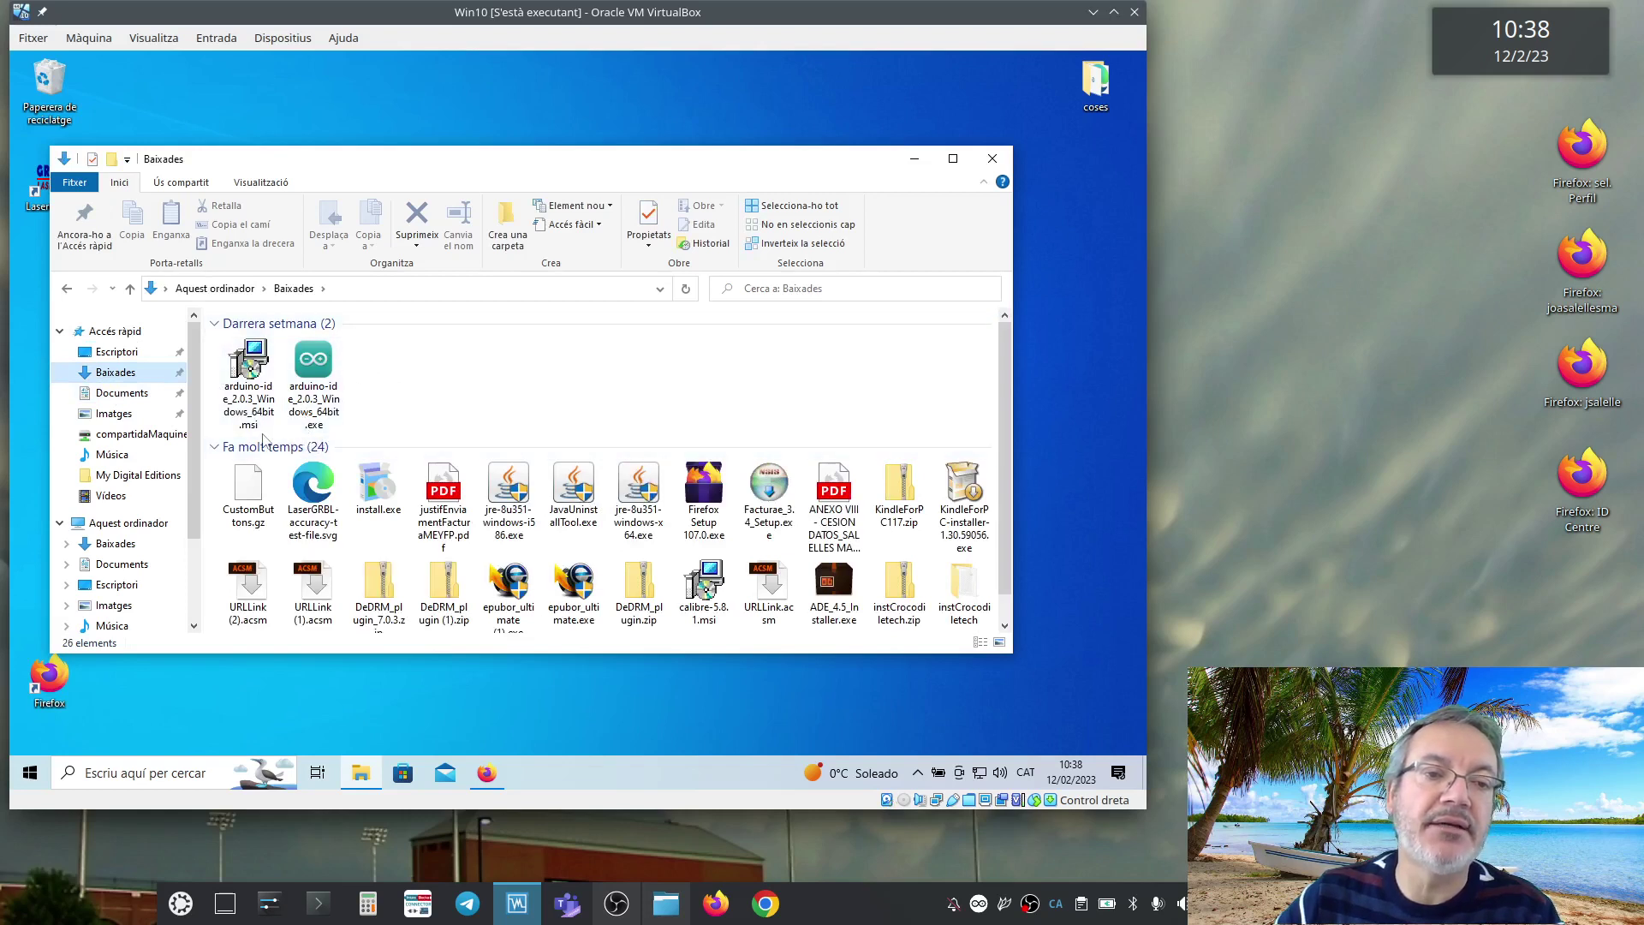
click(321, 367)
double_click(319, 367)
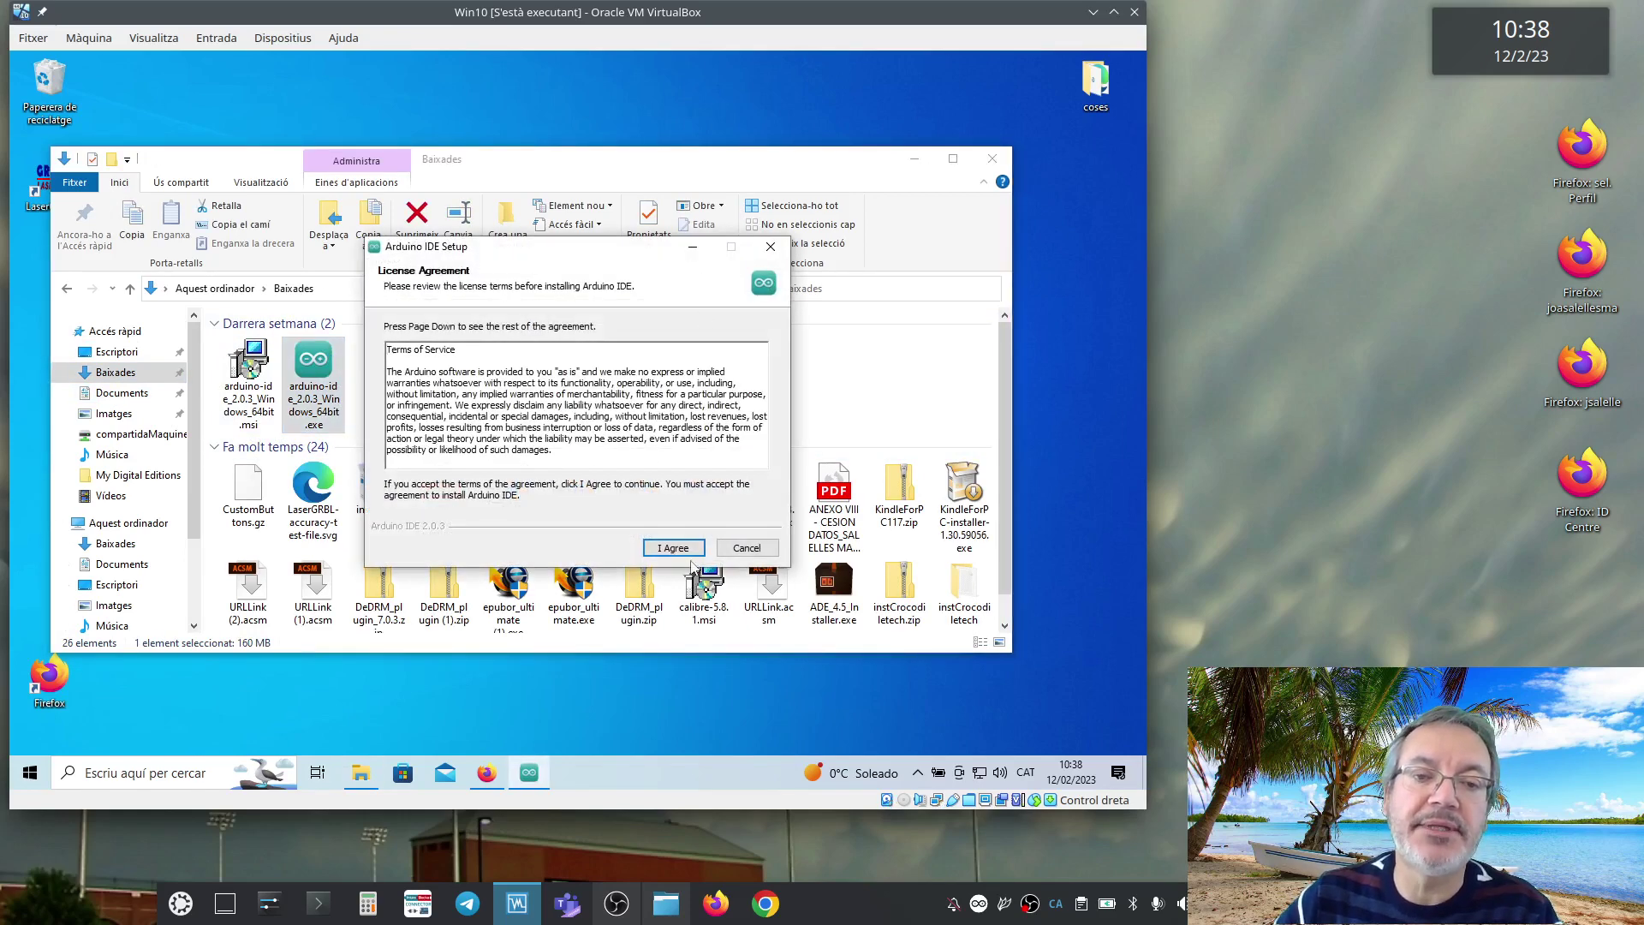
Step: Accept the license, choose installation for anyone who uses this computer, and allow the installer to make changes
click(693, 553)
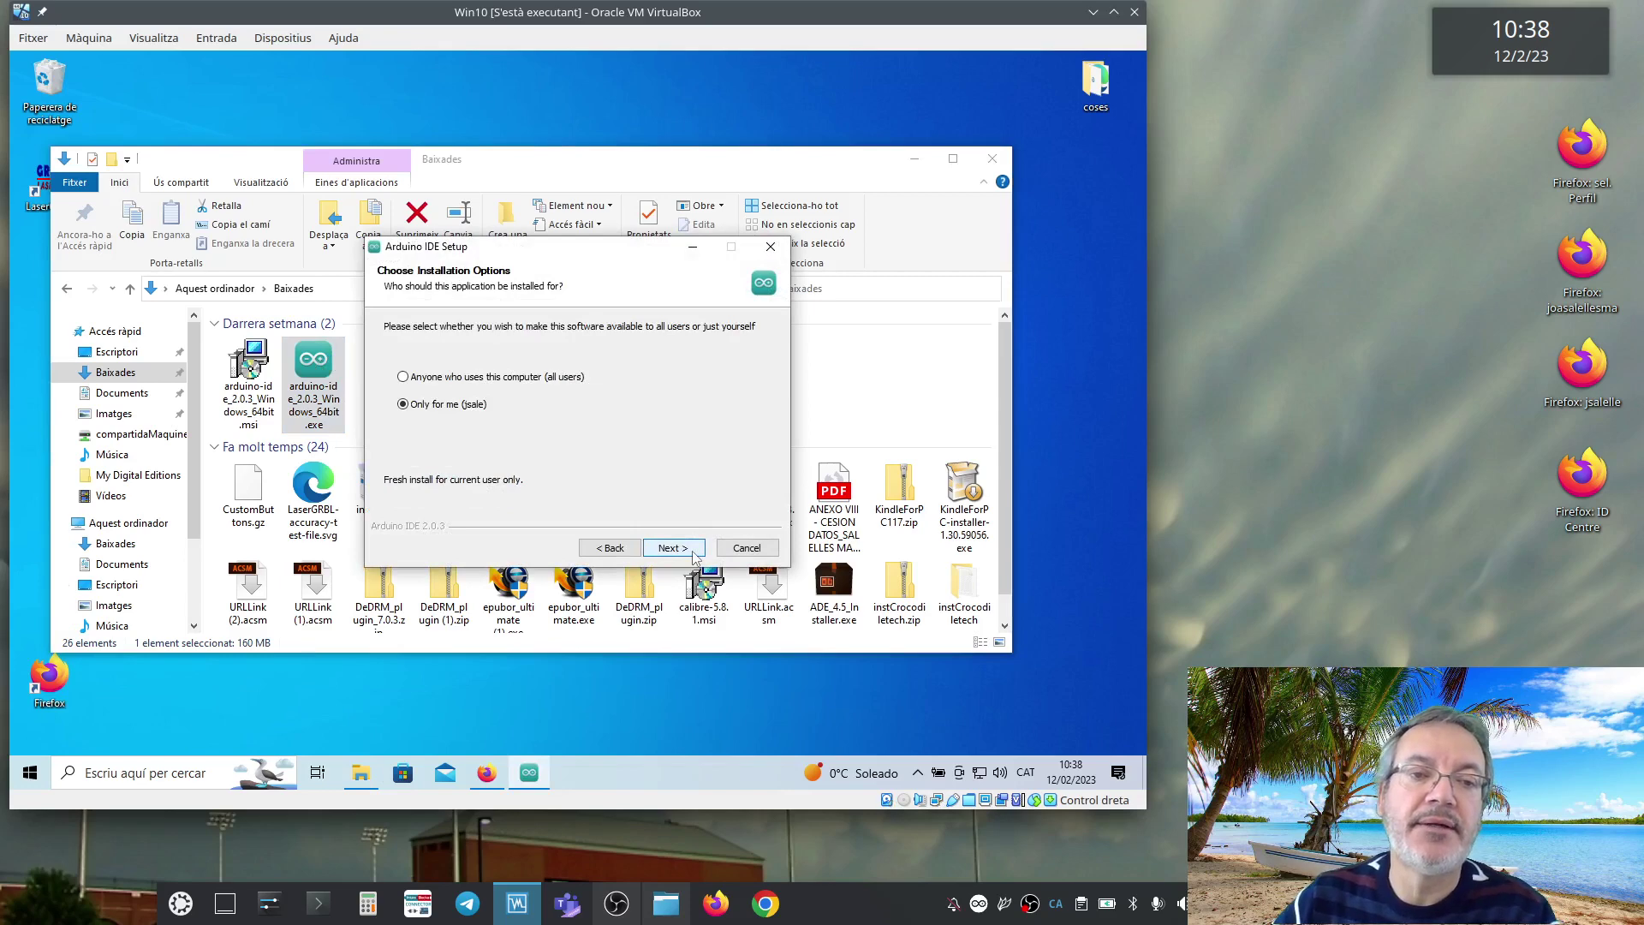
click(407, 379)
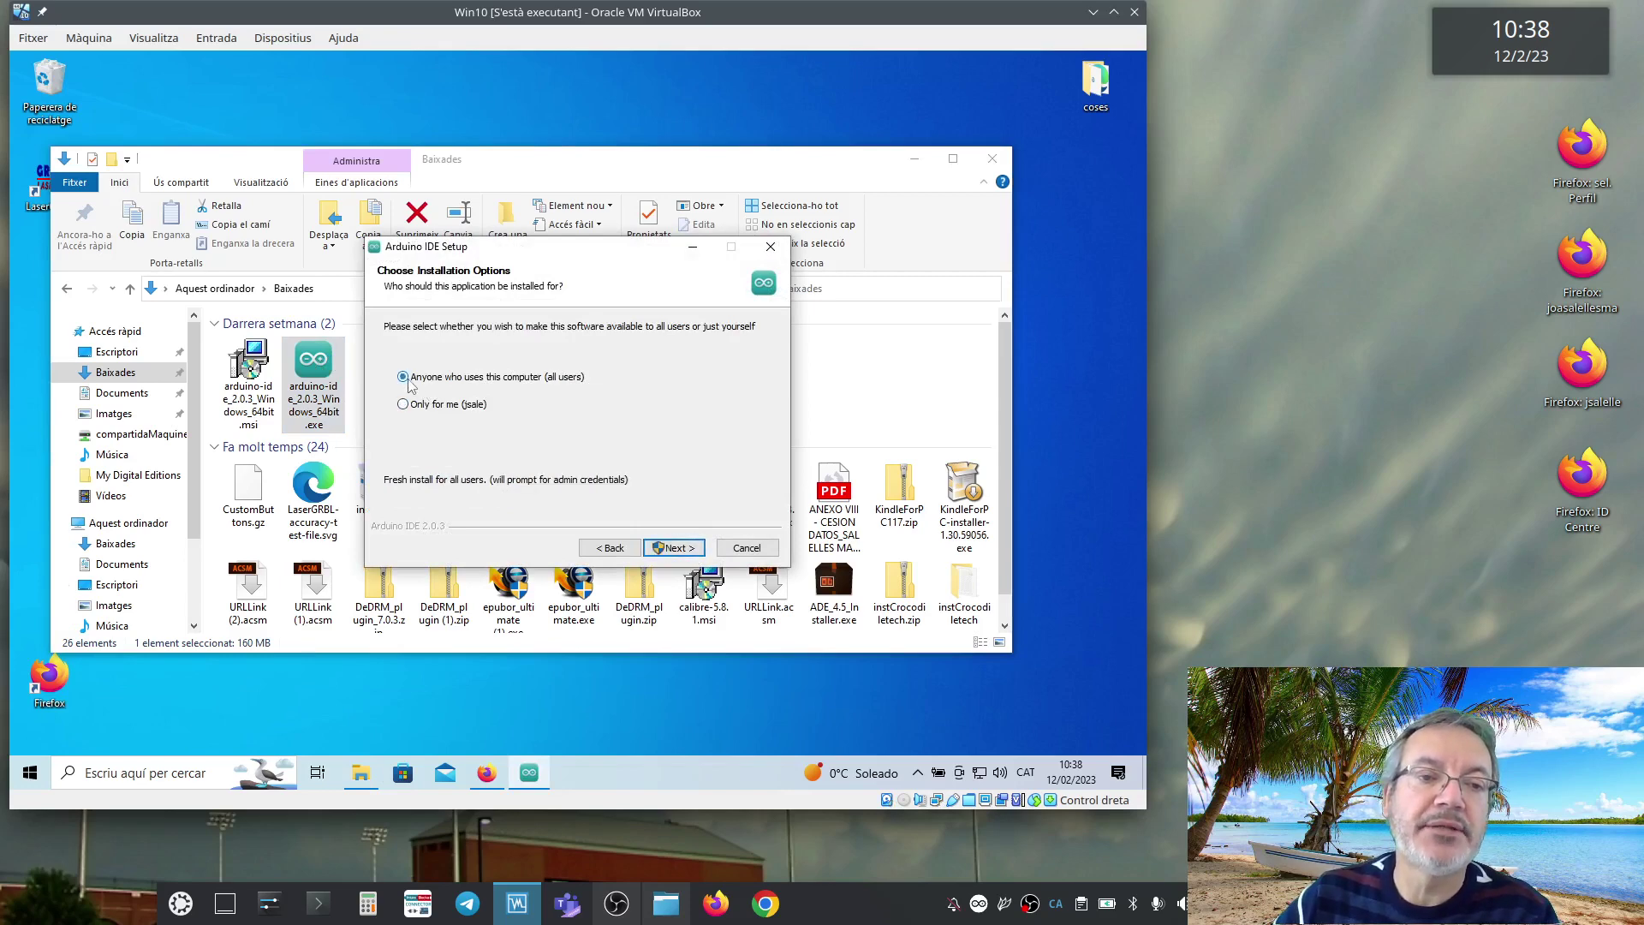
click(675, 548)
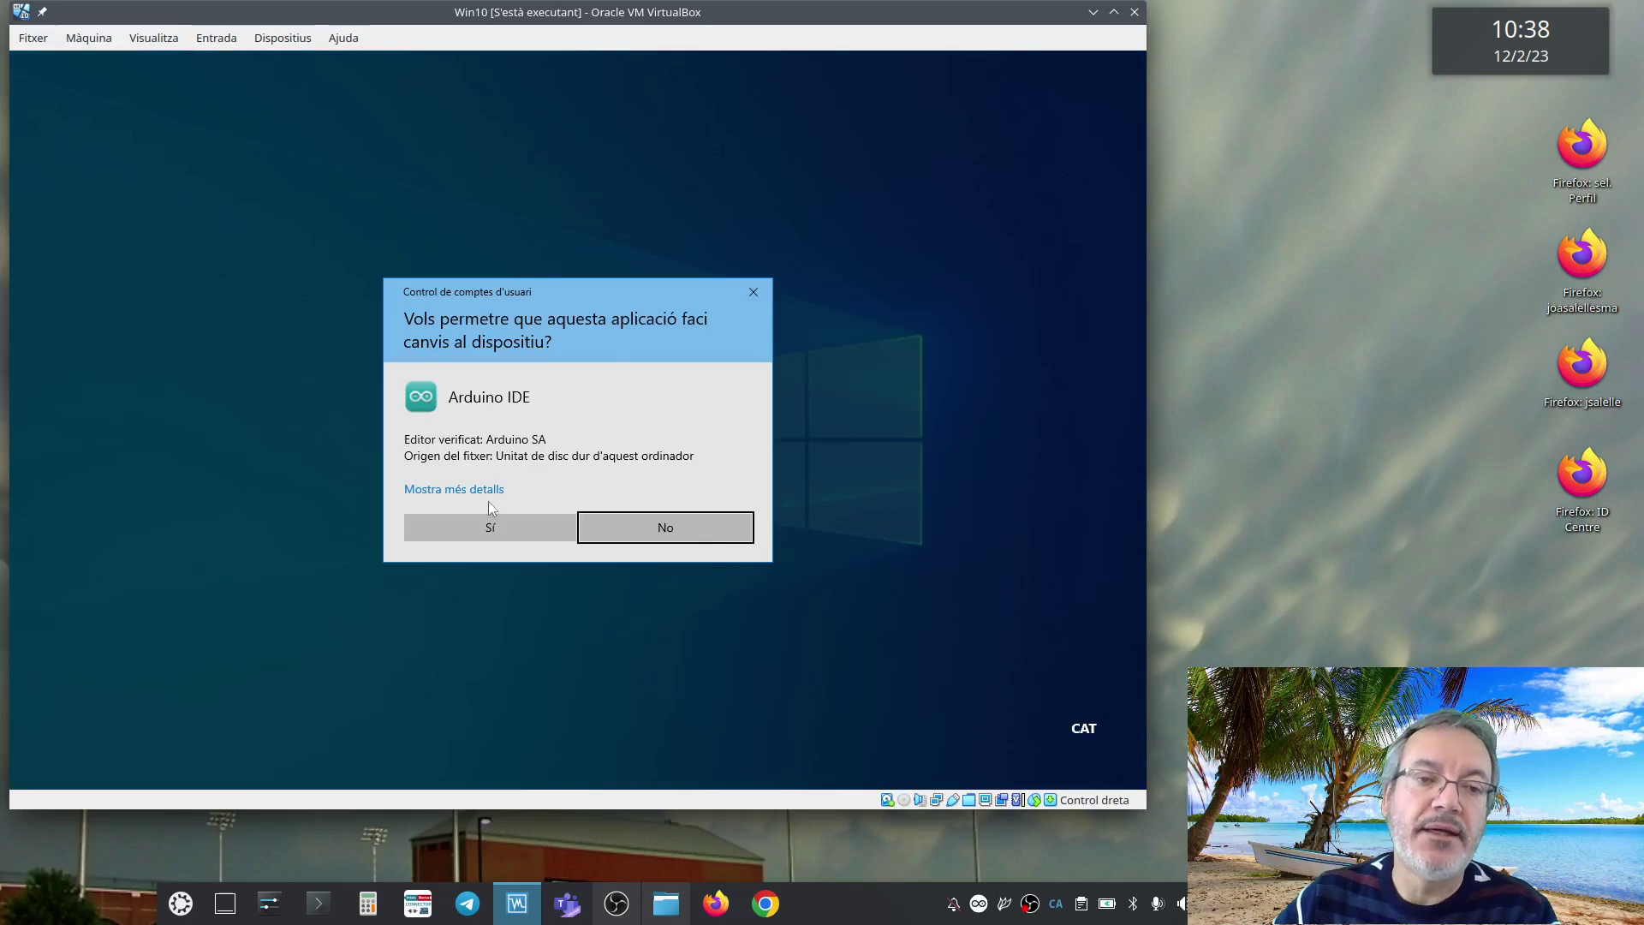
click(505, 526)
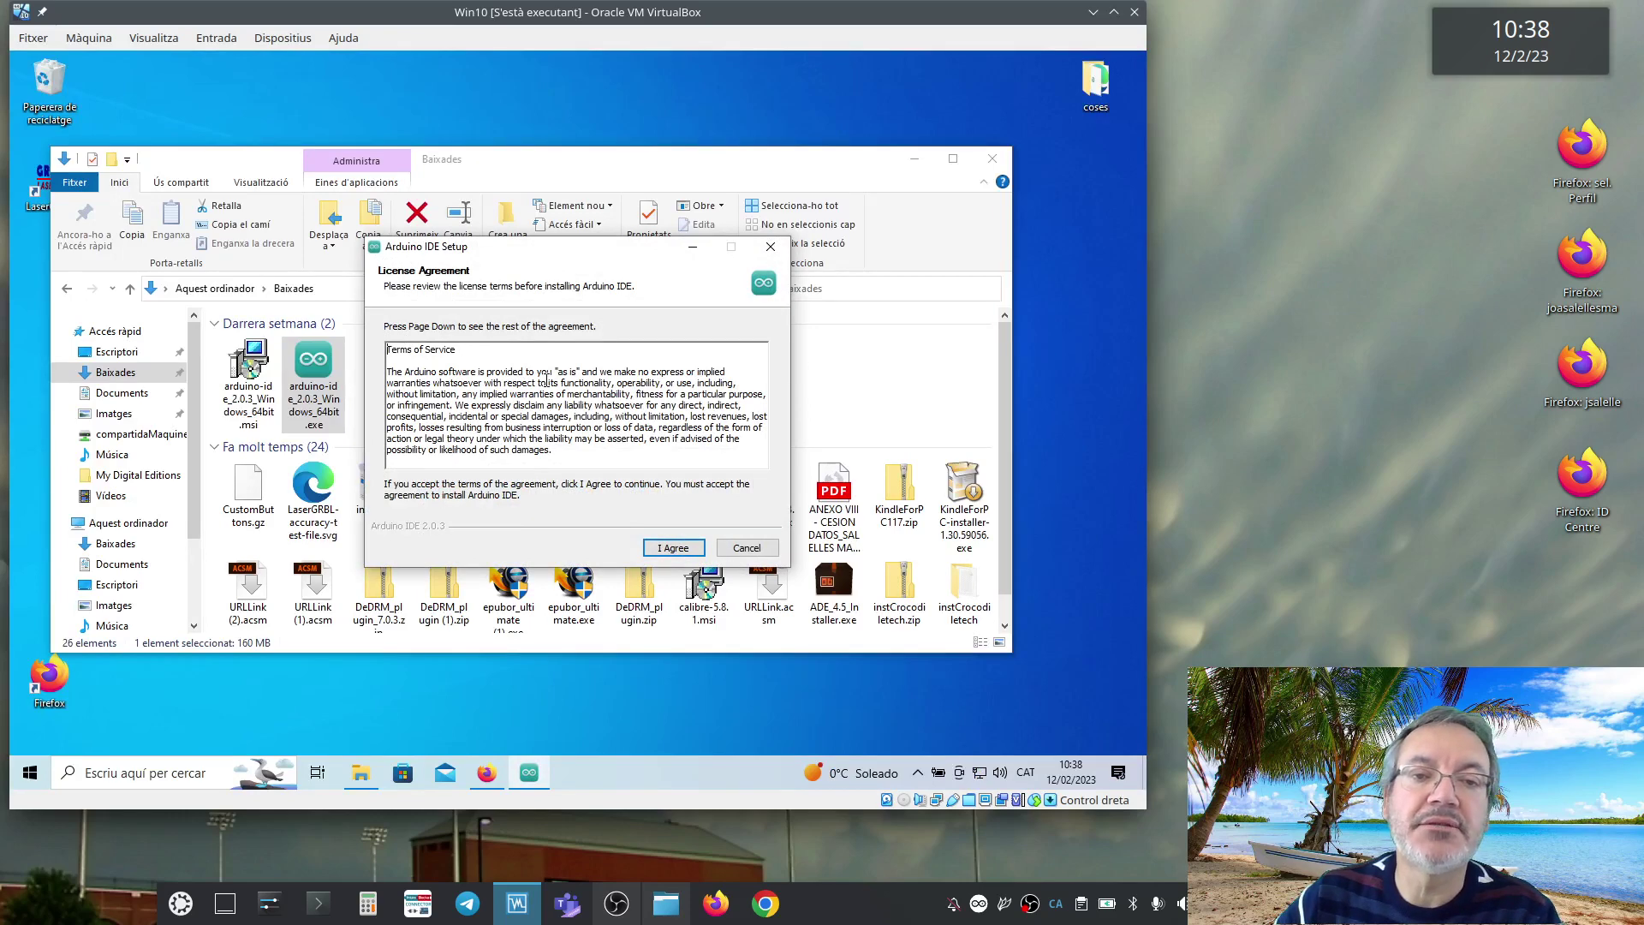
Step: Install Arduino IDE in C:\Program Files\Arduino IDE and finish the setup with Run Arduino IDE turned off
click(680, 545)
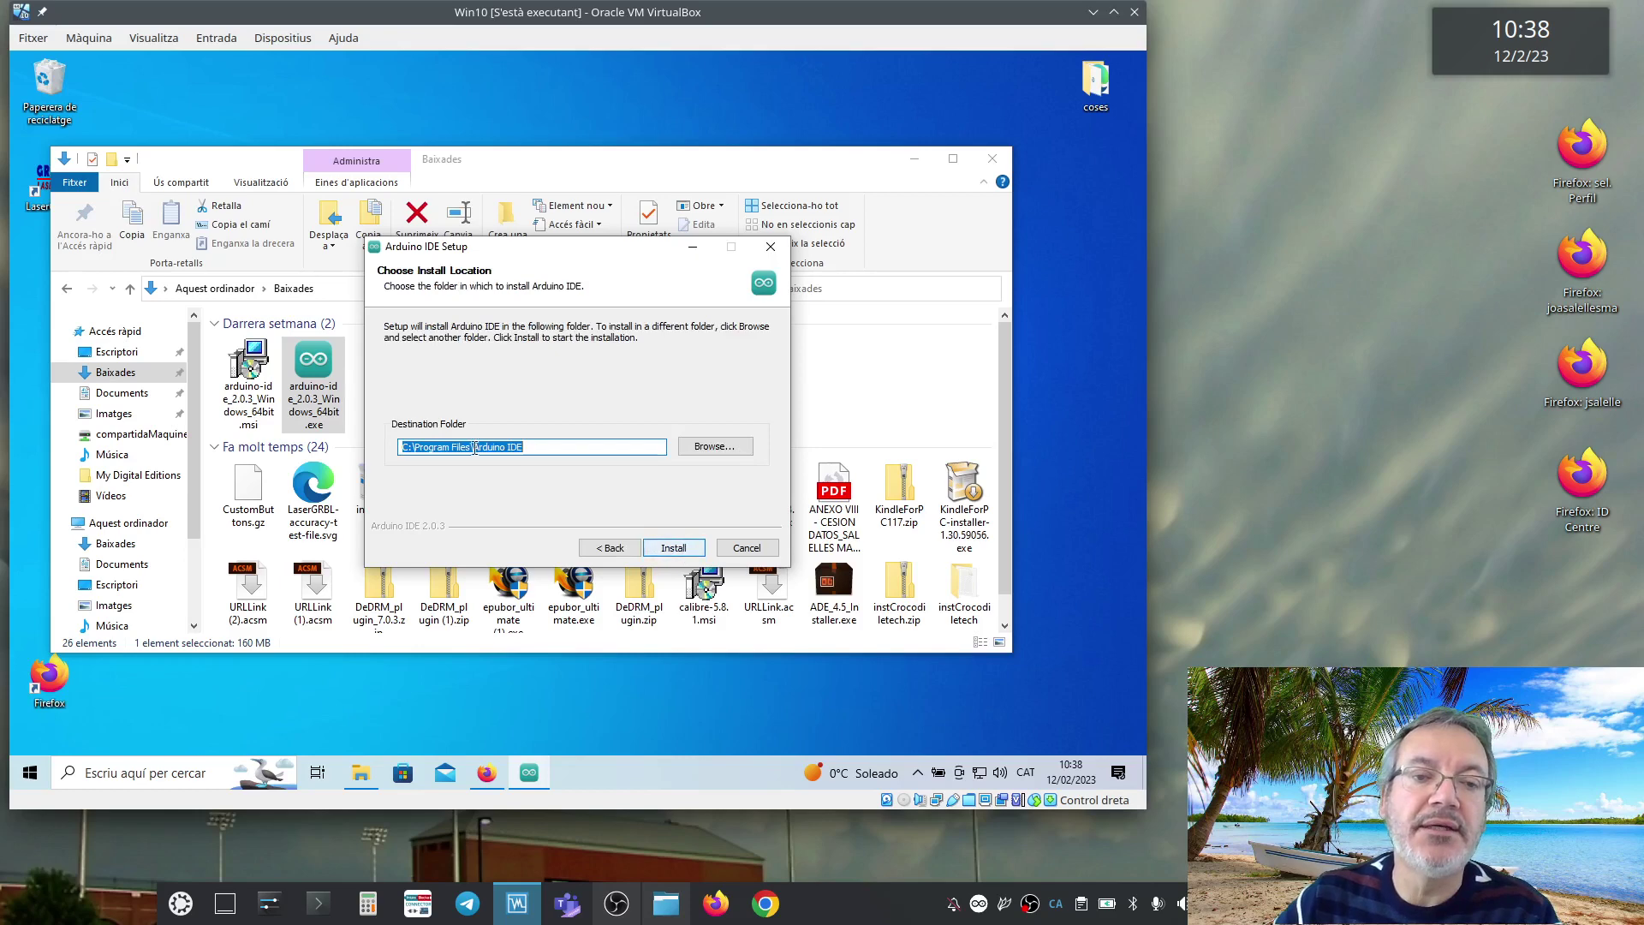
click(668, 550)
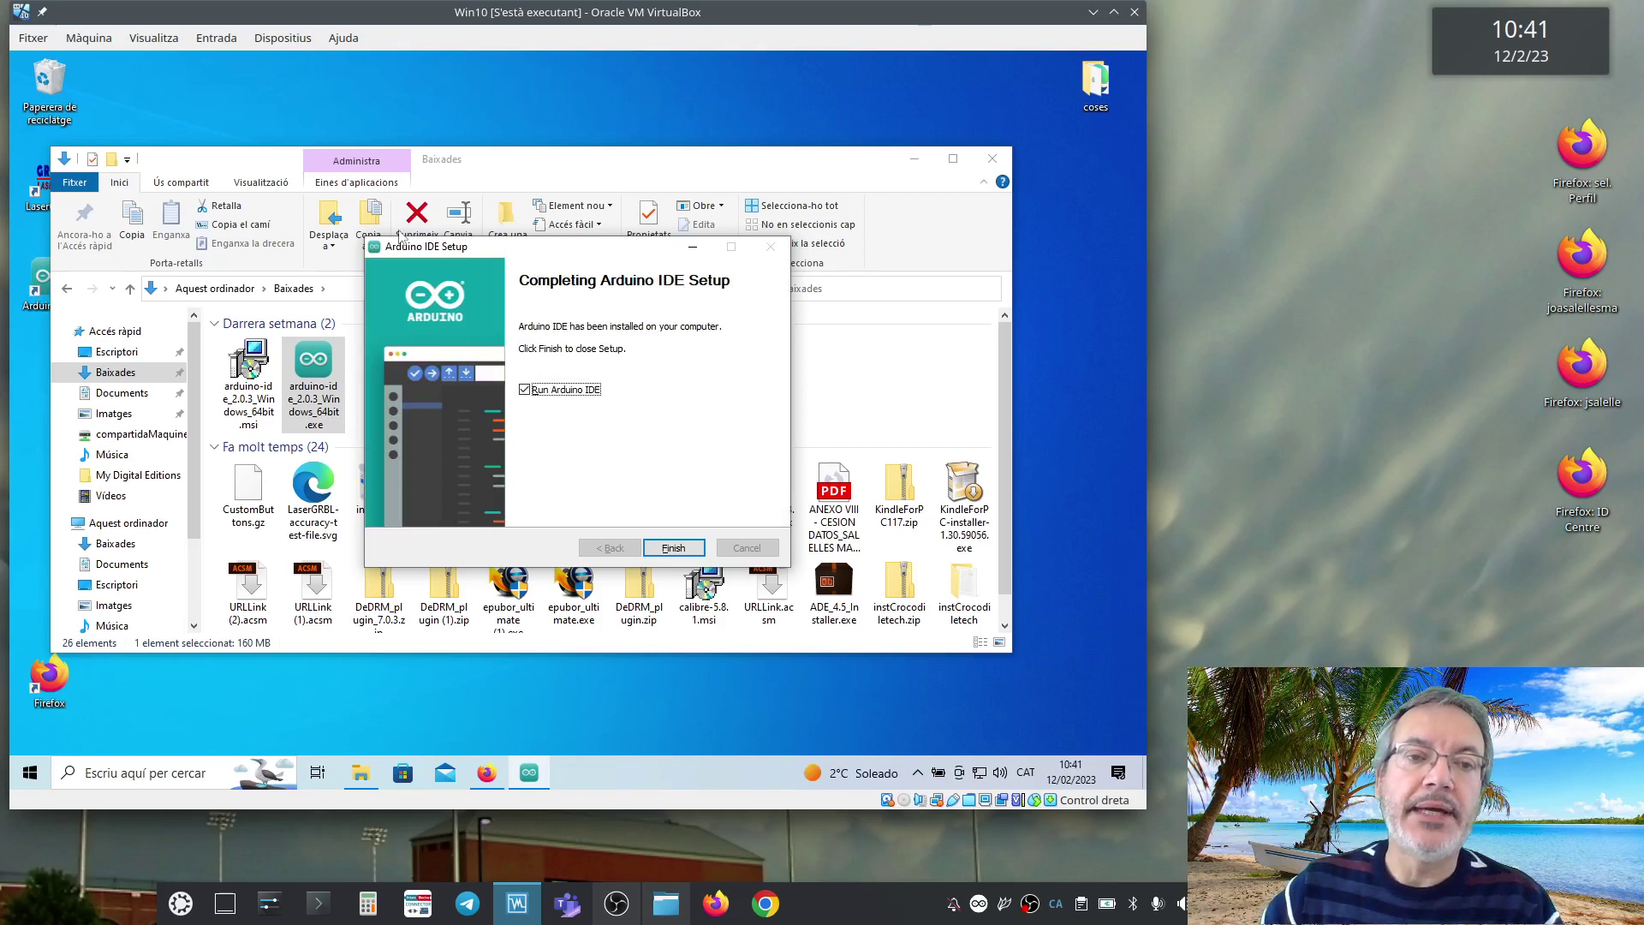
mouse_move(586, 253)
mouse_down()
mouse_move(610, 258)
mouse_move(576, 243)
mouse_up()
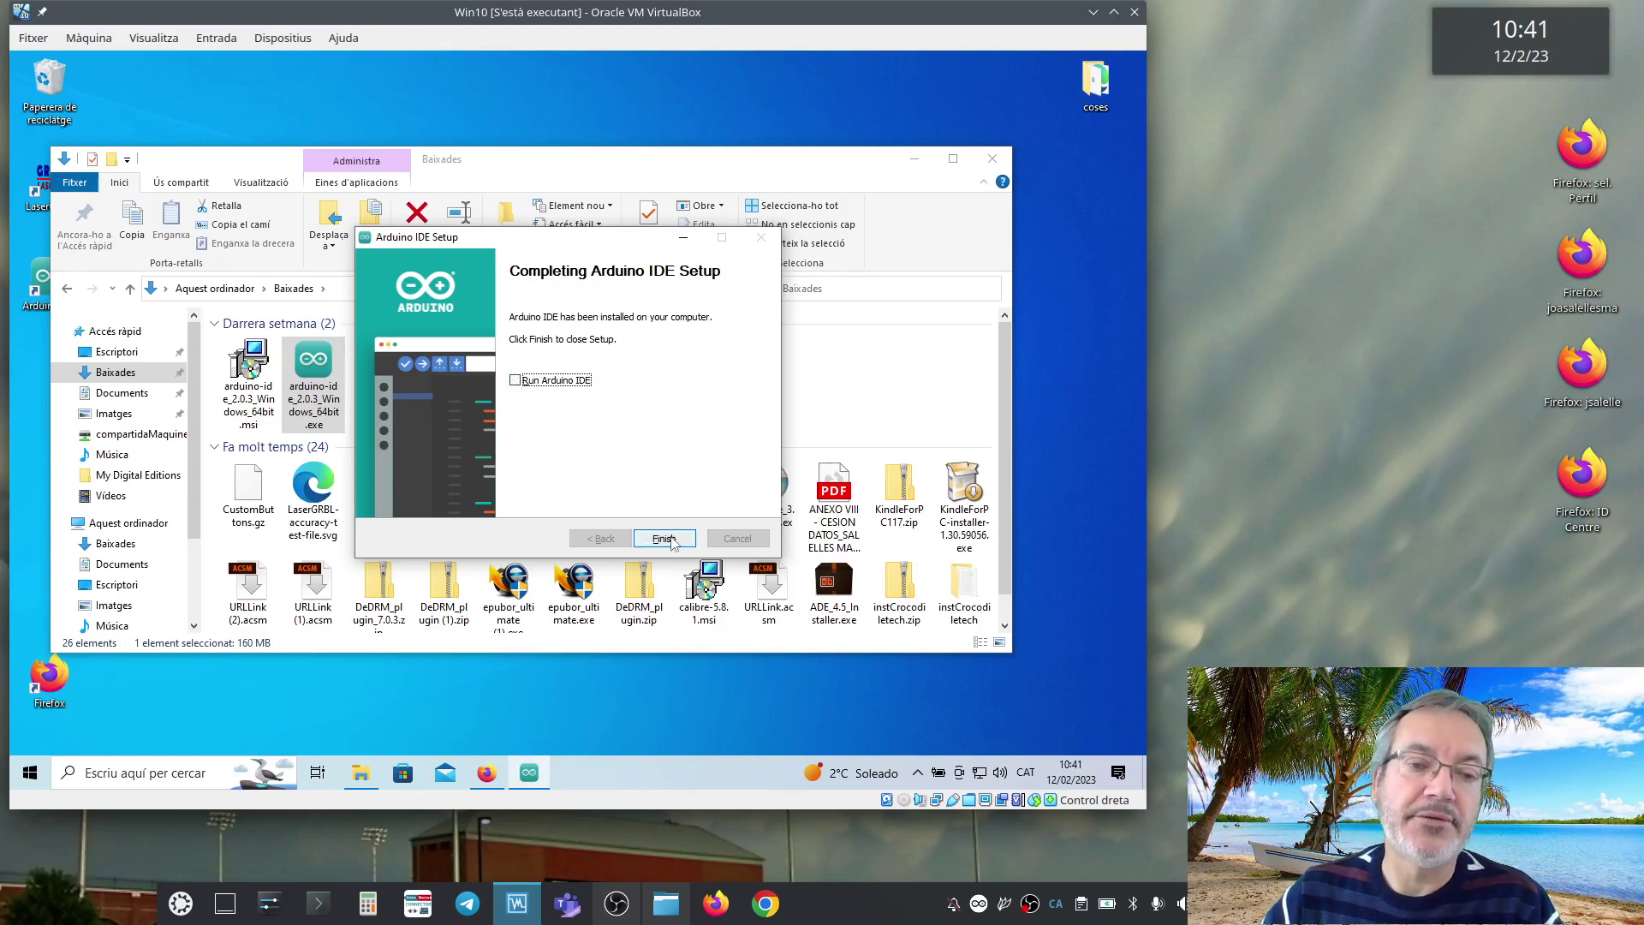
click(666, 538)
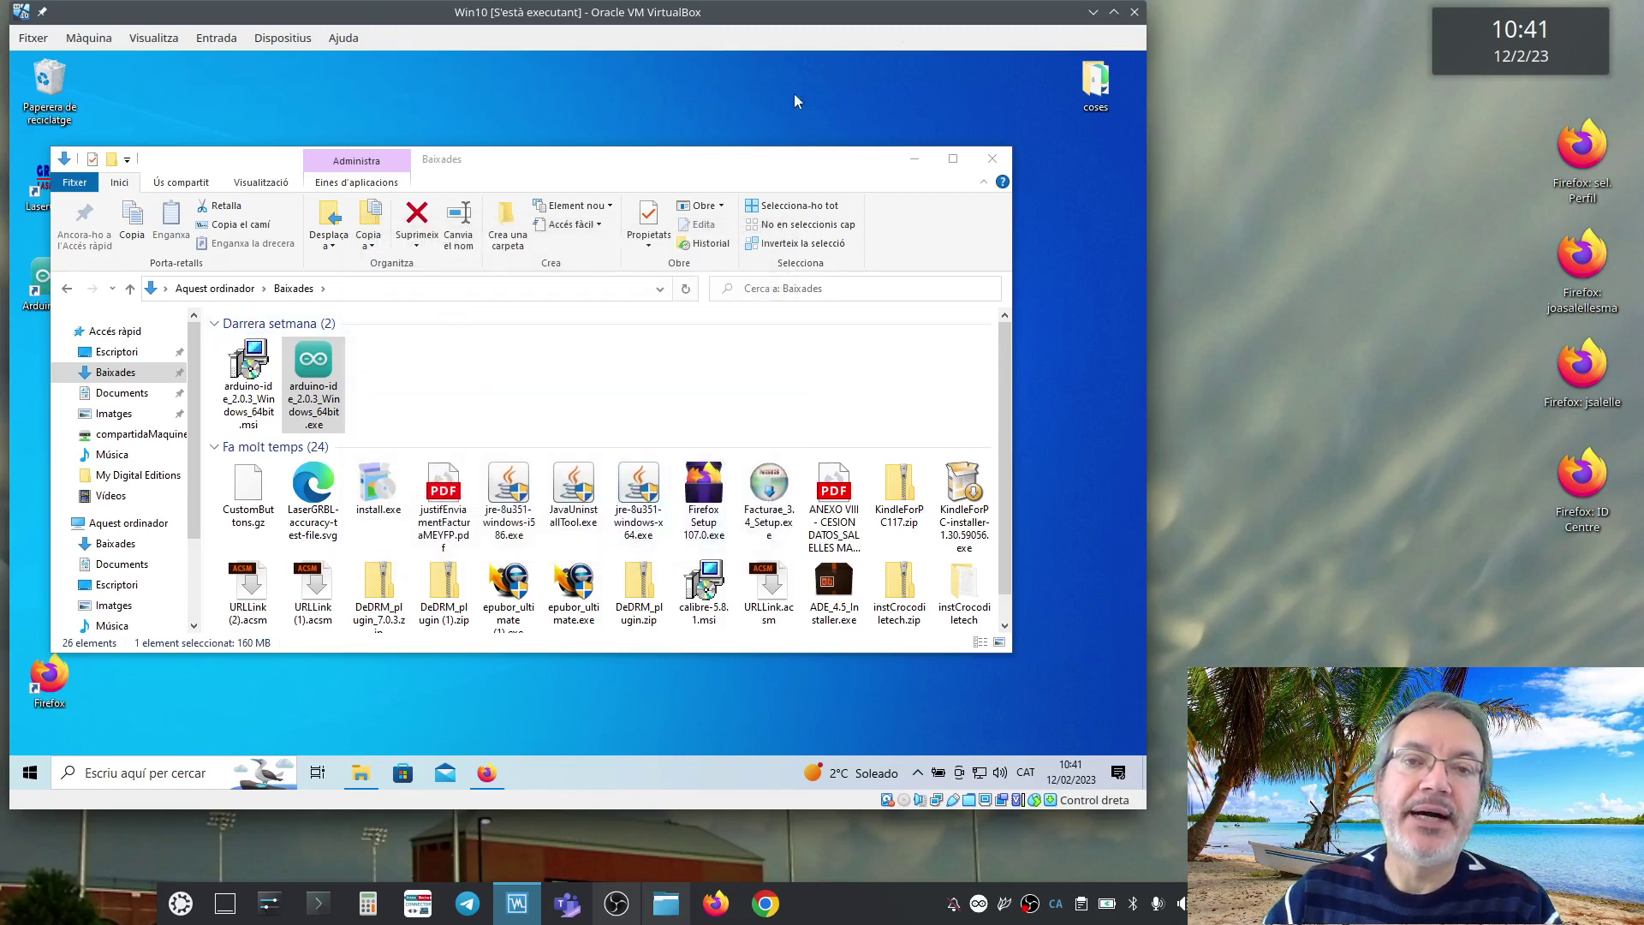
Step: Start Arduino IDE from its desktop shortcut and shift its window slightly toward the upper-left of the desktop
click(917, 161)
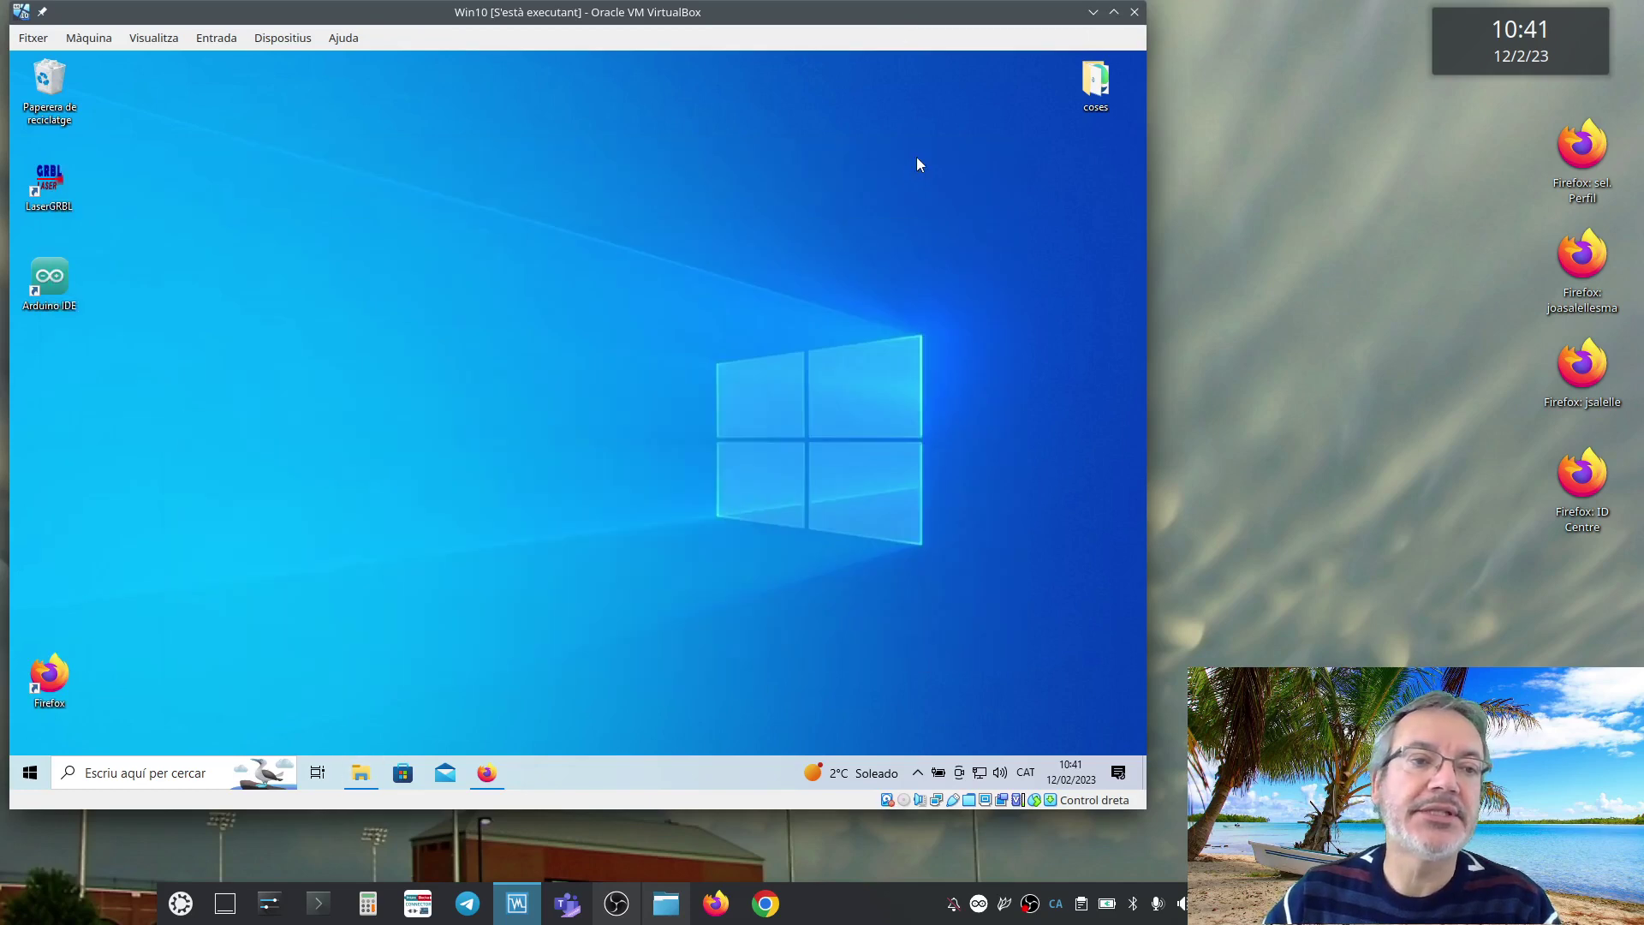
double_click(50, 278)
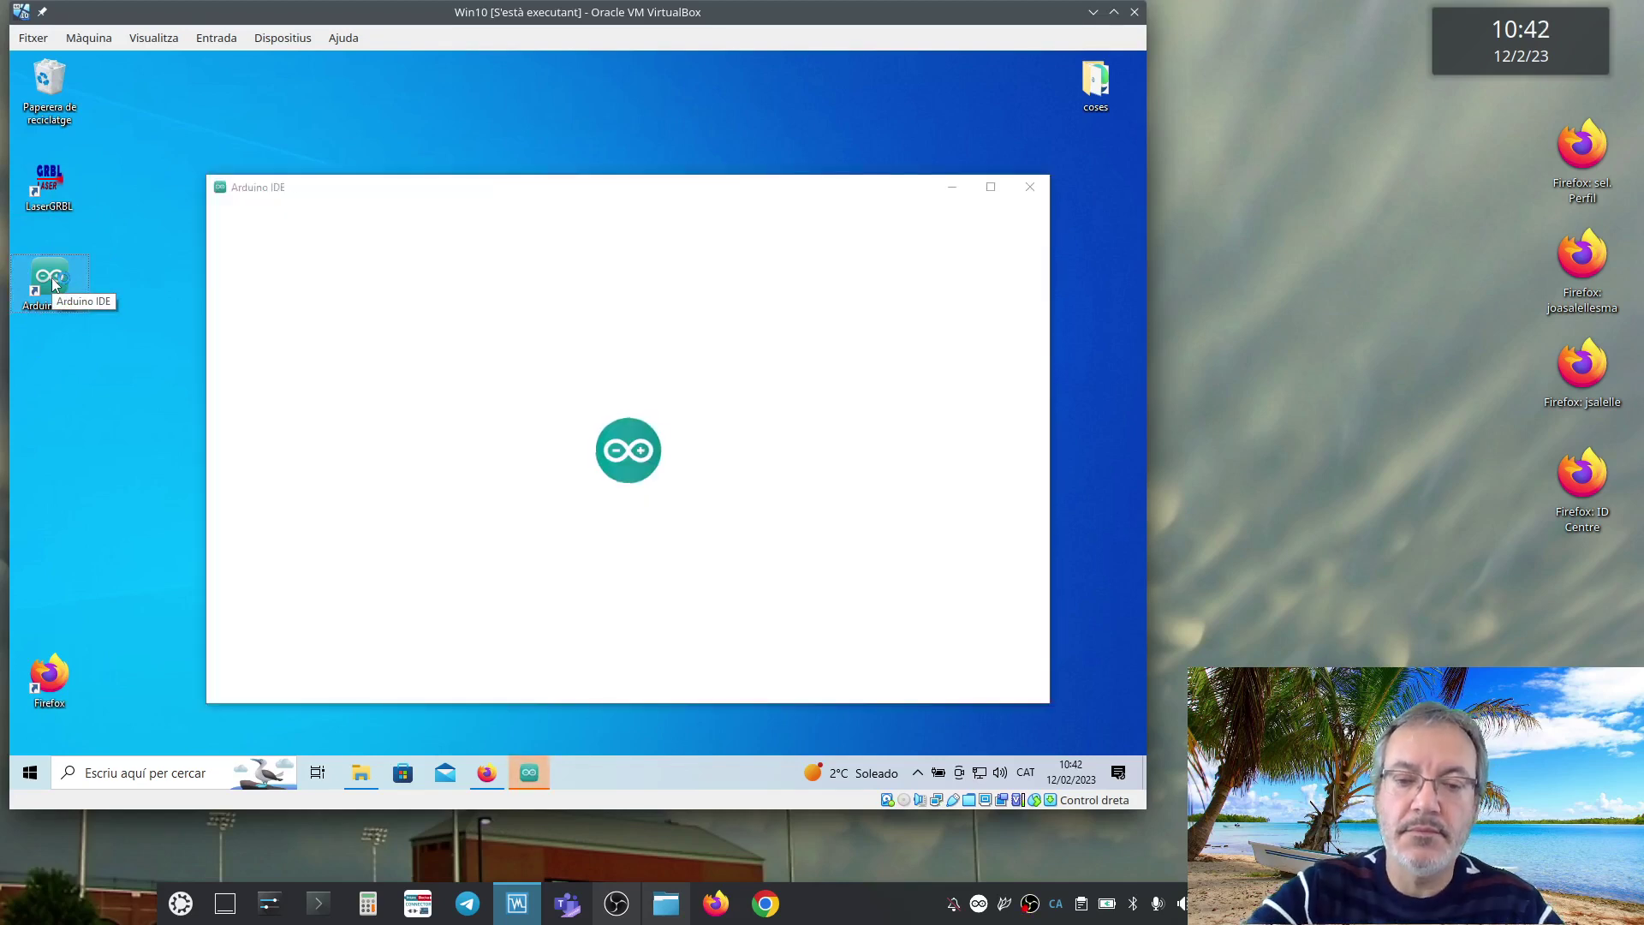
click(457, 188)
drag(457, 188, 433, 187)
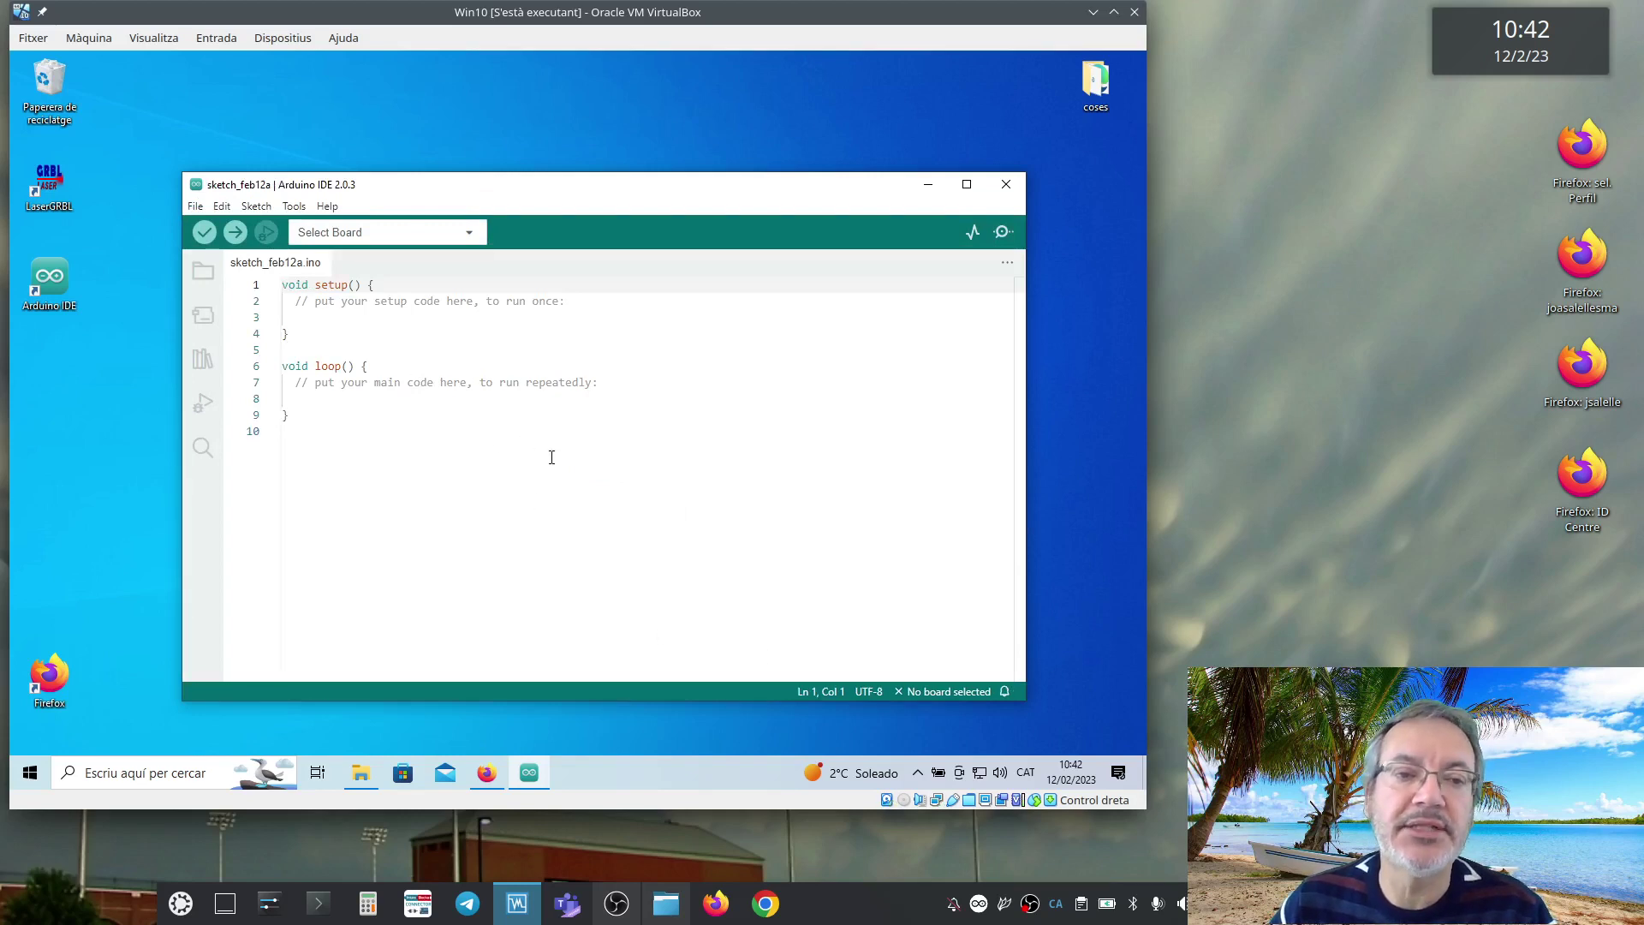
mouse_move(517, 193)
mouse_down()
mouse_move(525, 103)
mouse_move(501, 181)
mouse_up()
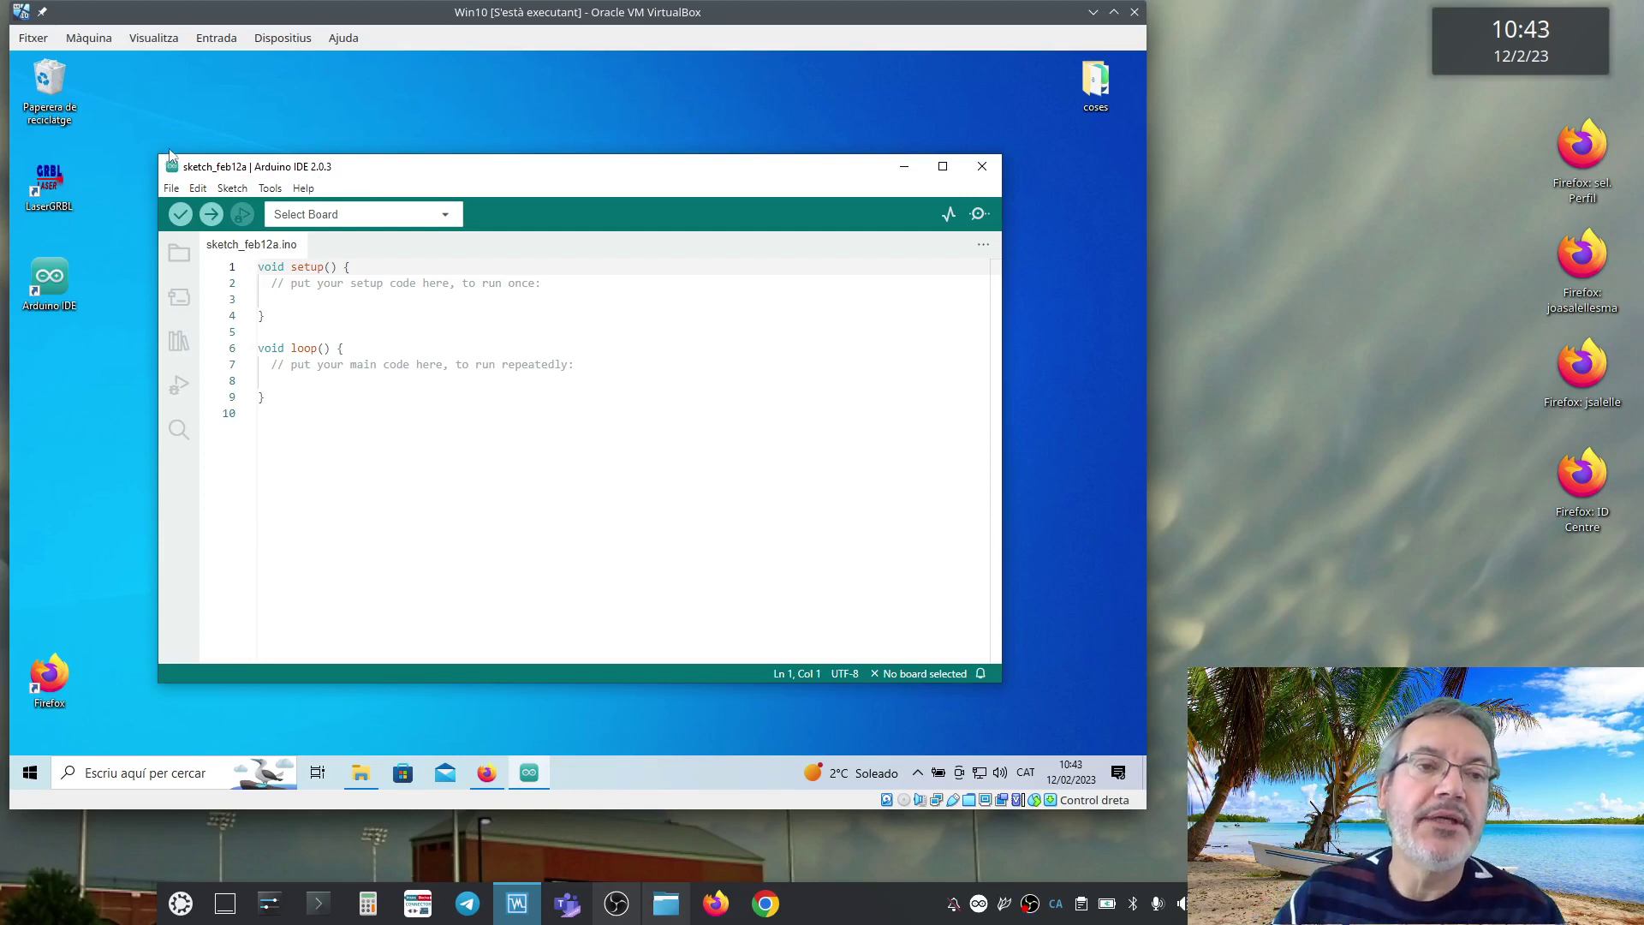
Step: Review the interface languages offered in the Arduino IDE preferences, then close the preferences dialog
click(171, 190)
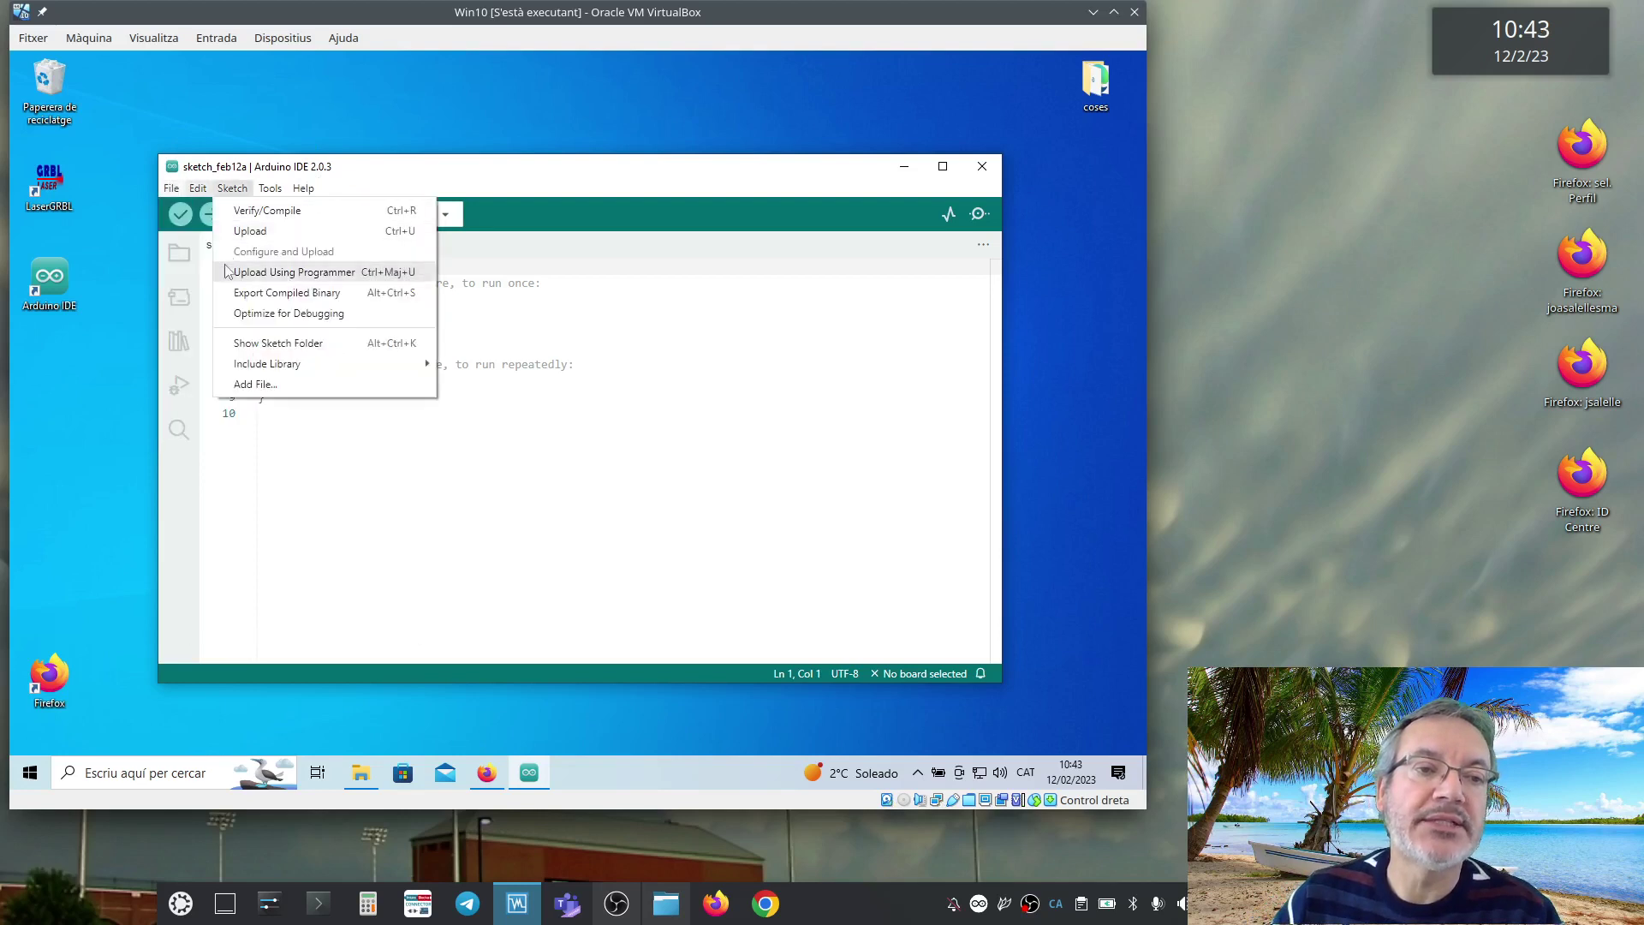
mouse_move(262, 199)
mouse_move(236, 192)
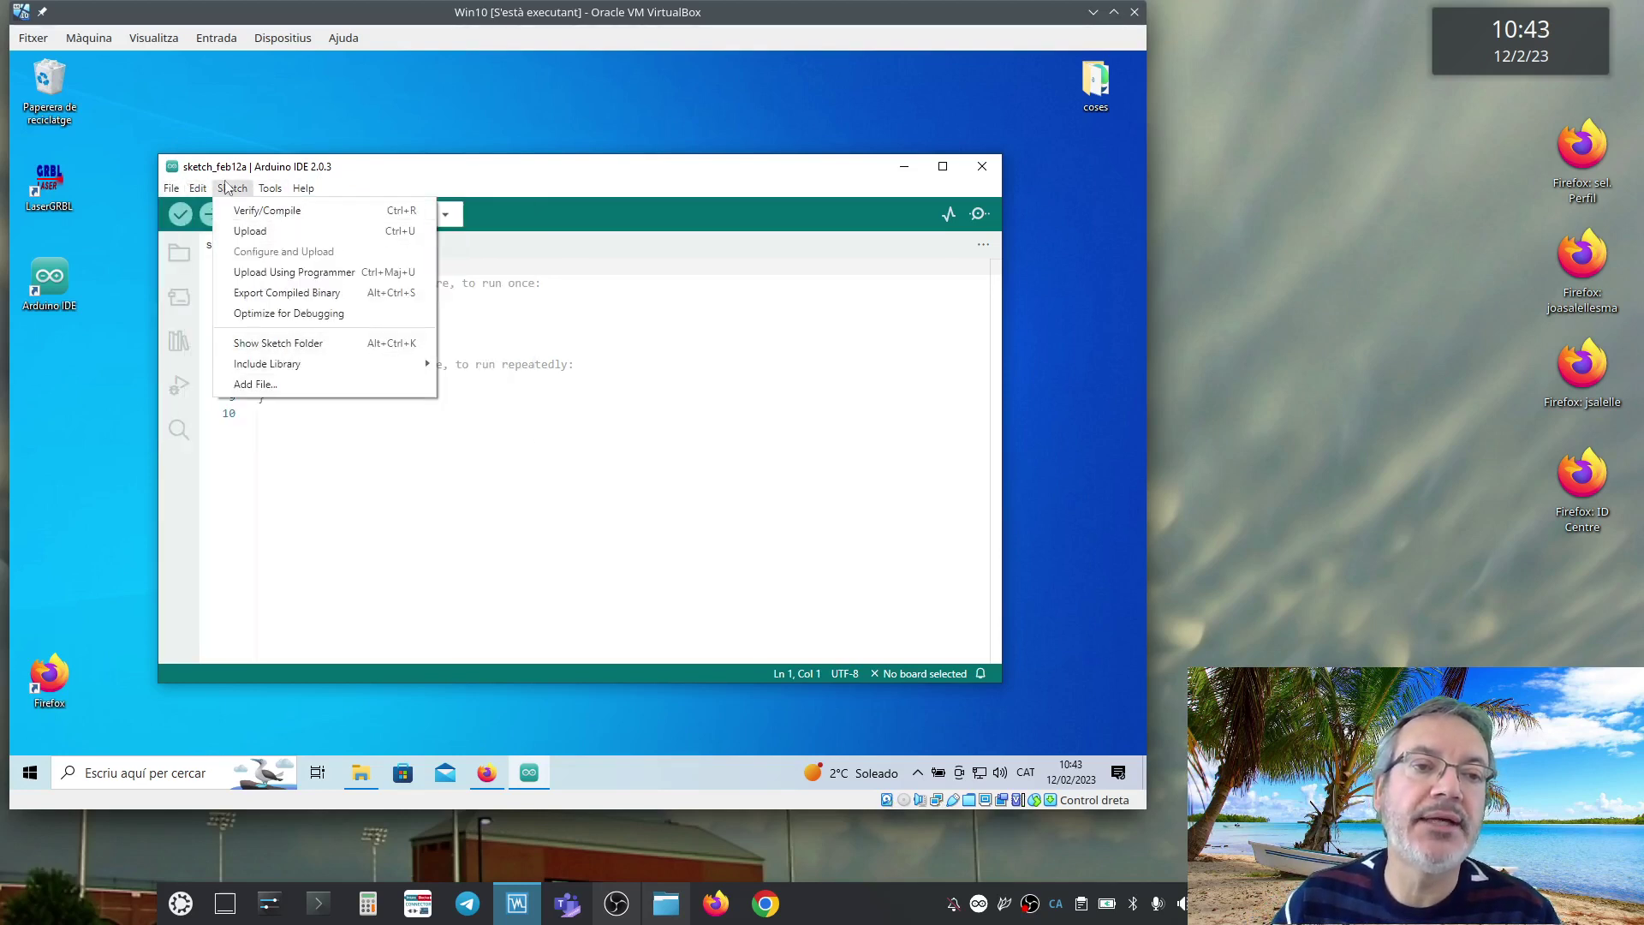
mouse_move(171, 188)
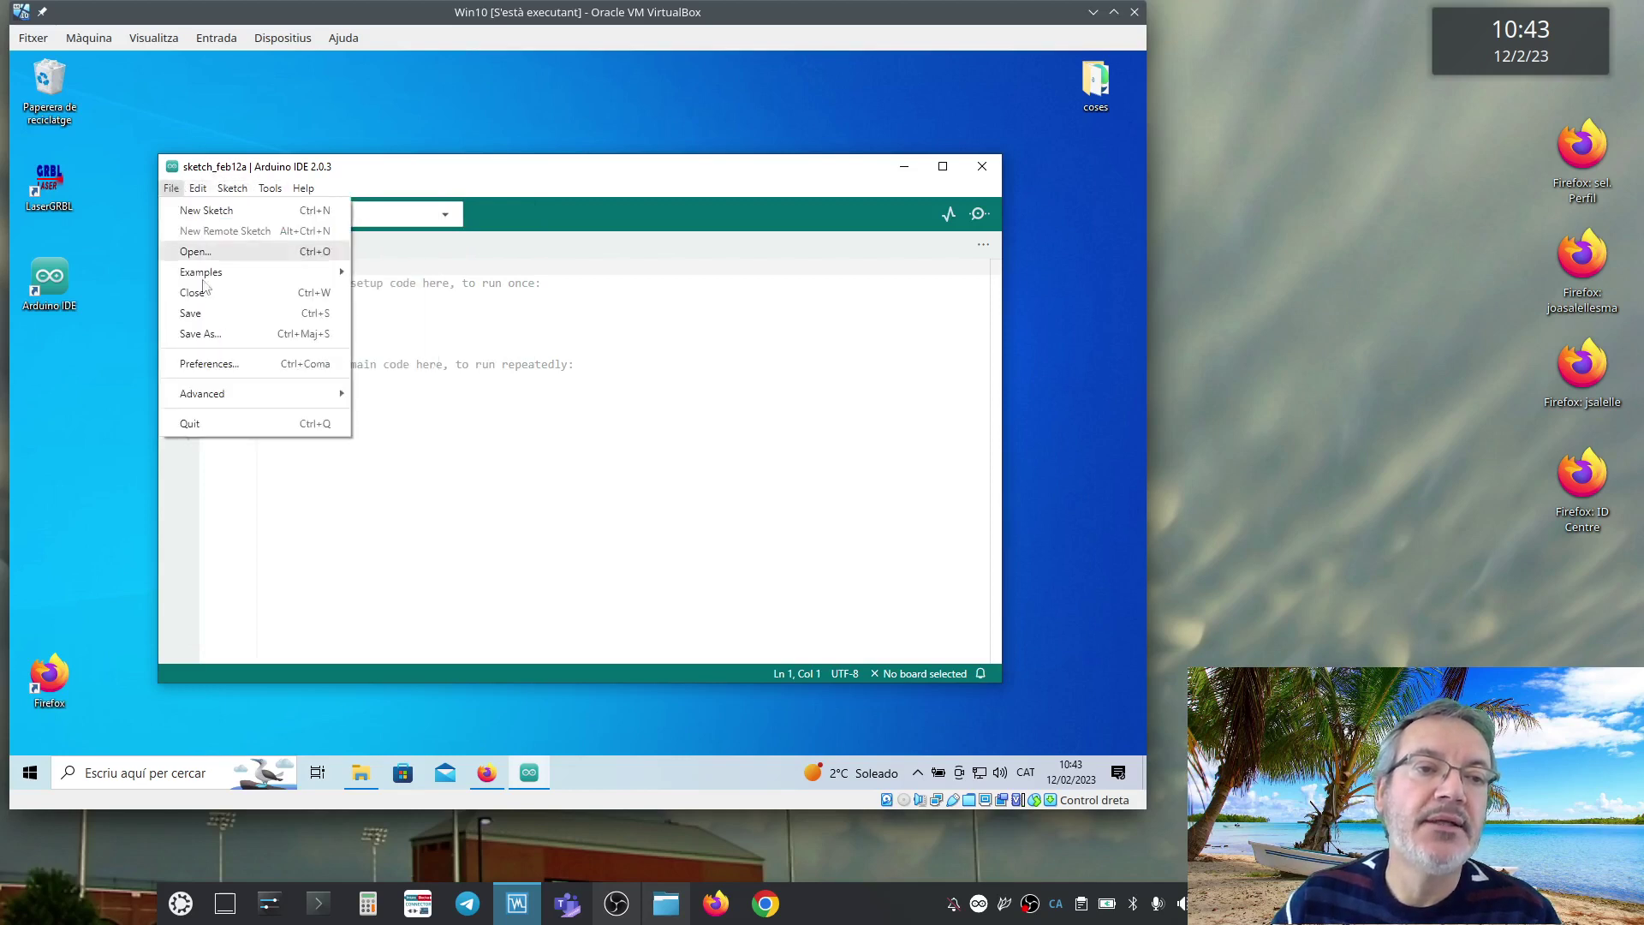
click(200, 365)
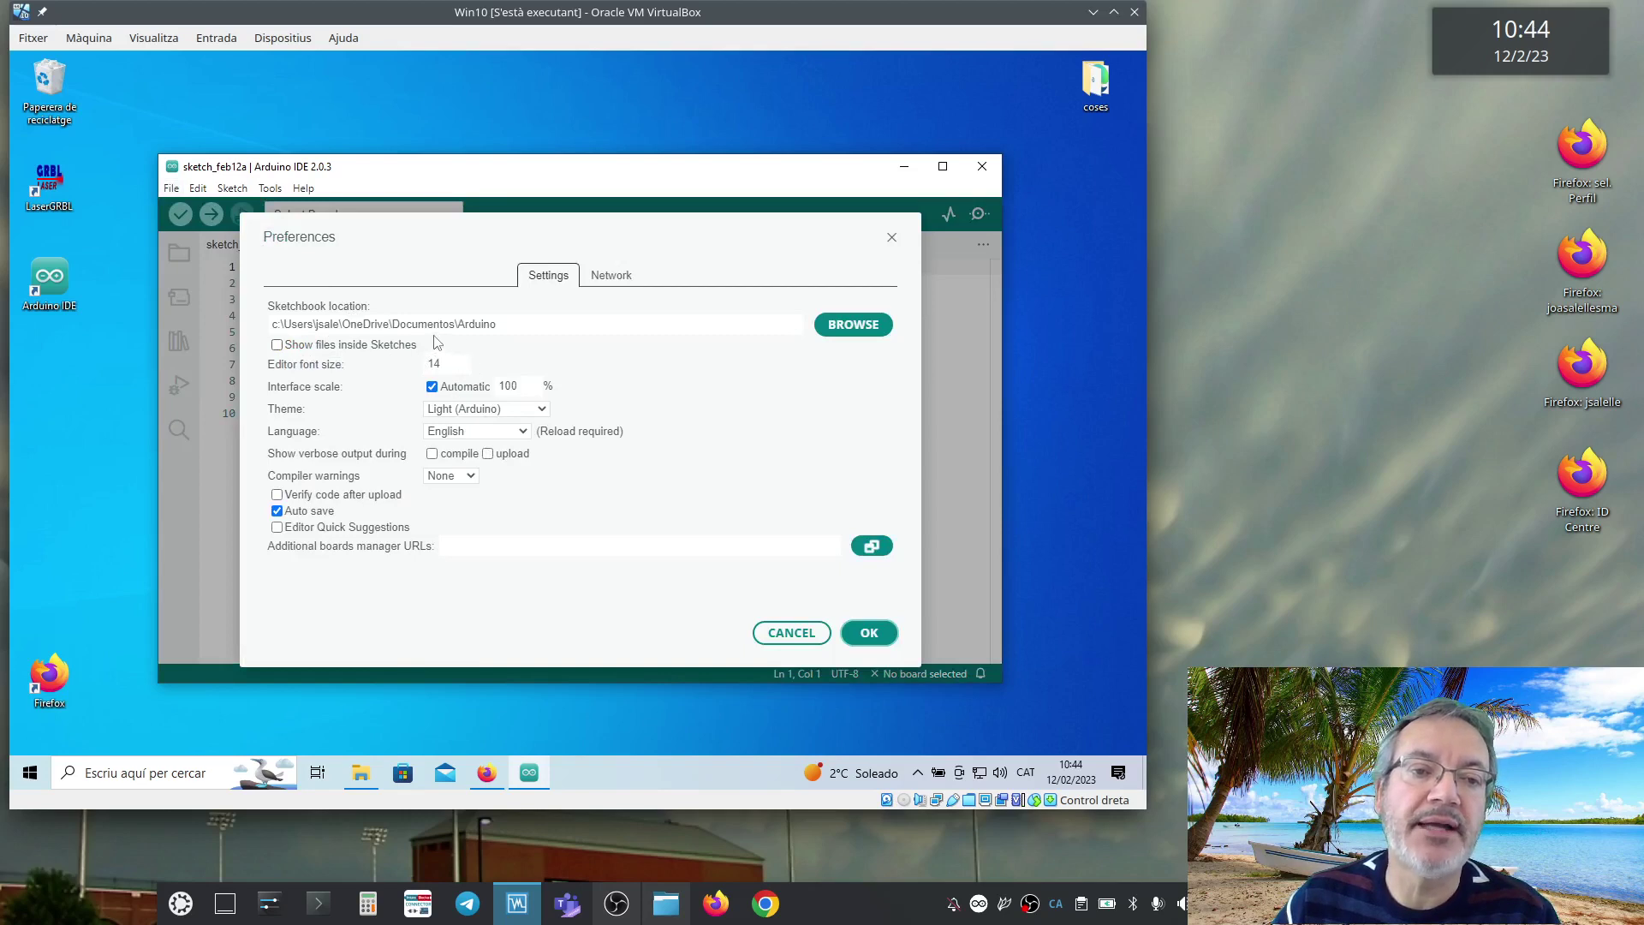
click(511, 433)
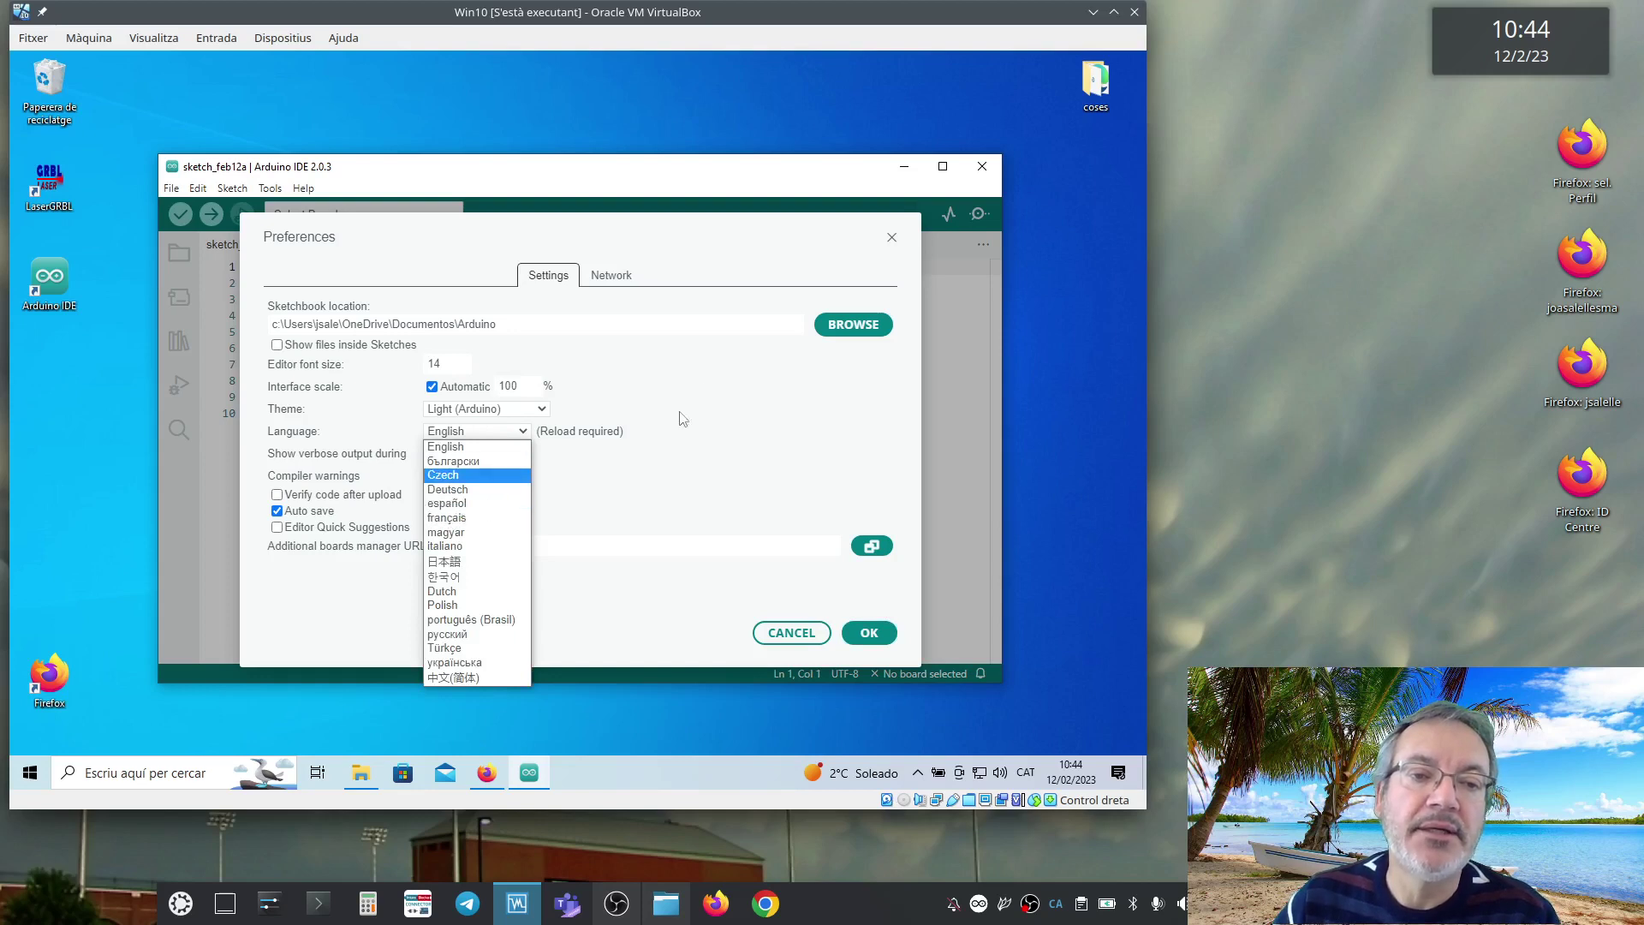
click(738, 392)
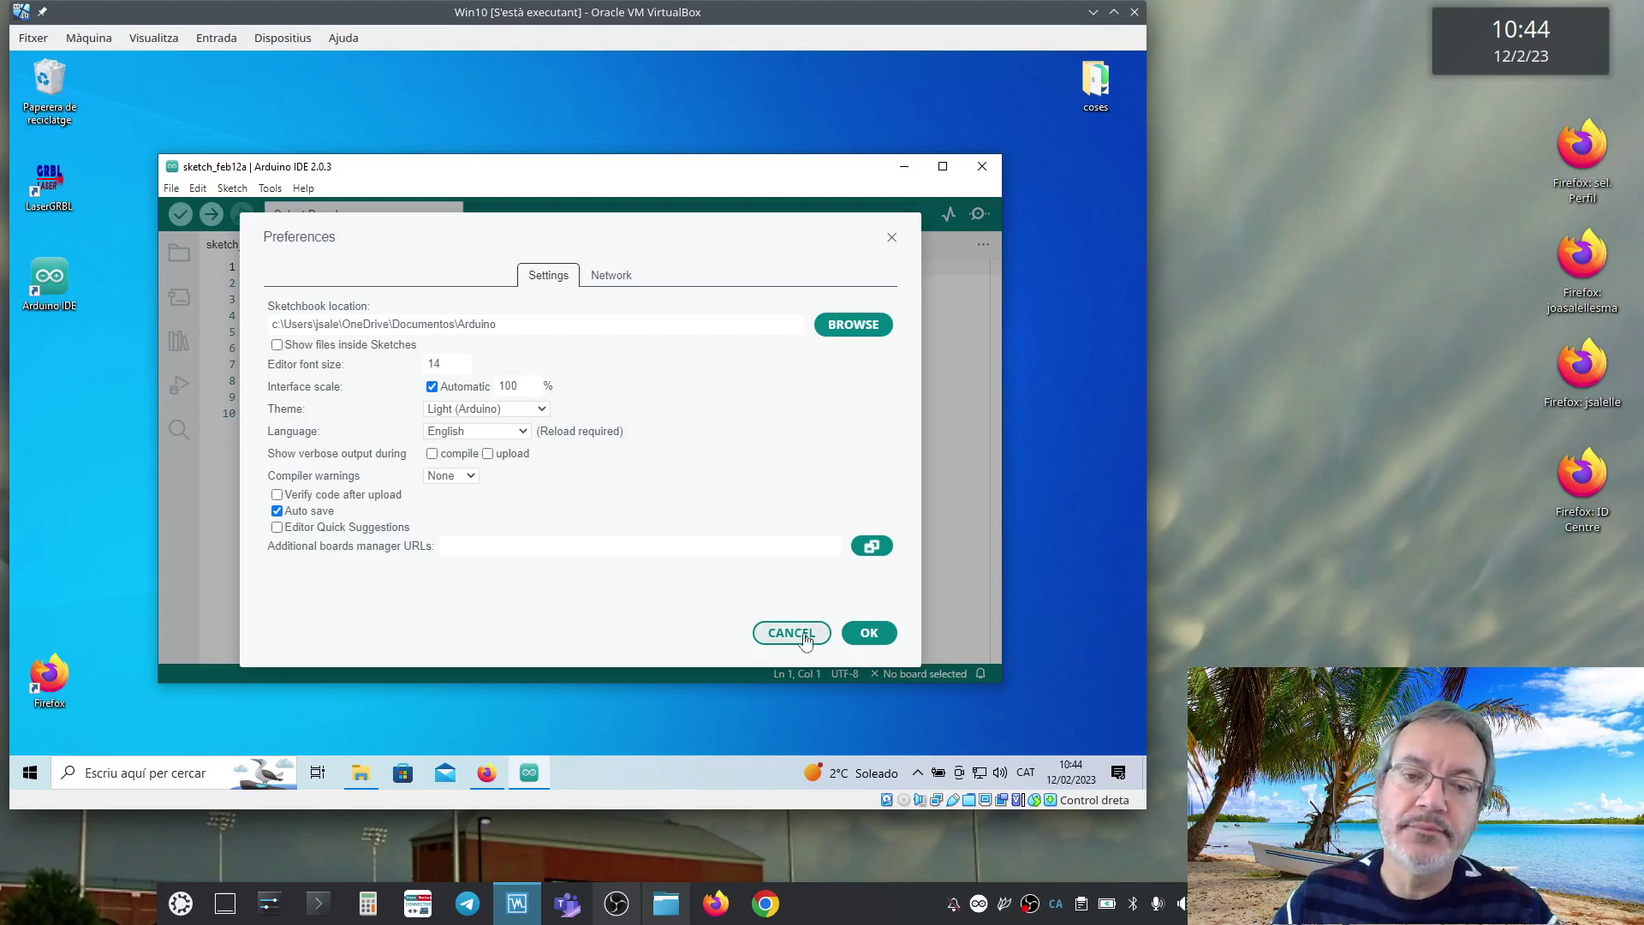
click(857, 633)
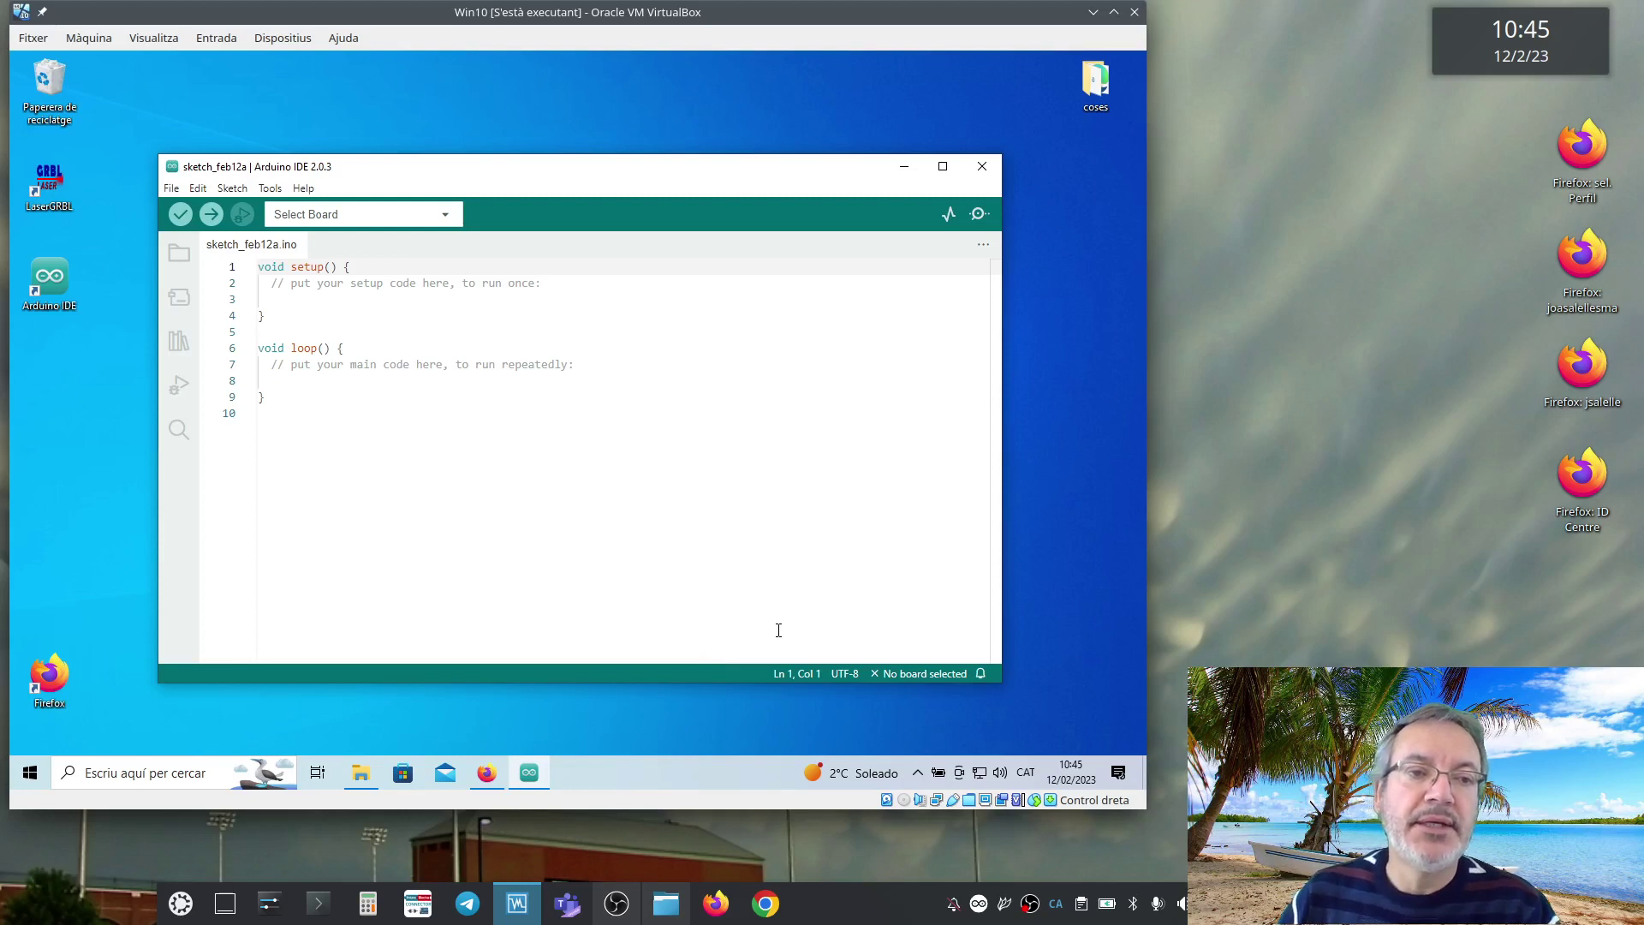
Step: Open the built-in Blink example from 01.Basics and replace the title word in its header comment with #
click(172, 188)
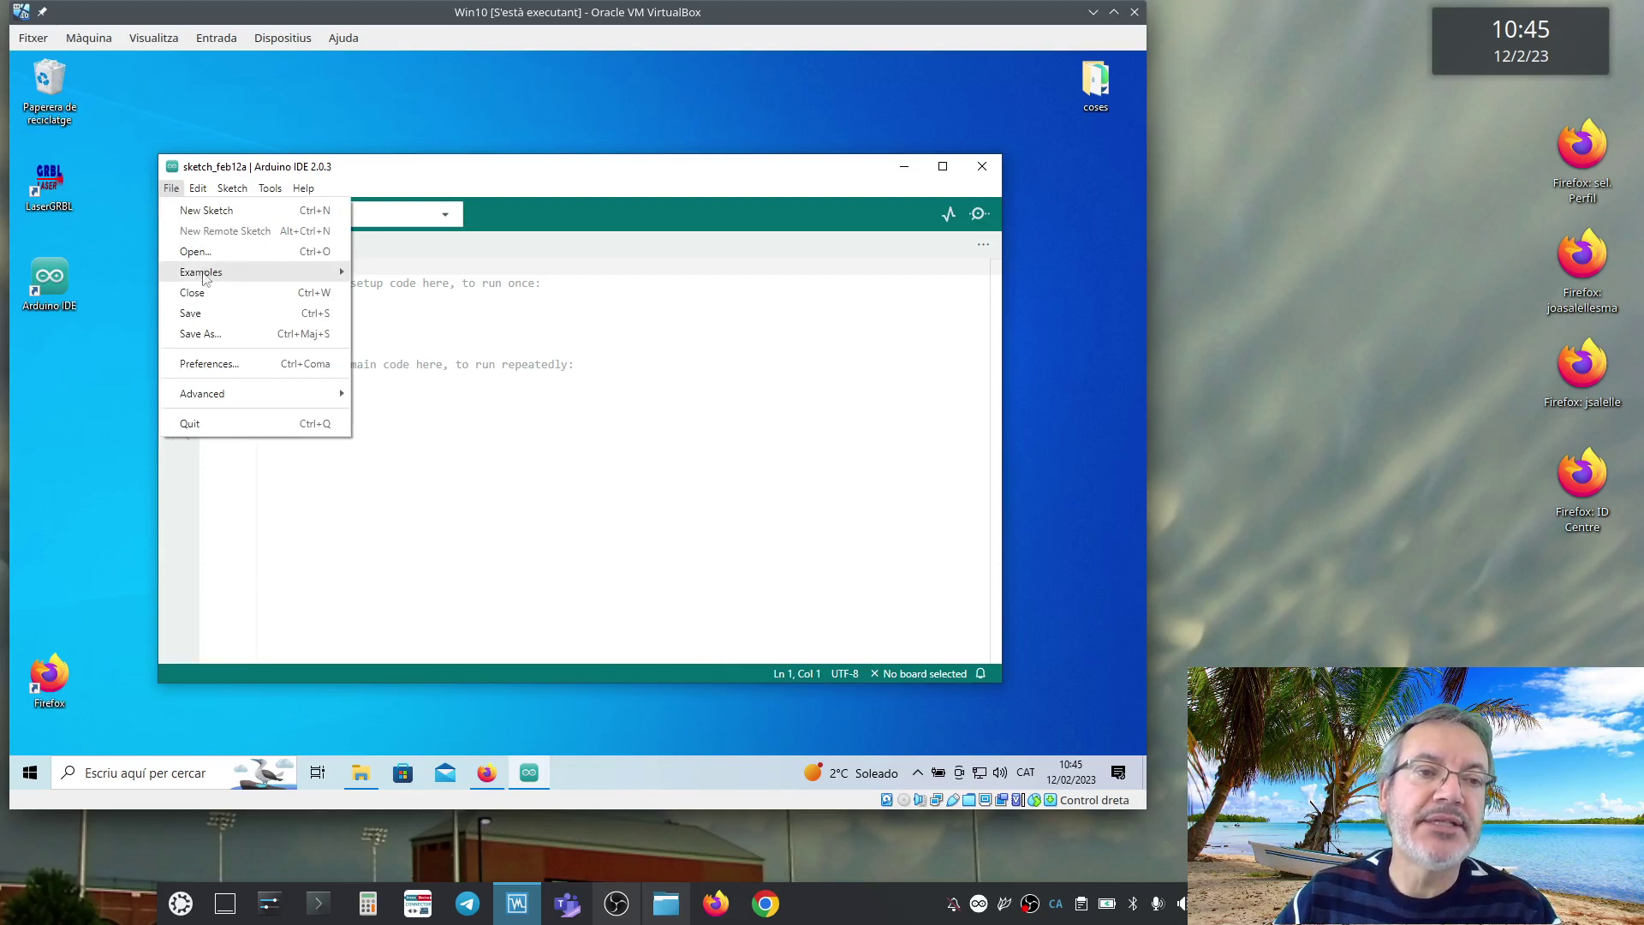
mouse_move(206, 278)
mouse_move(425, 296)
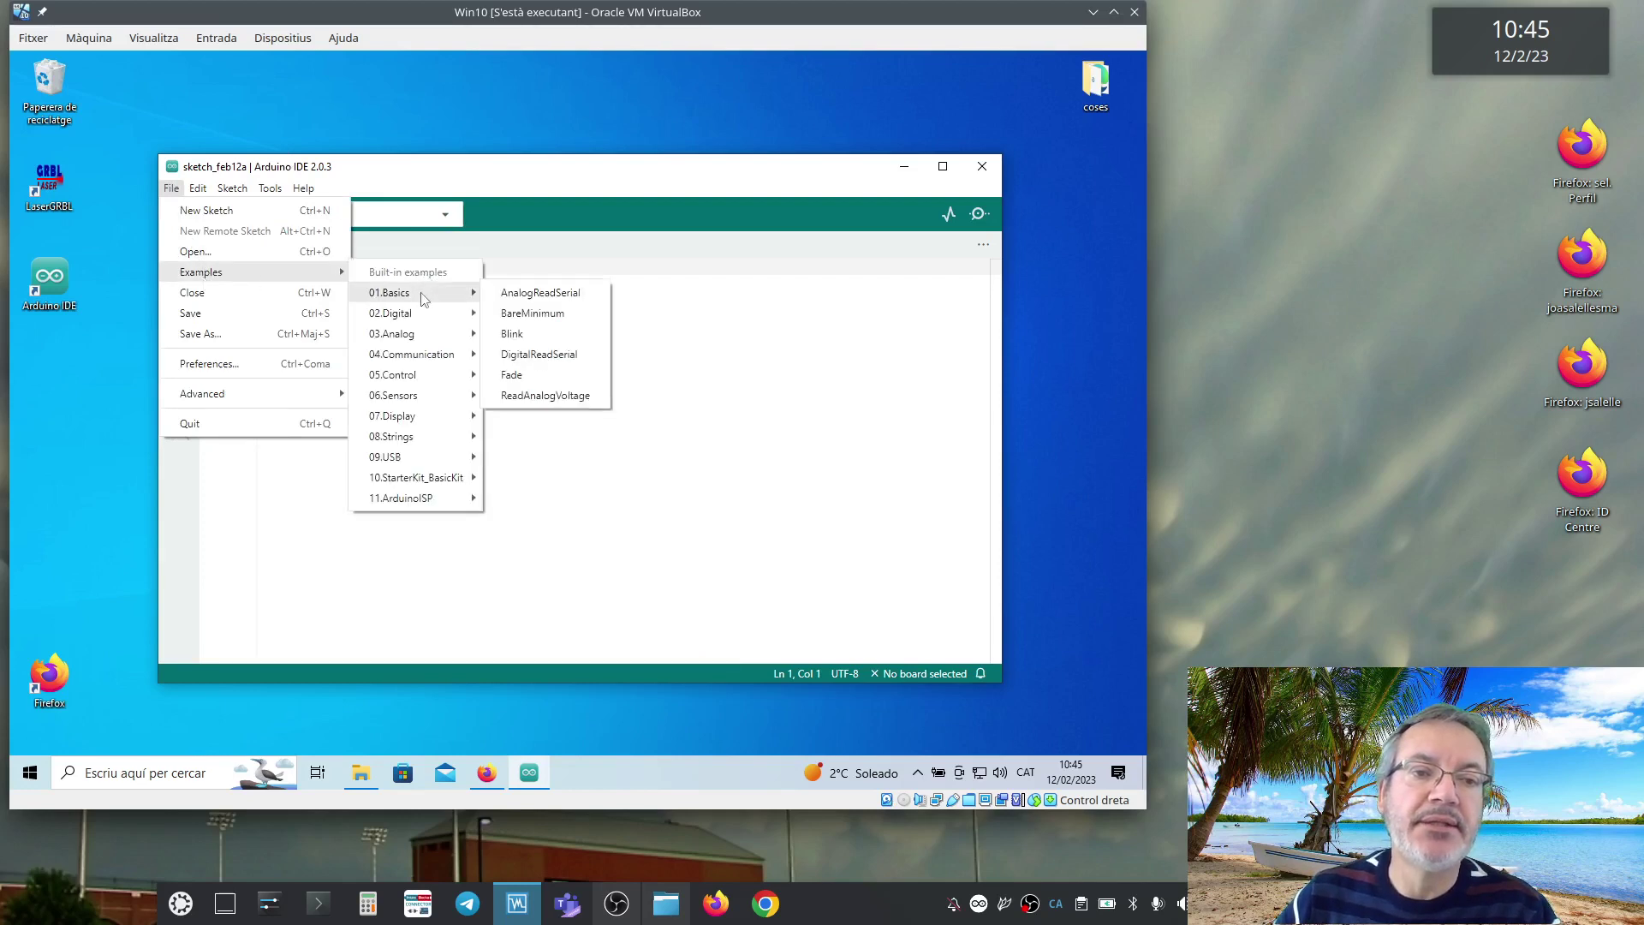
click(529, 336)
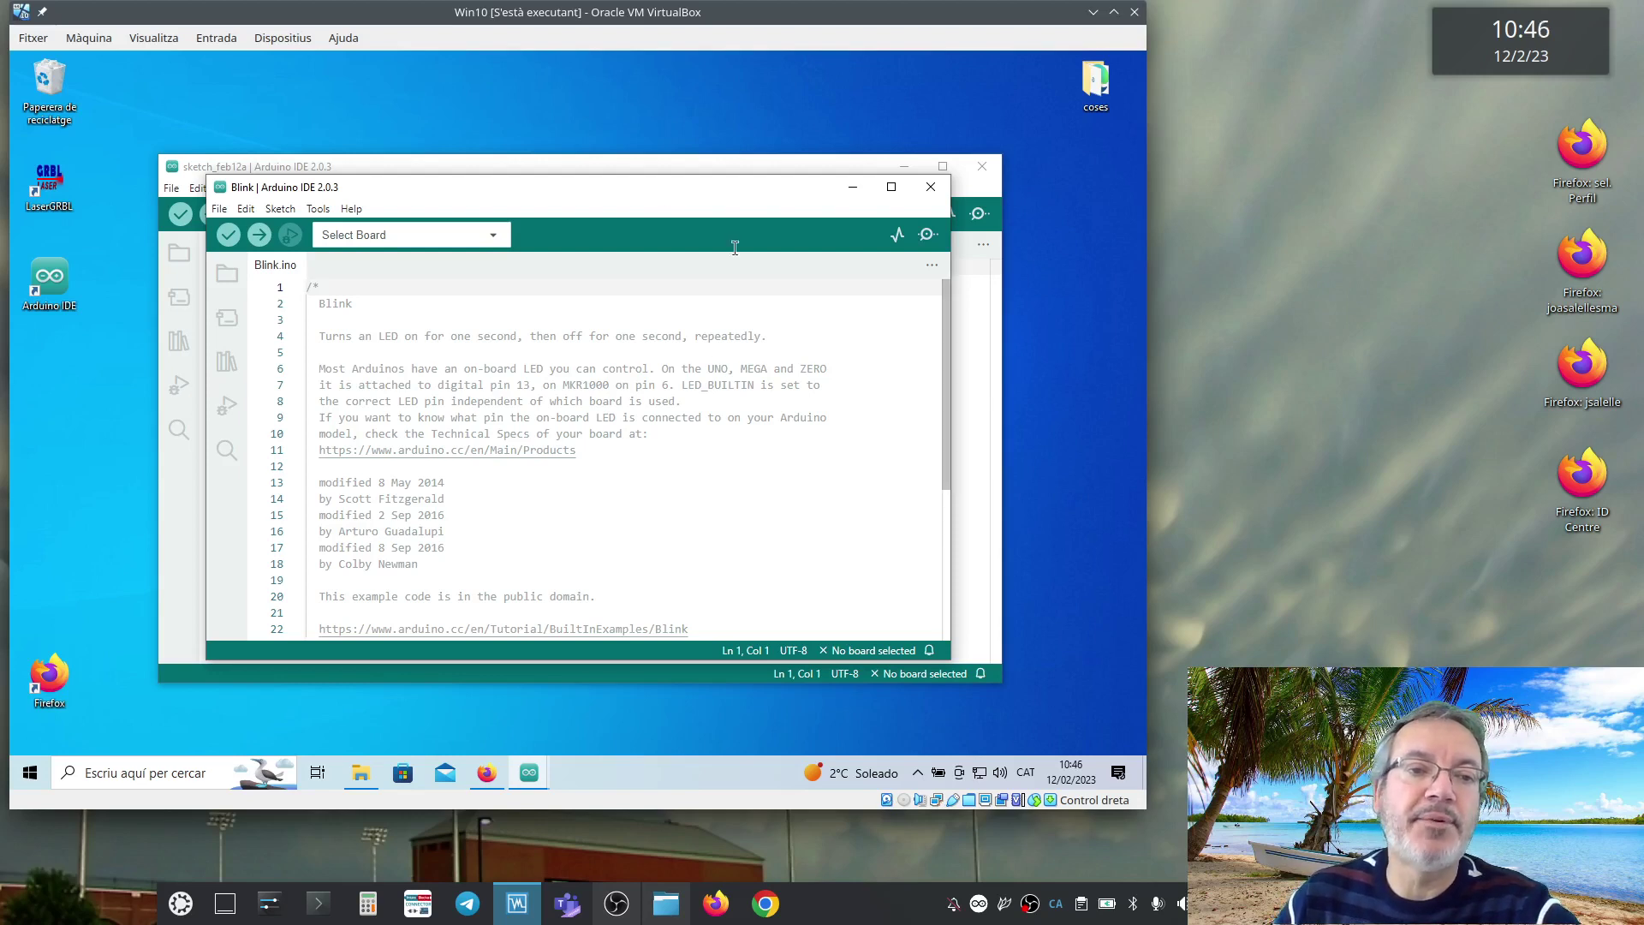
double_click(330, 303)
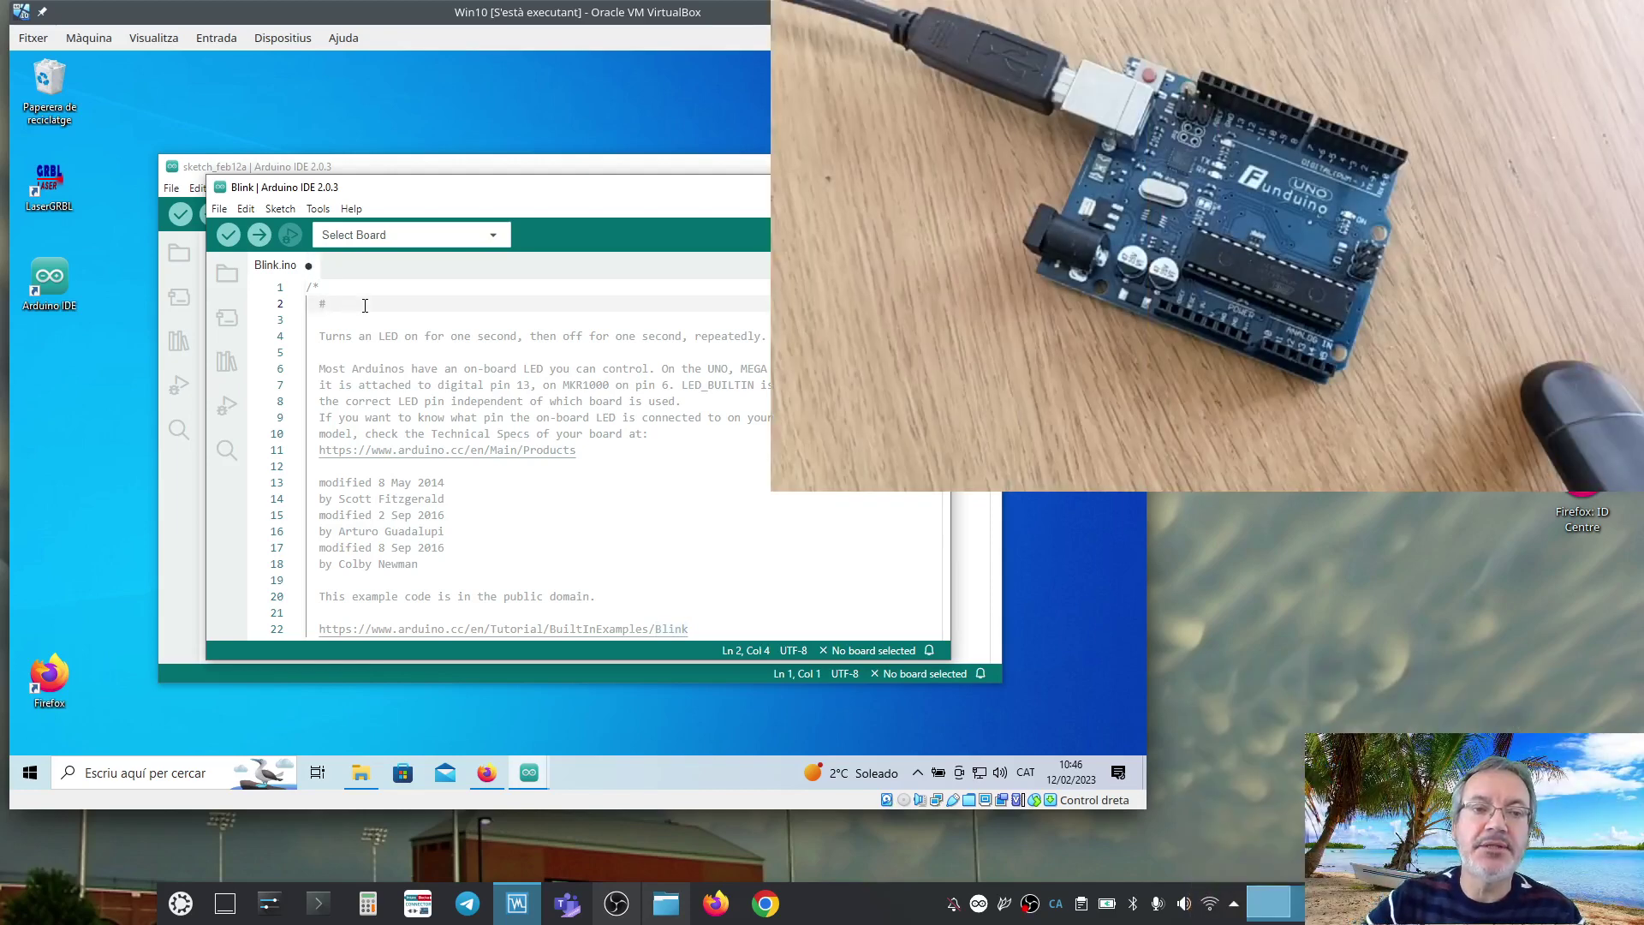
text(#)
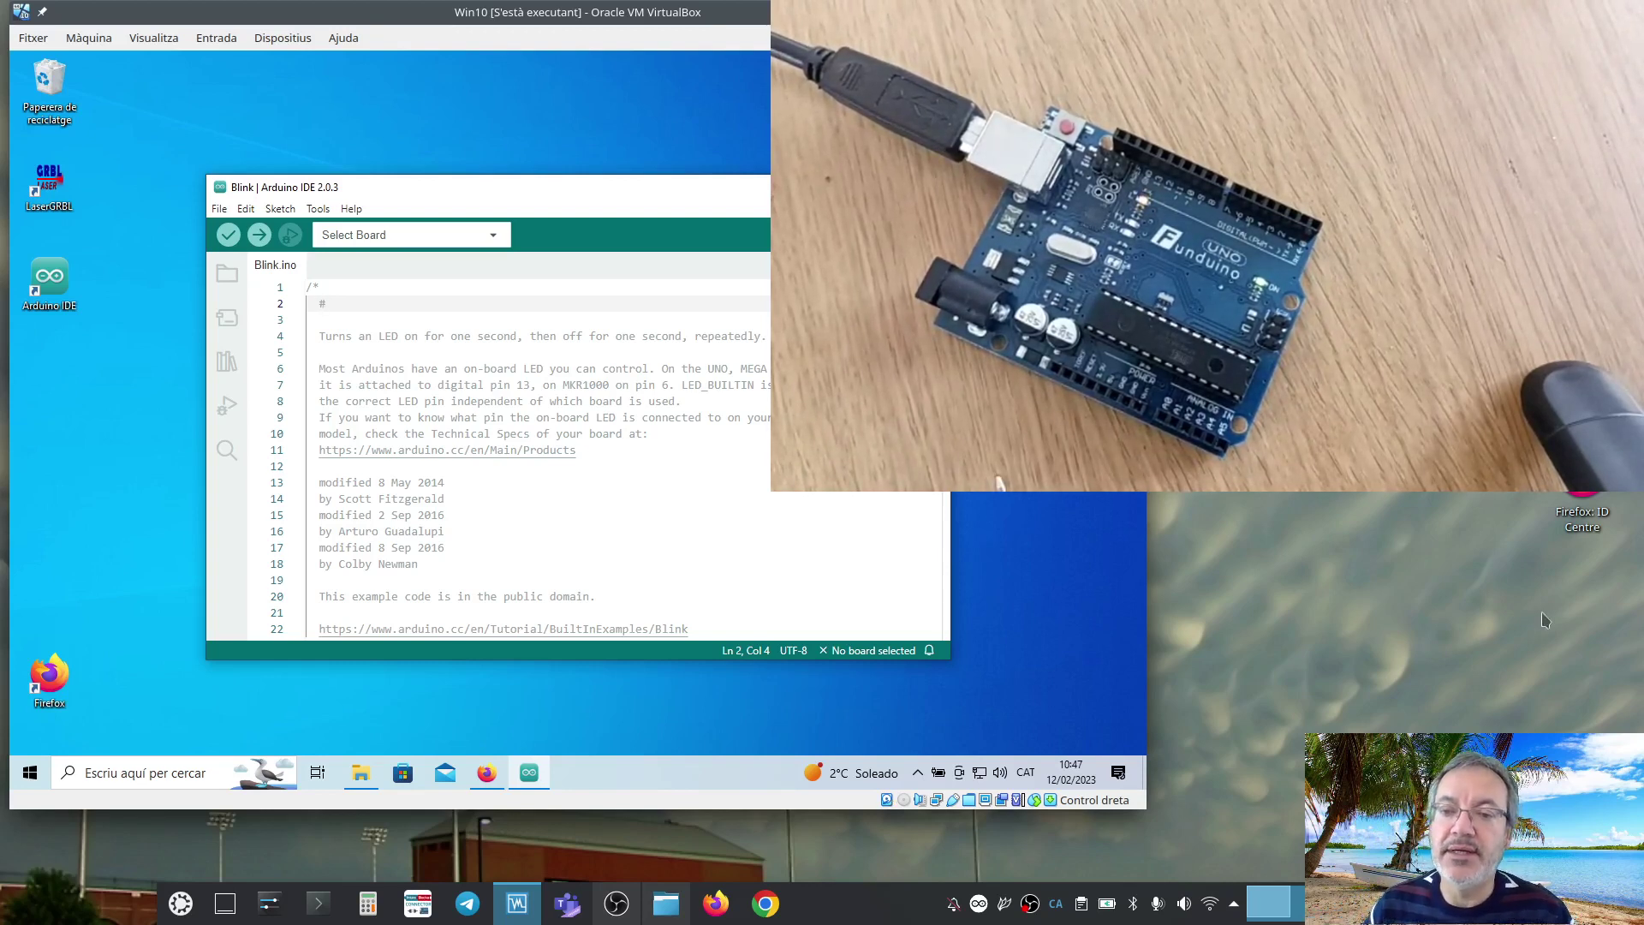
Step: Attach the Arduino Uno R3 (CDC ACM) USB device to the Win10 virtual machine
right_click(956, 796)
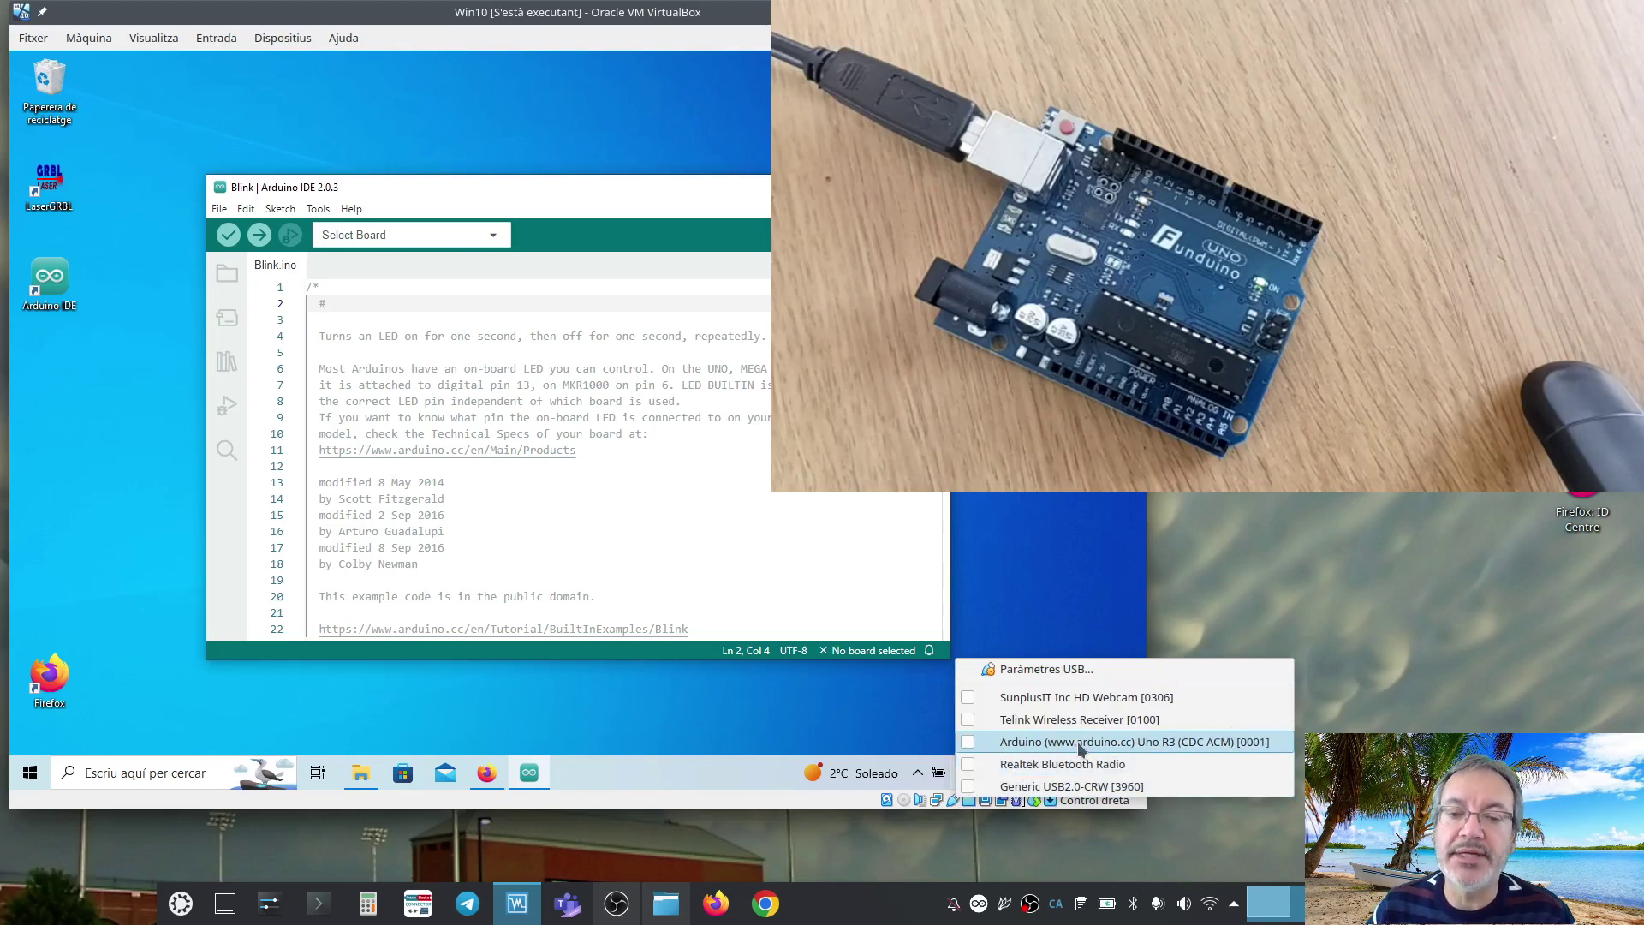
mouse_move(1081, 749)
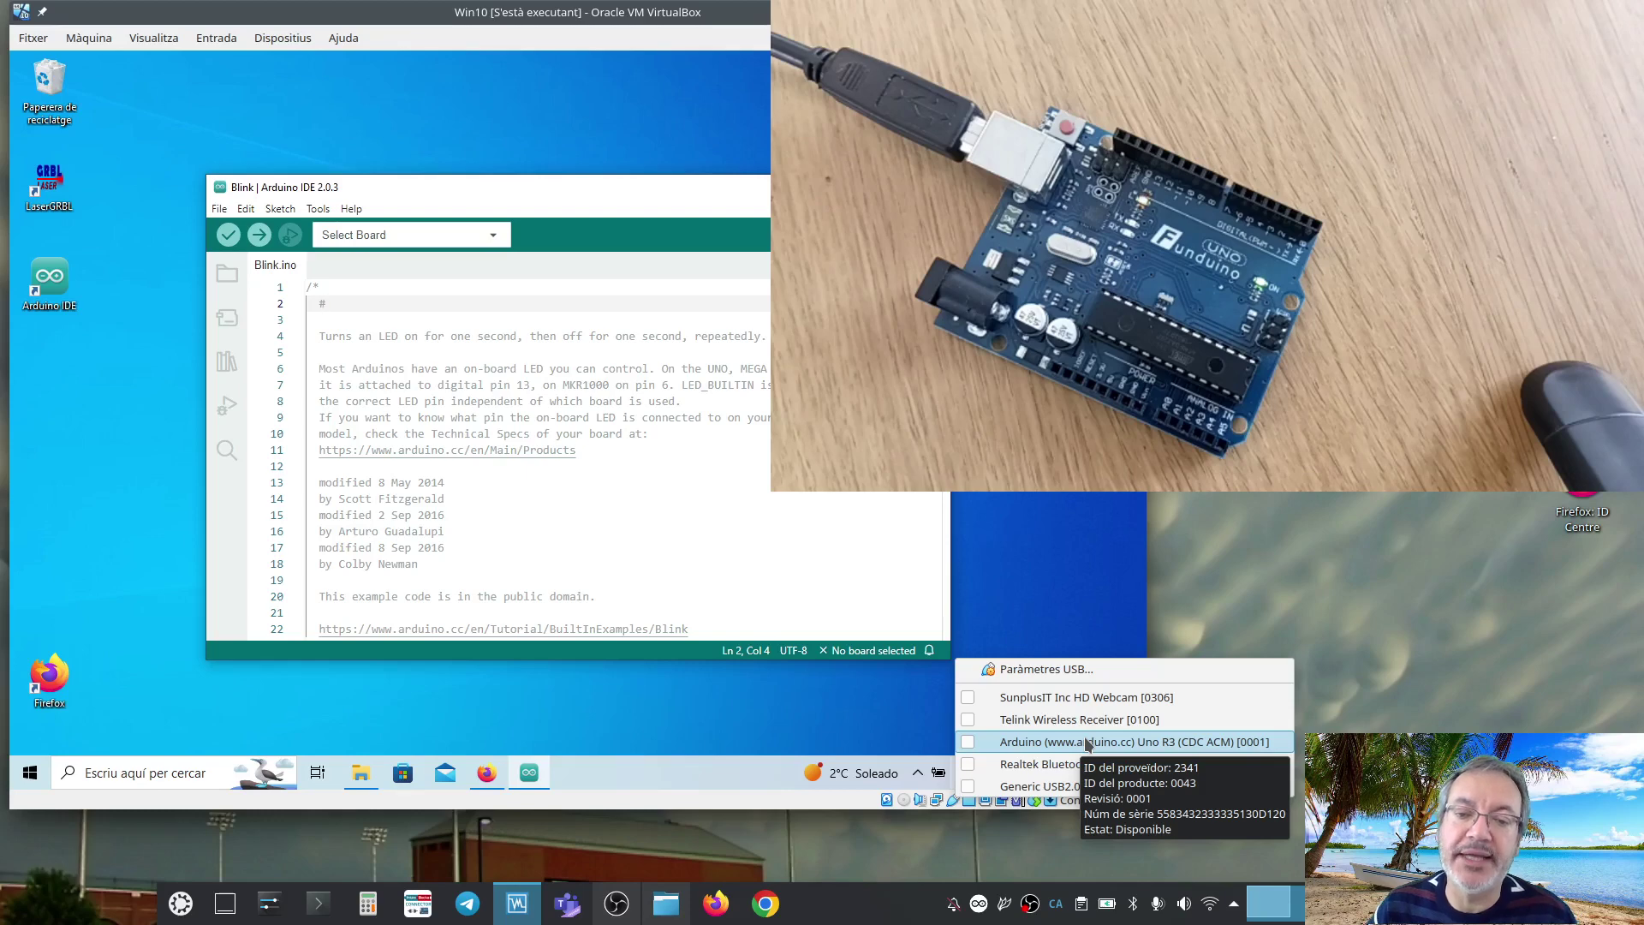
click(969, 742)
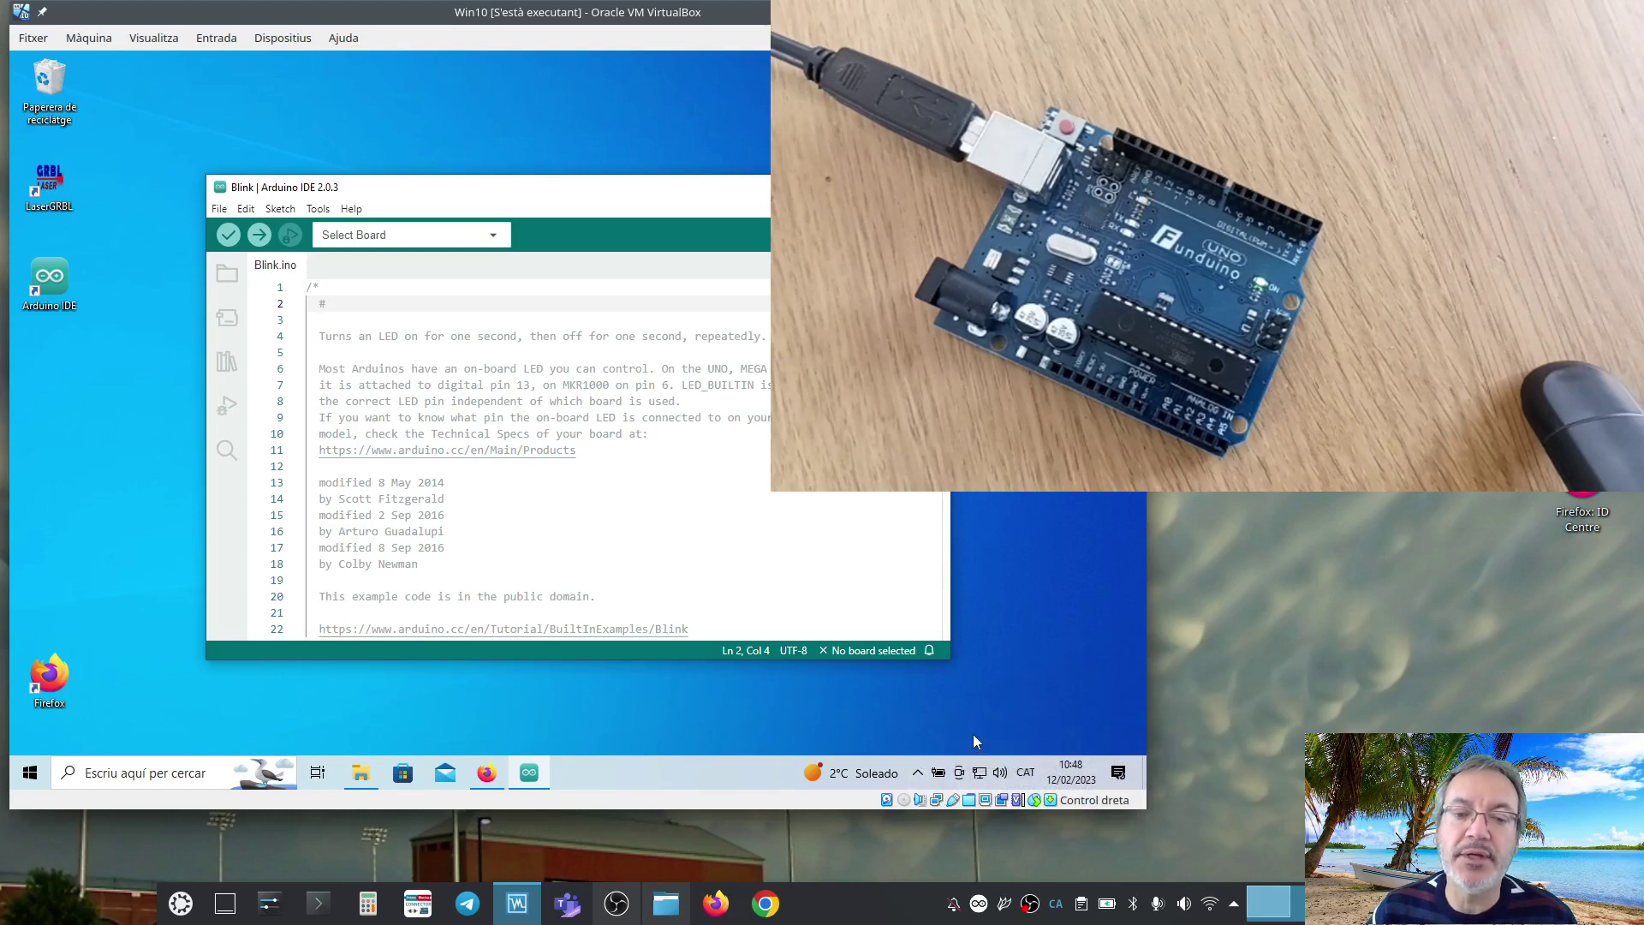
Step: Check in Windows Device Manager which COM port the Arduino Uno uses, then close the window
click(44, 776)
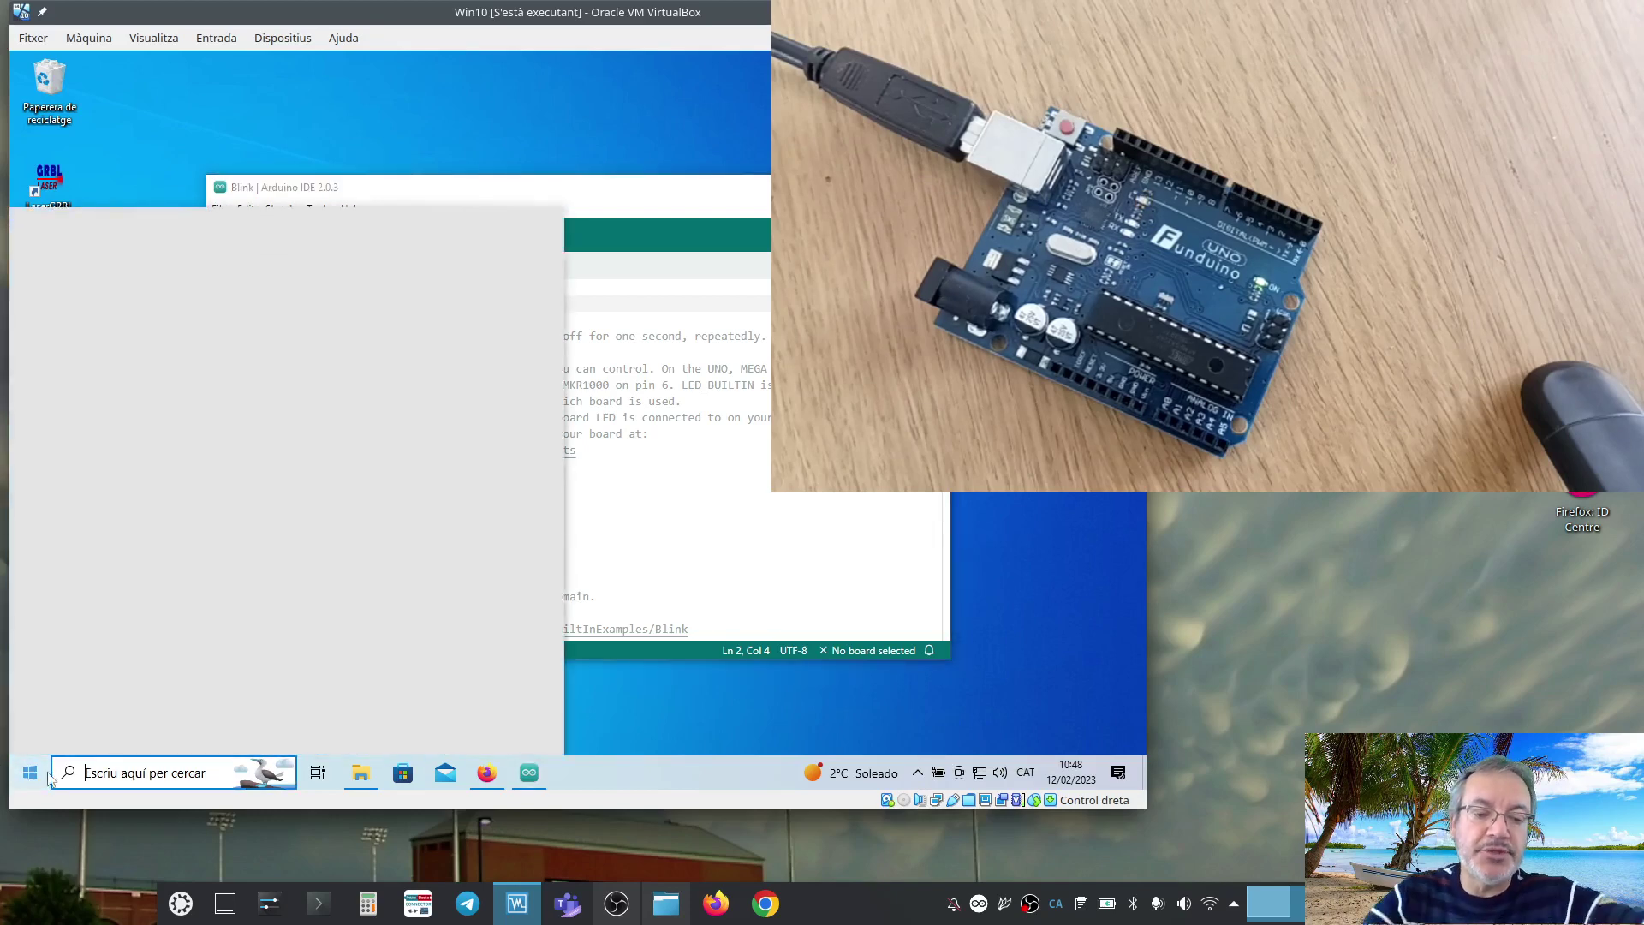
text(disp)
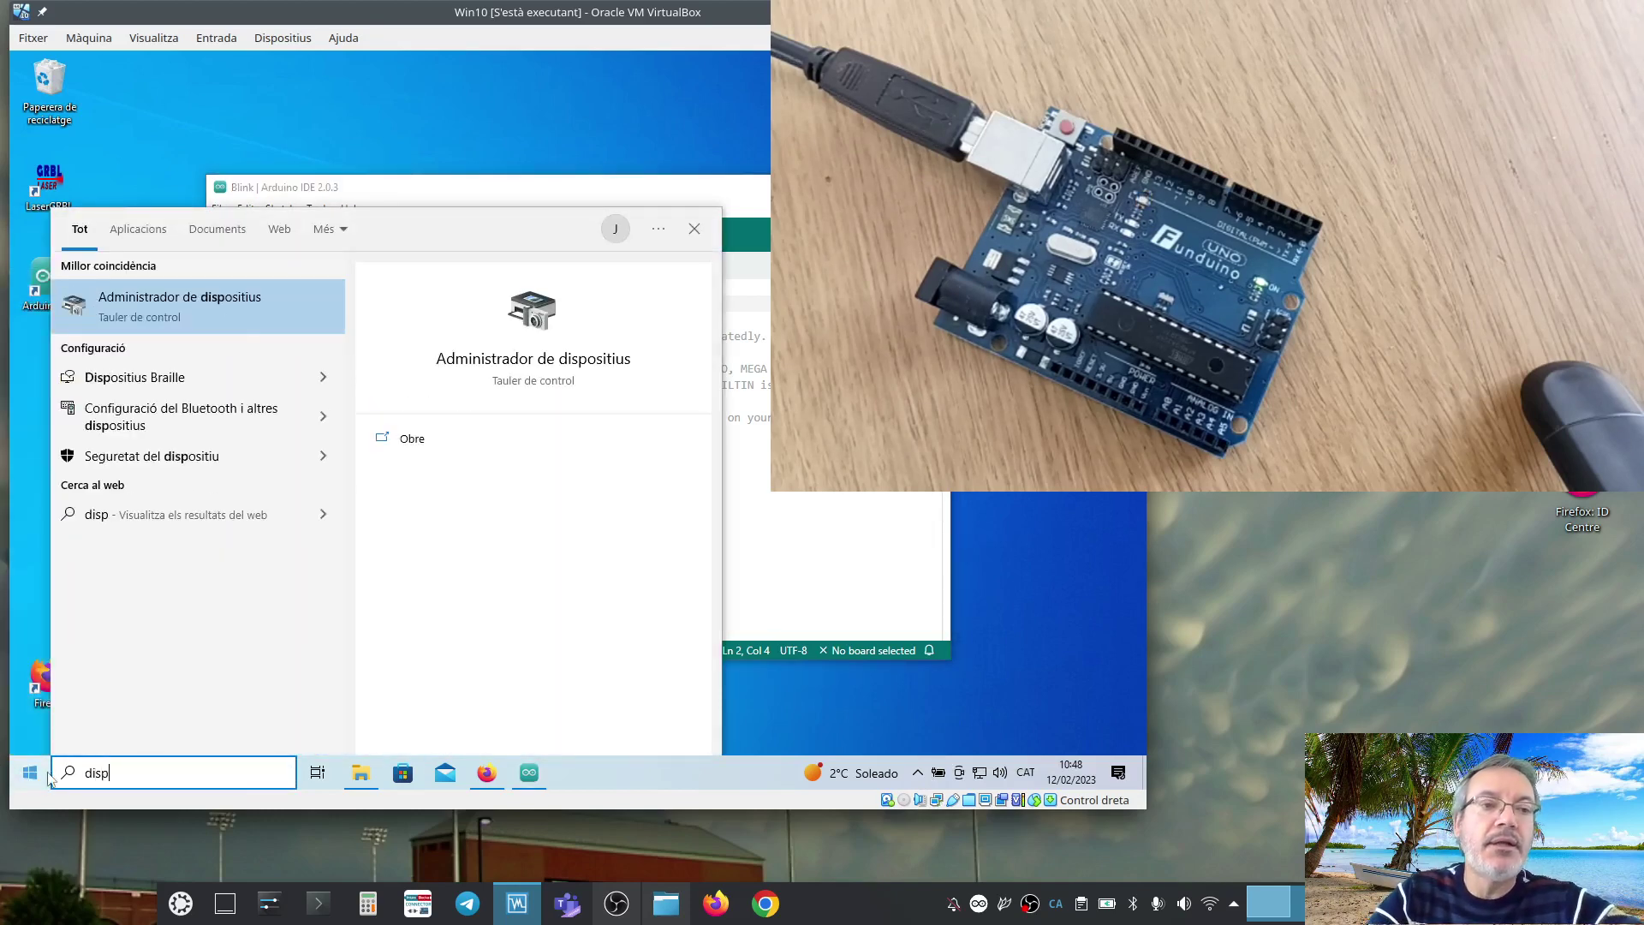
key(Return)
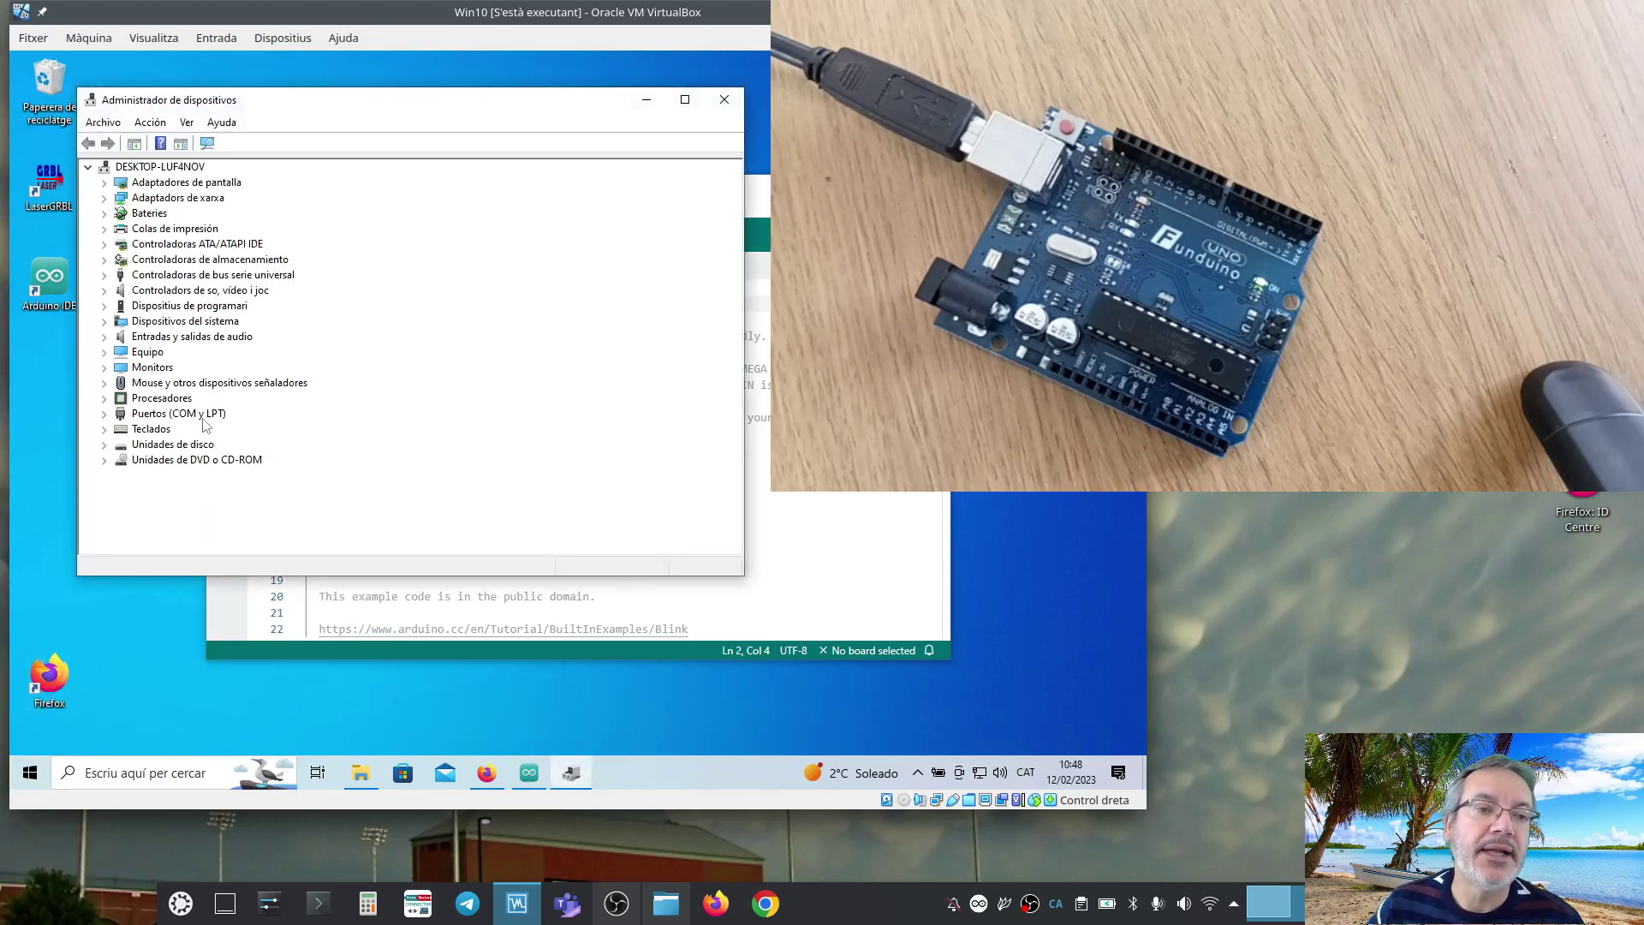
click(103, 414)
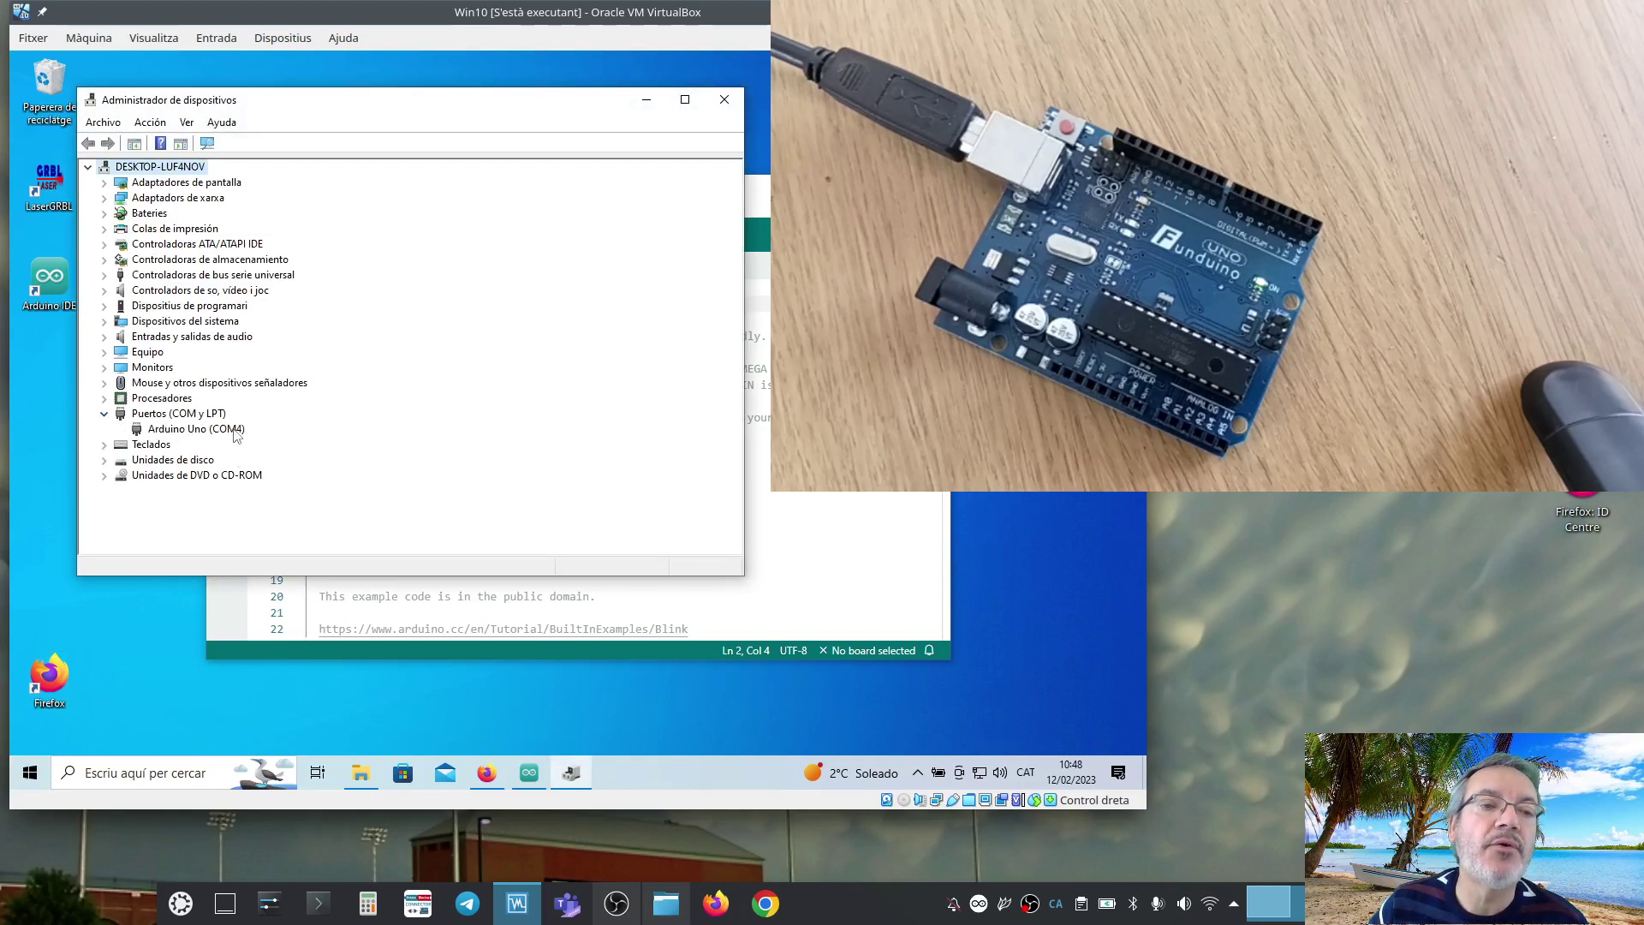
click(723, 102)
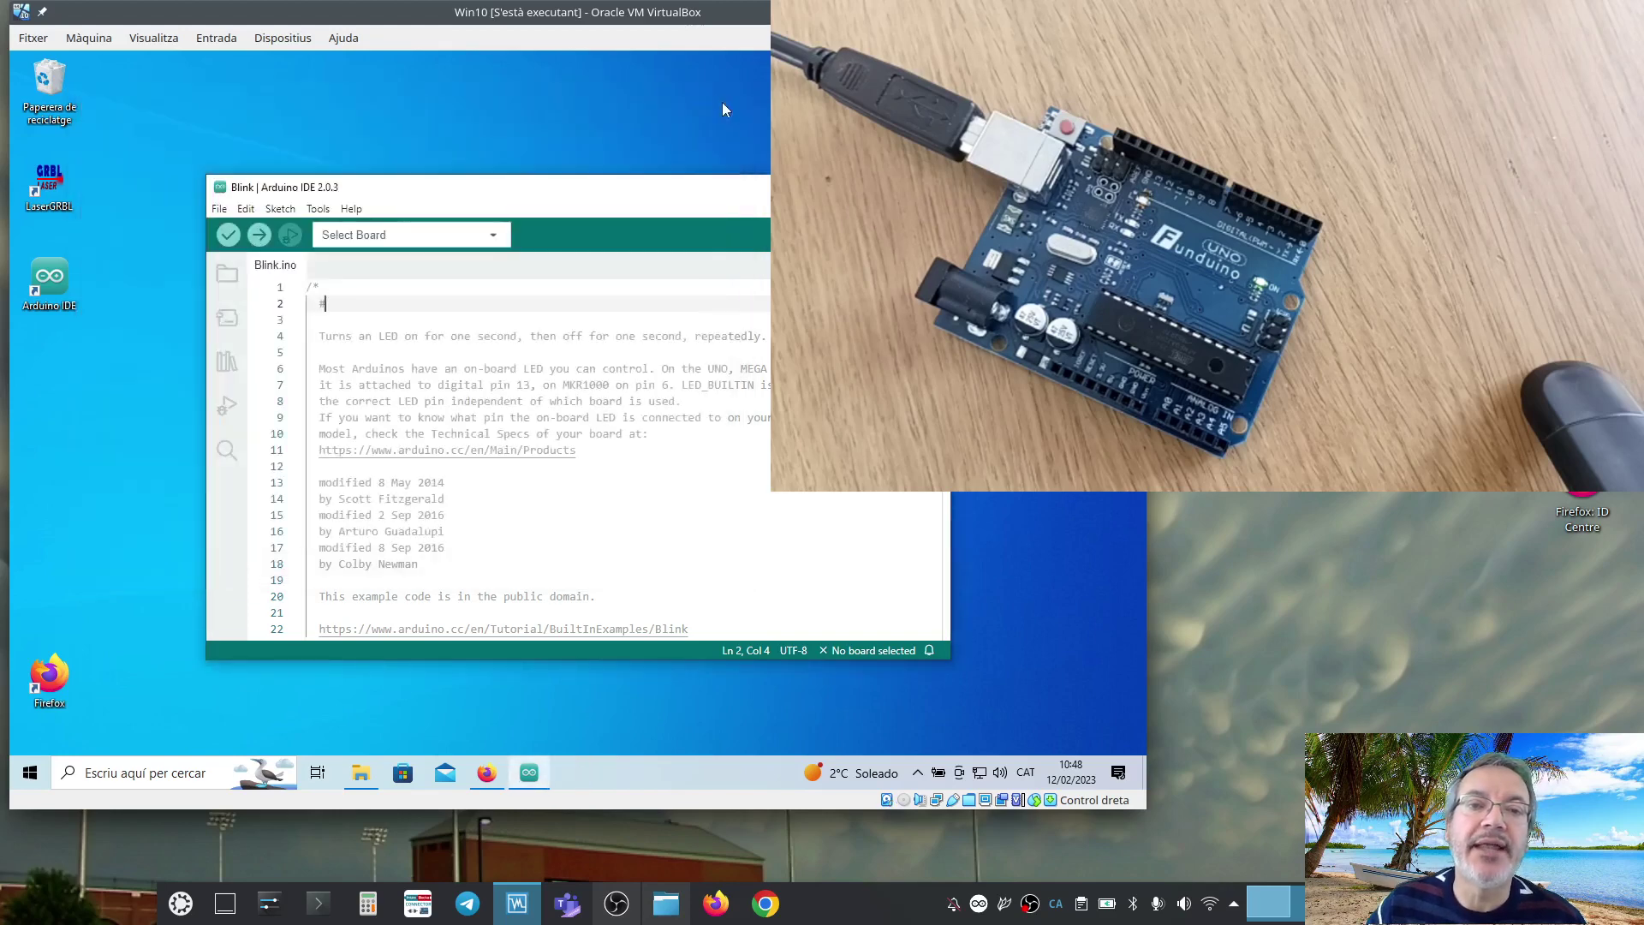
Step: Select the Arduino Uno on COM4 as the board and upload the Blink sketch to it
click(436, 244)
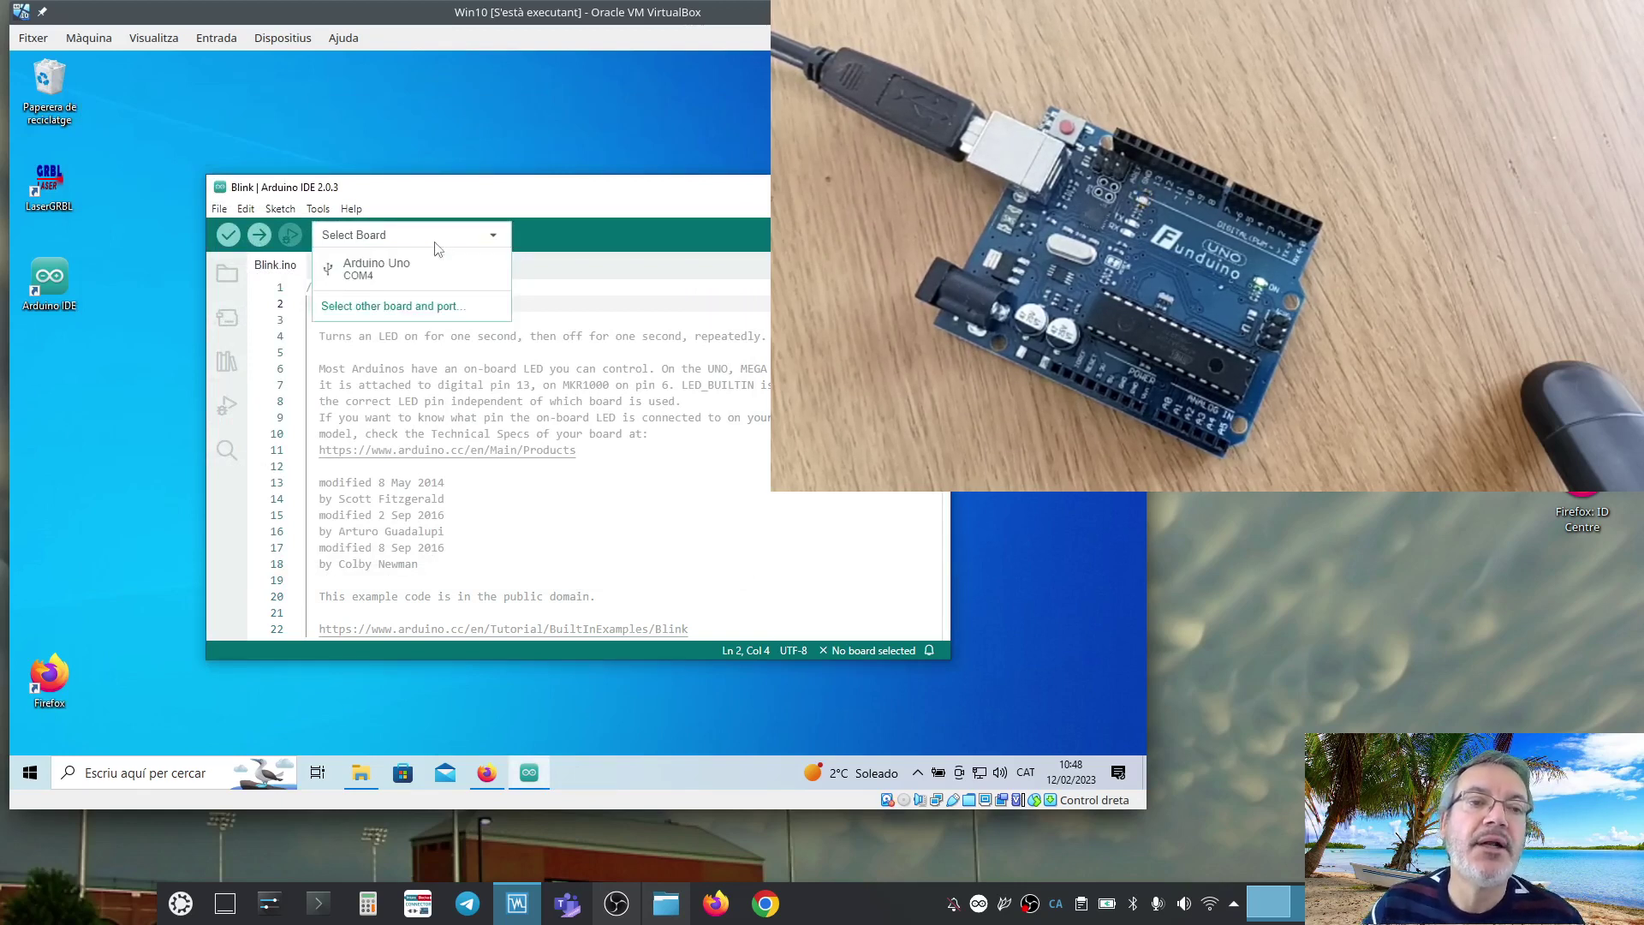
click(367, 272)
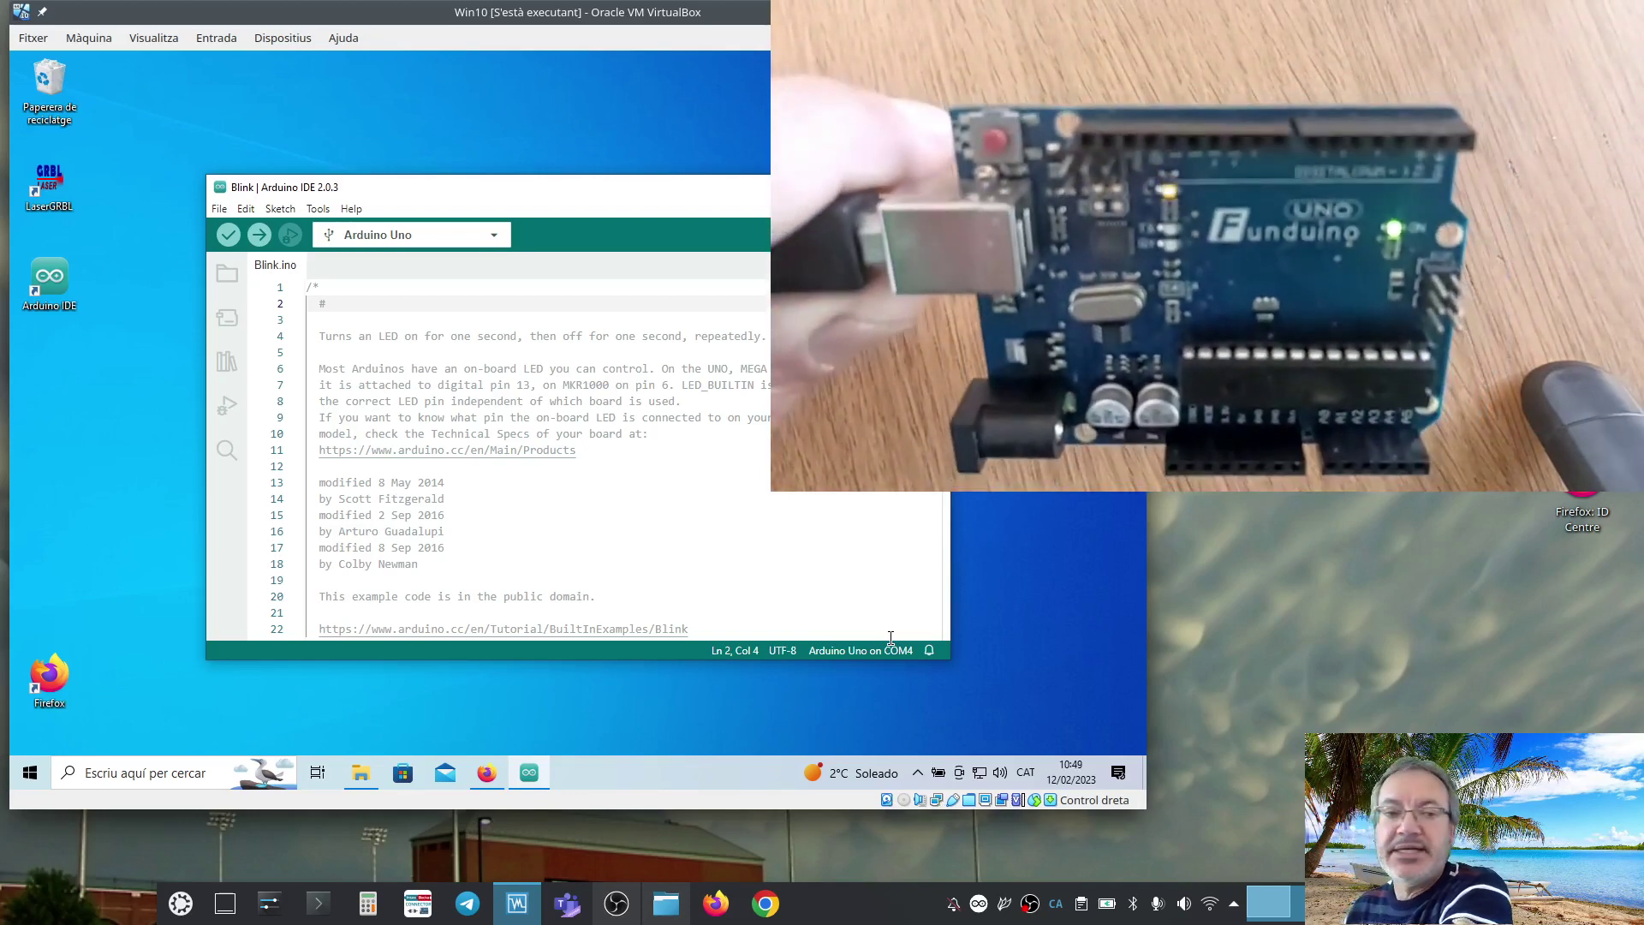
scroll(514, 463, down, 5)
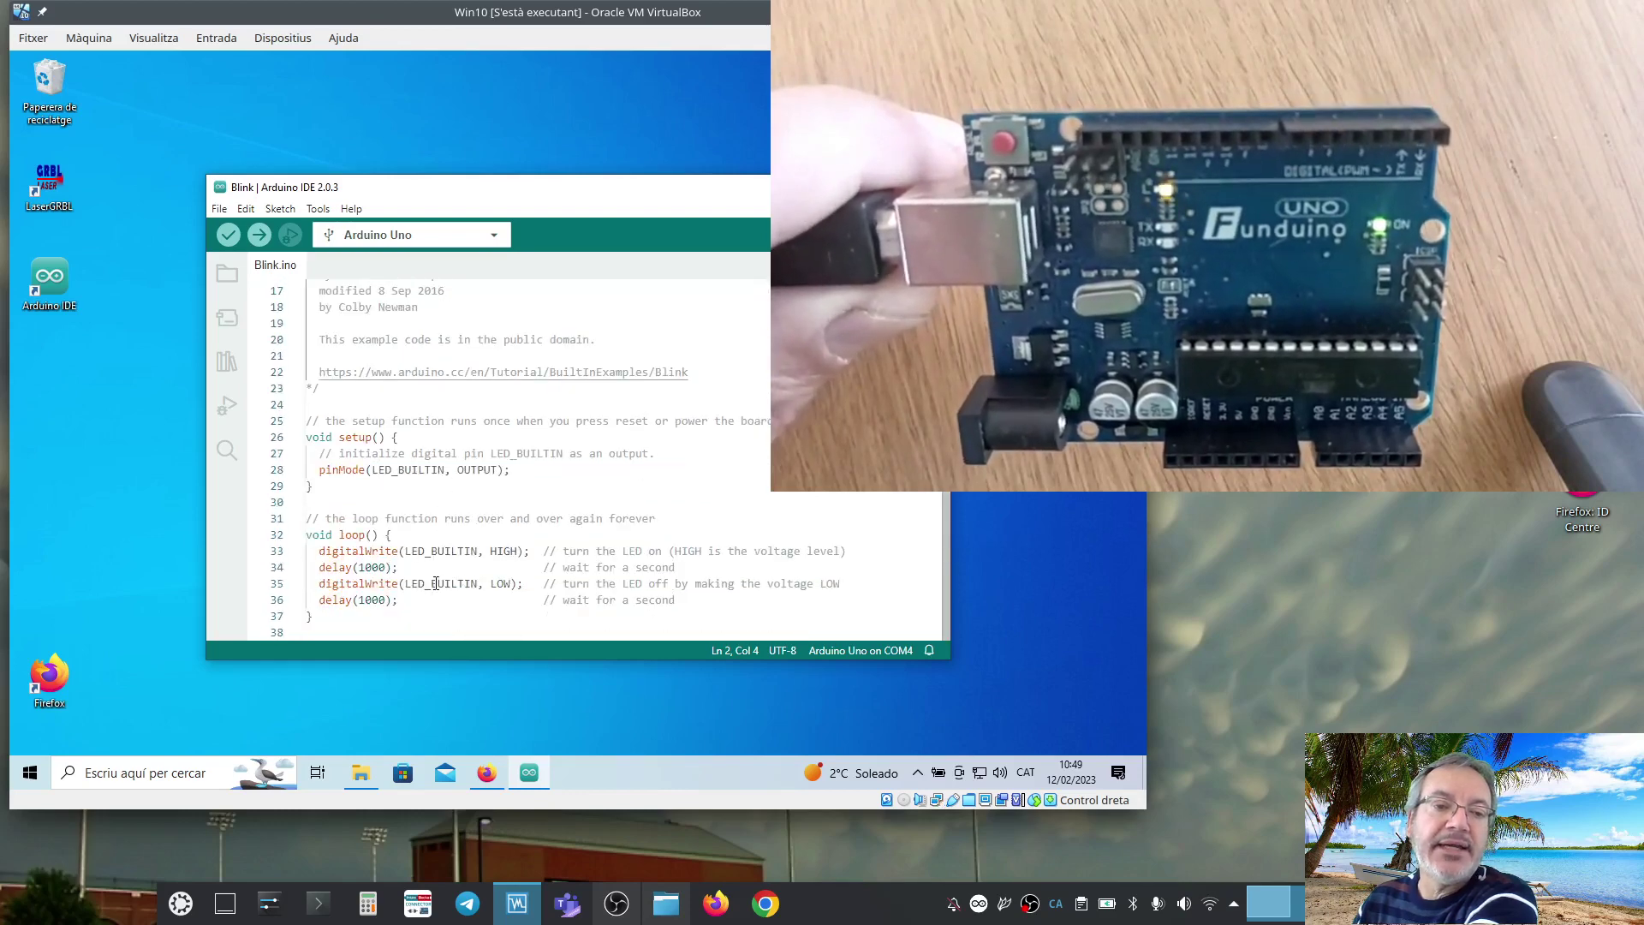
drag(358, 568, 383, 568)
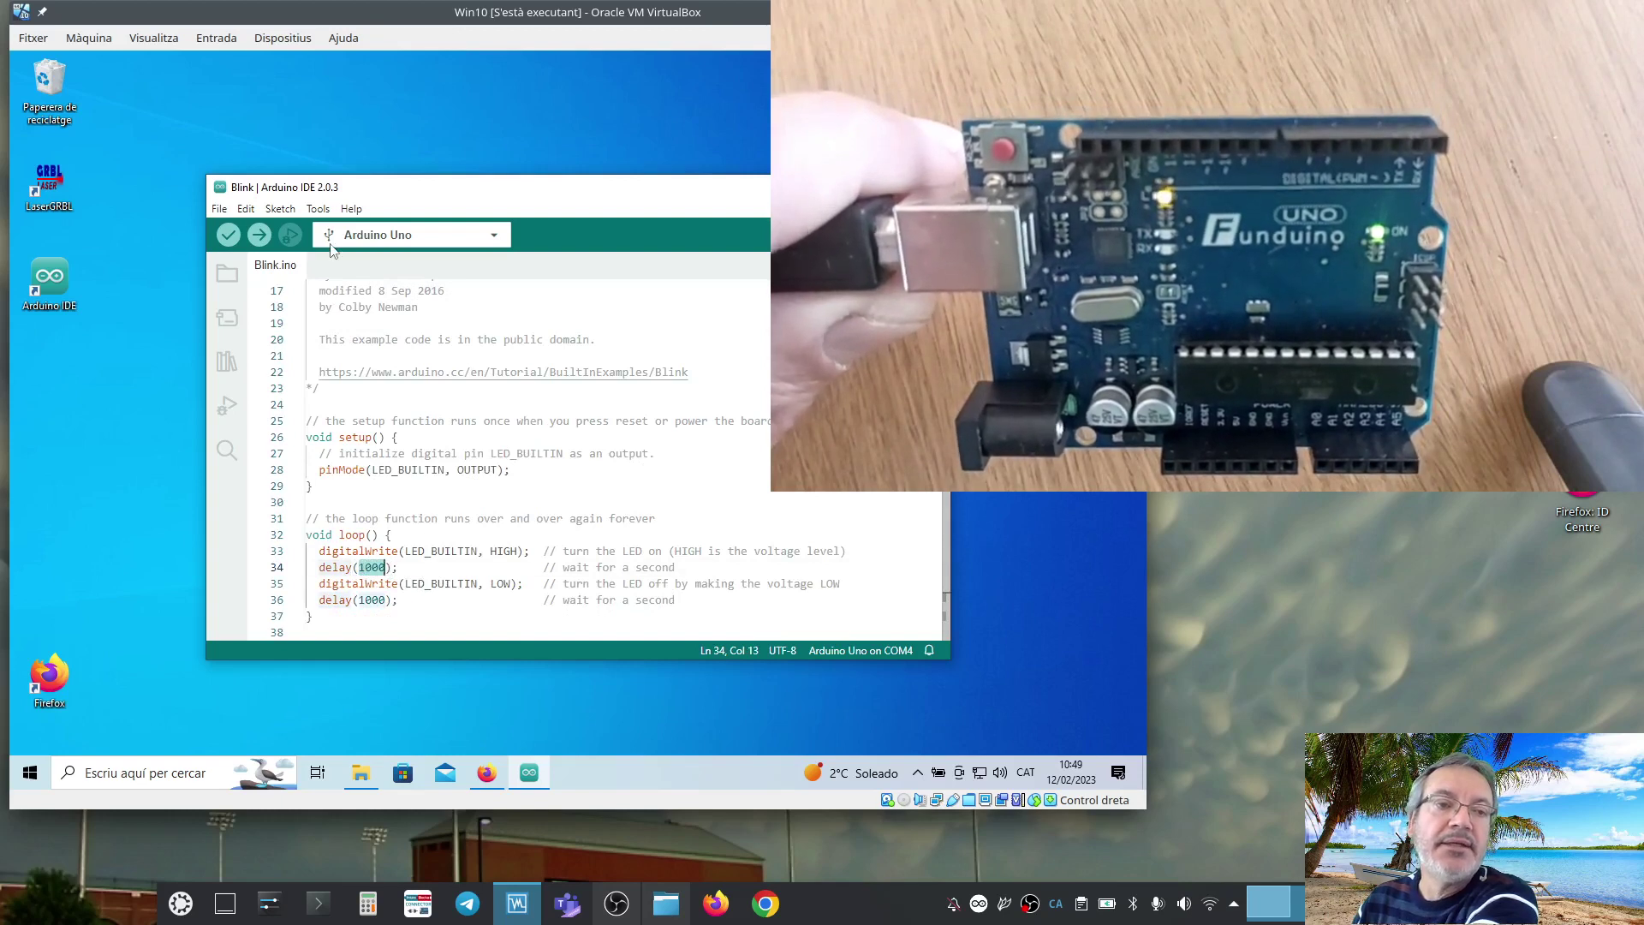
click(259, 235)
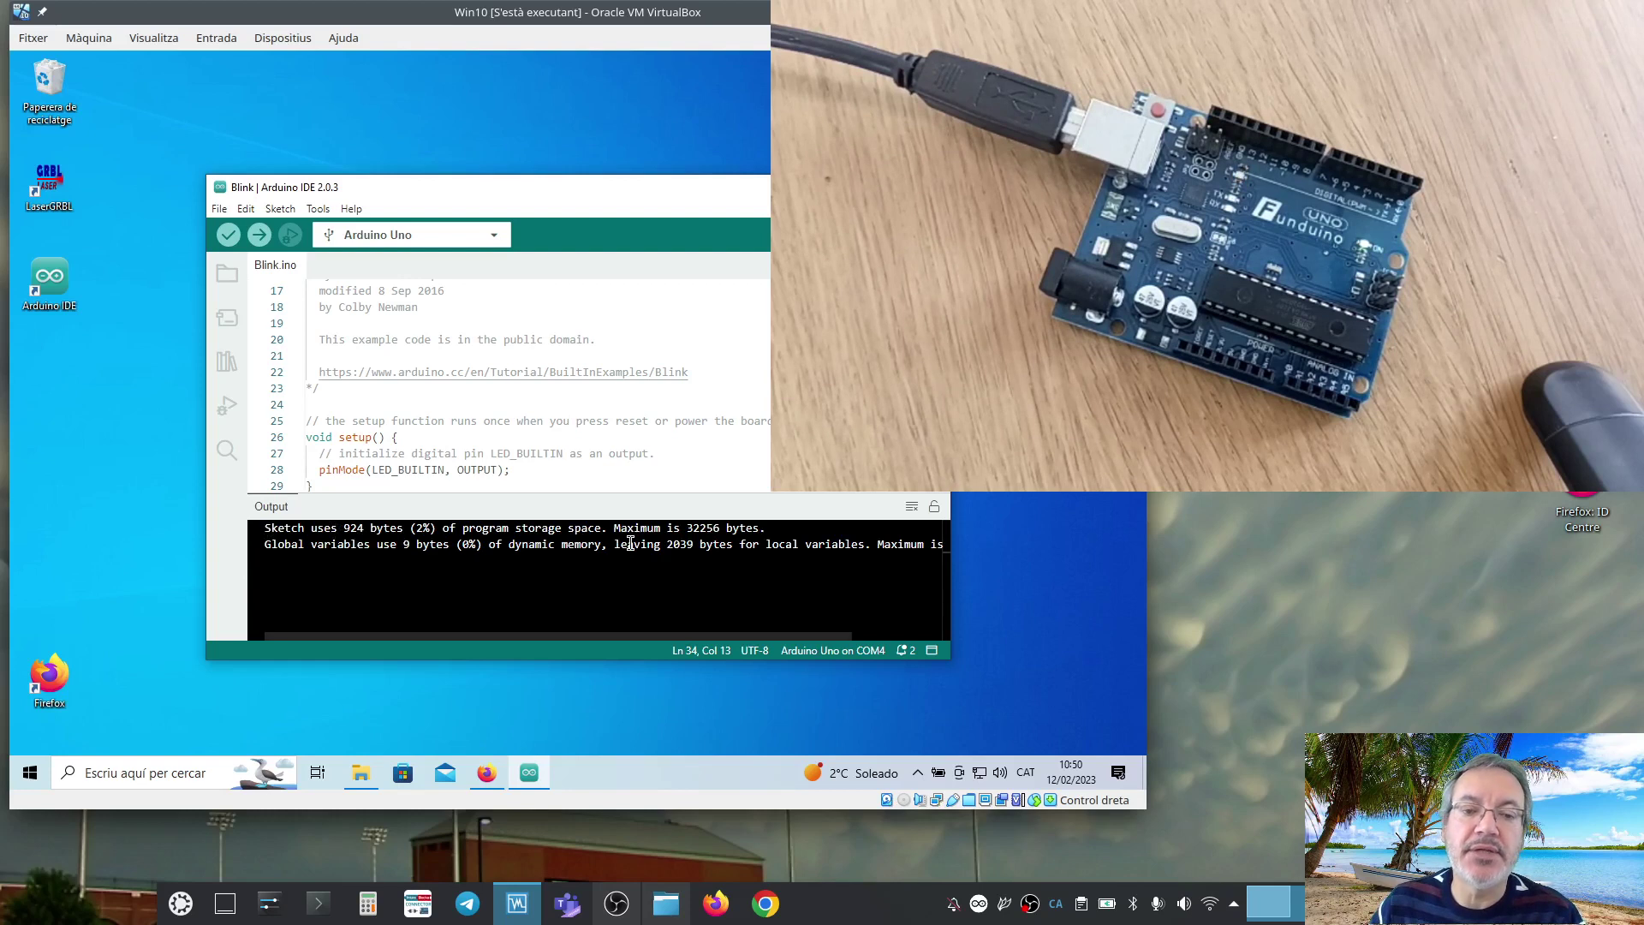
Step: Review the upload's output and notifications, then hide the output panel below the sketch
click(932, 652)
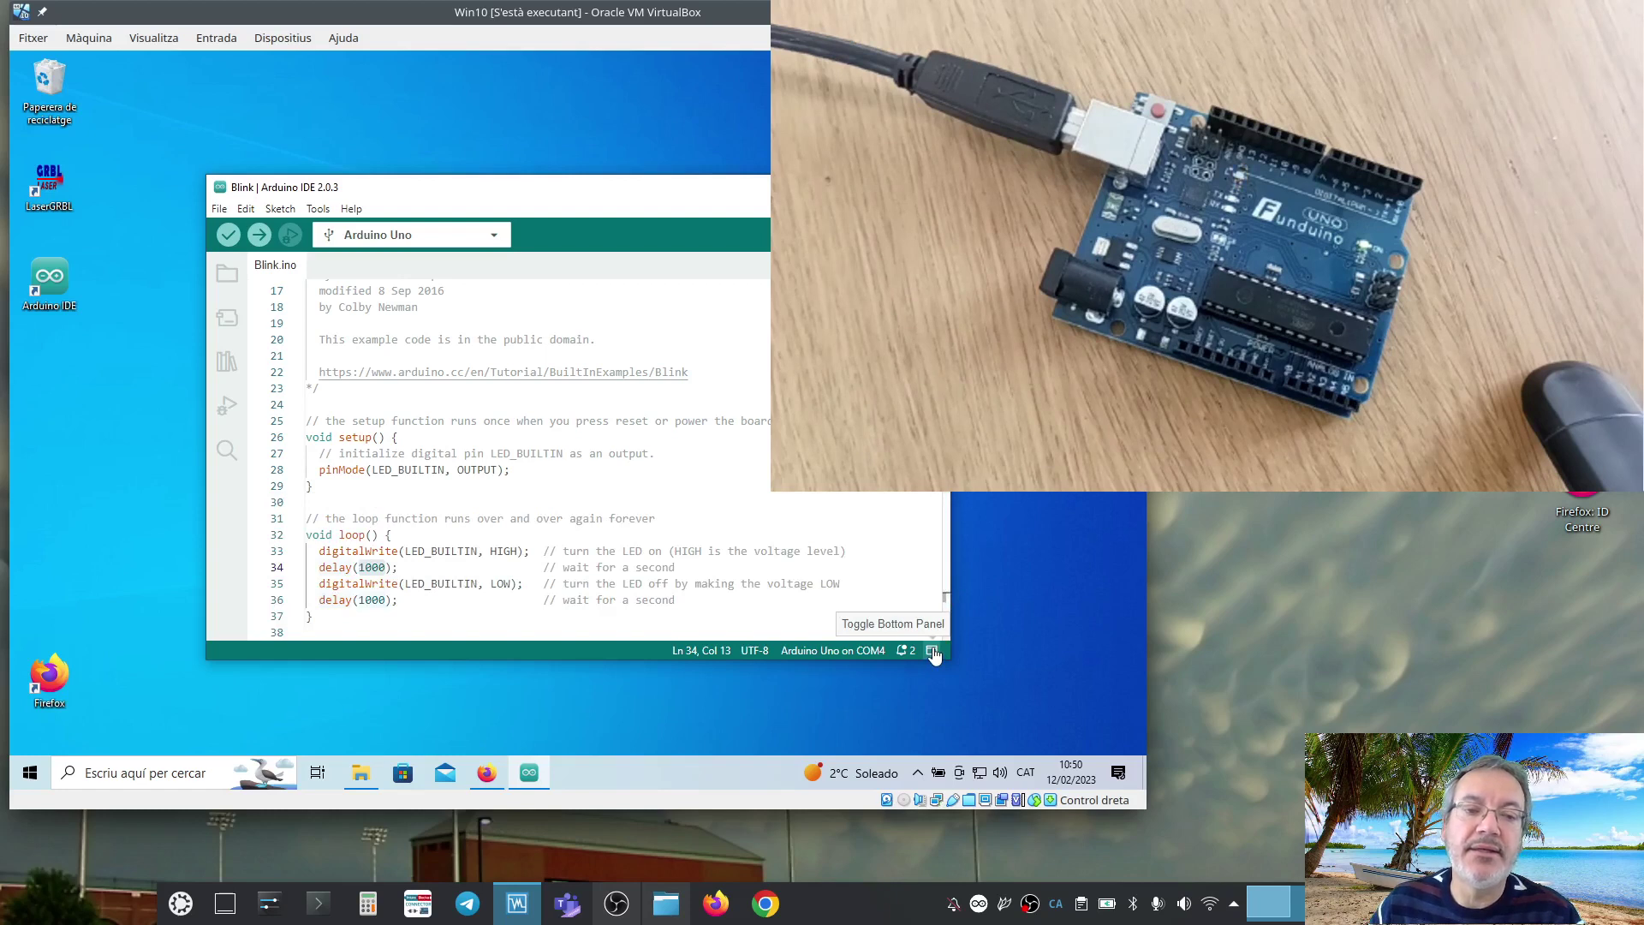
click(933, 652)
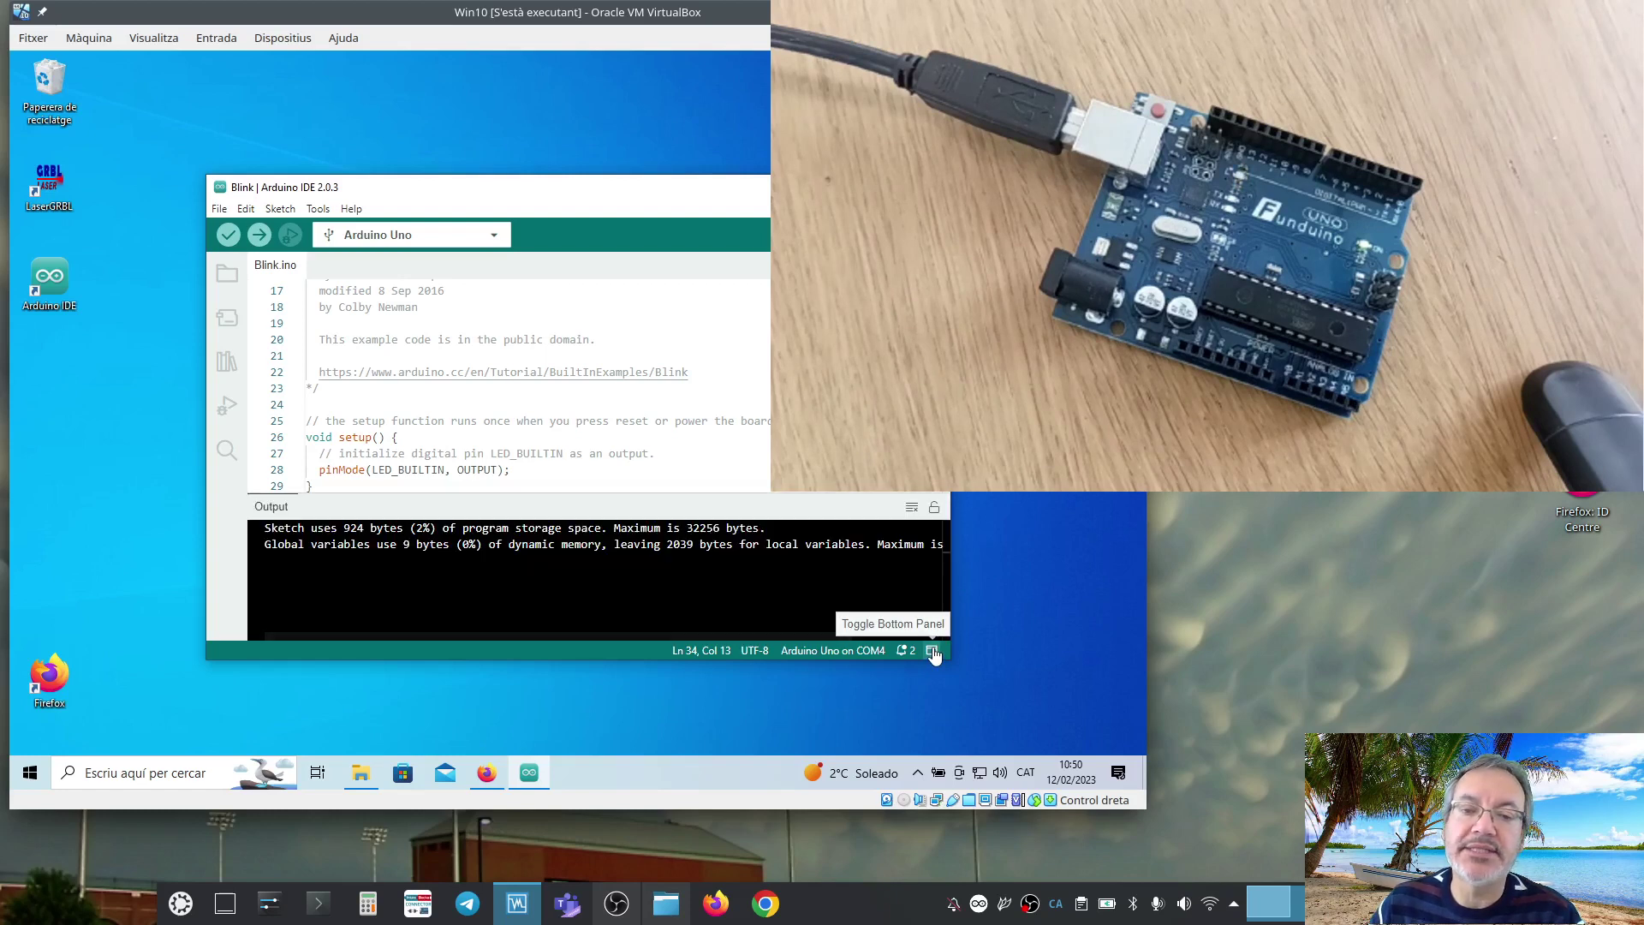
click(905, 653)
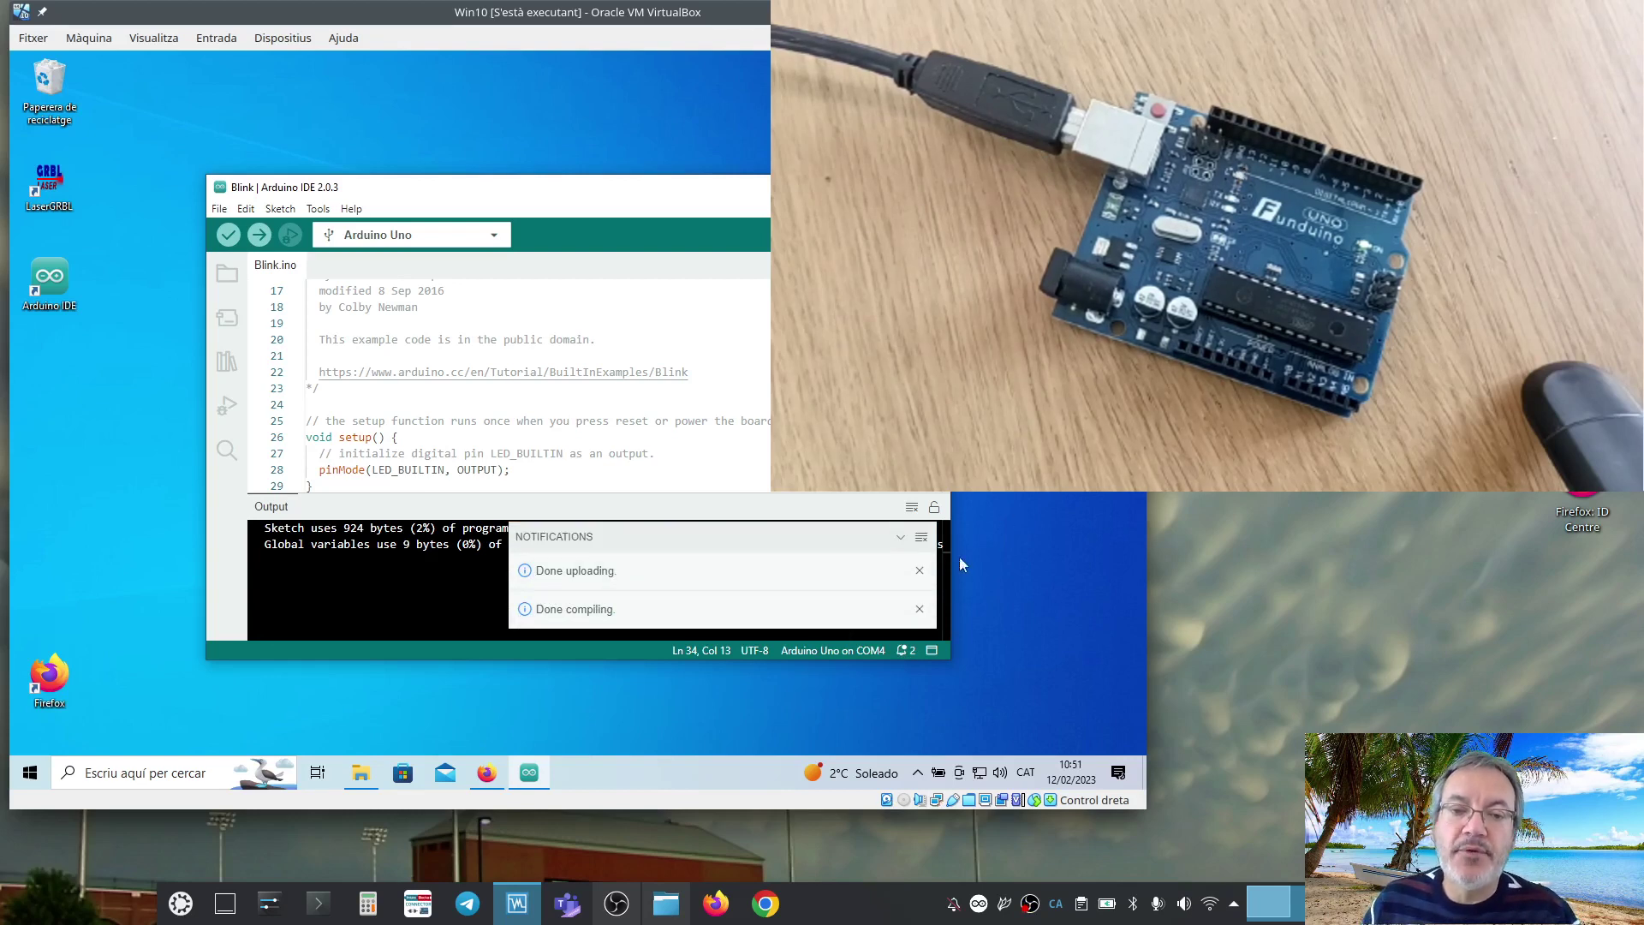
click(934, 652)
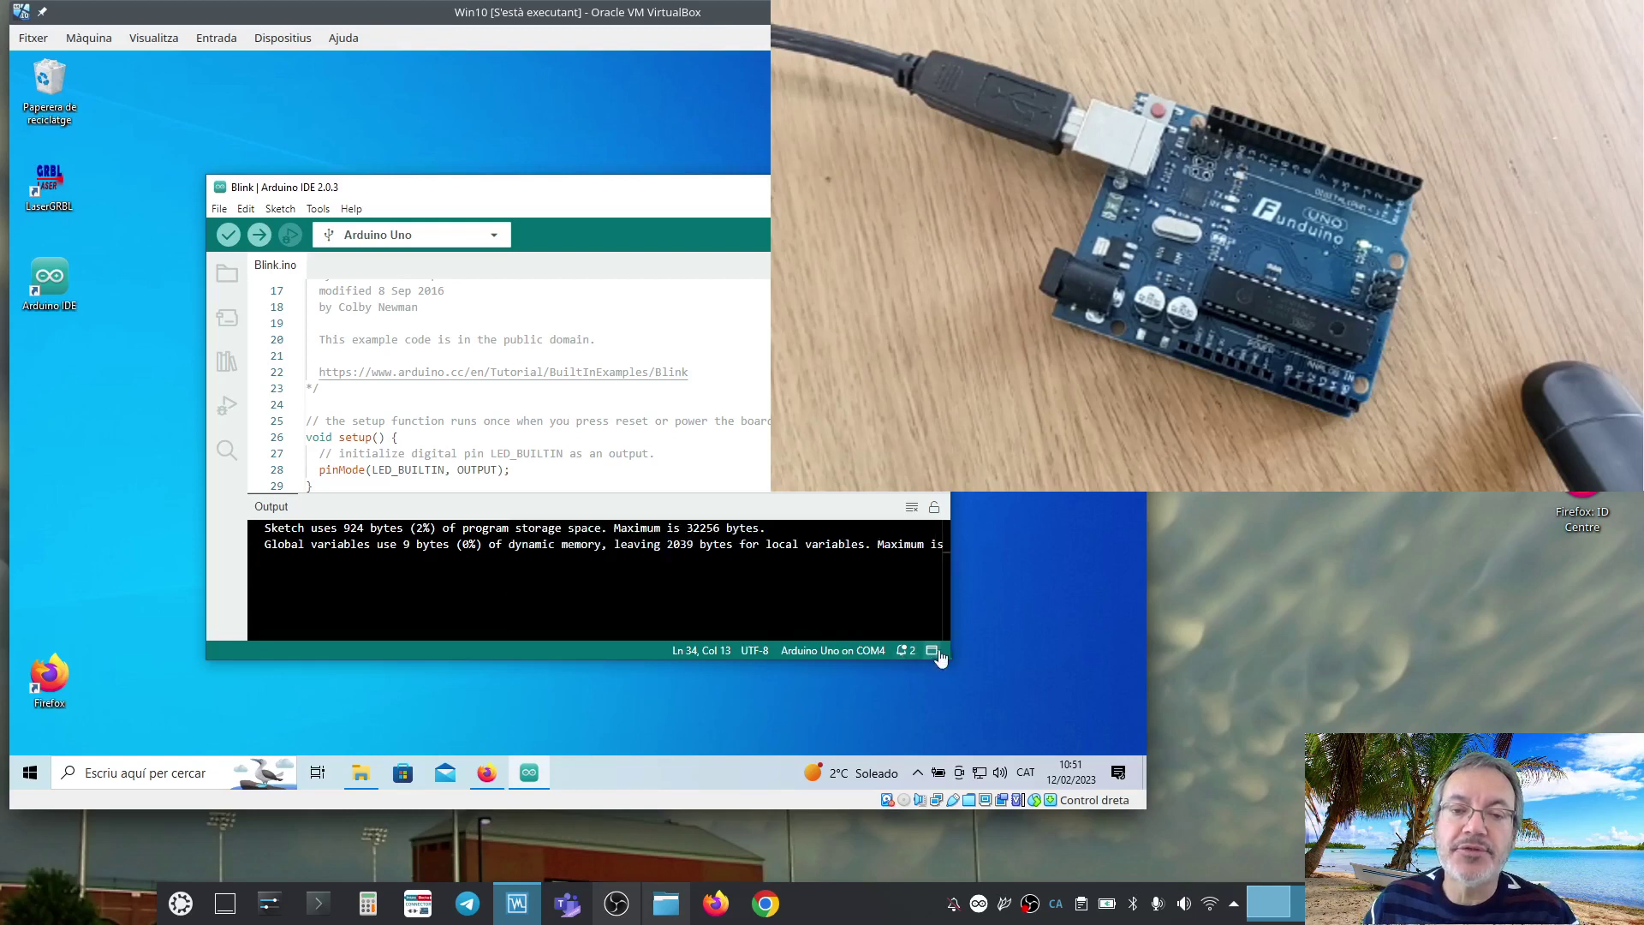
click(936, 654)
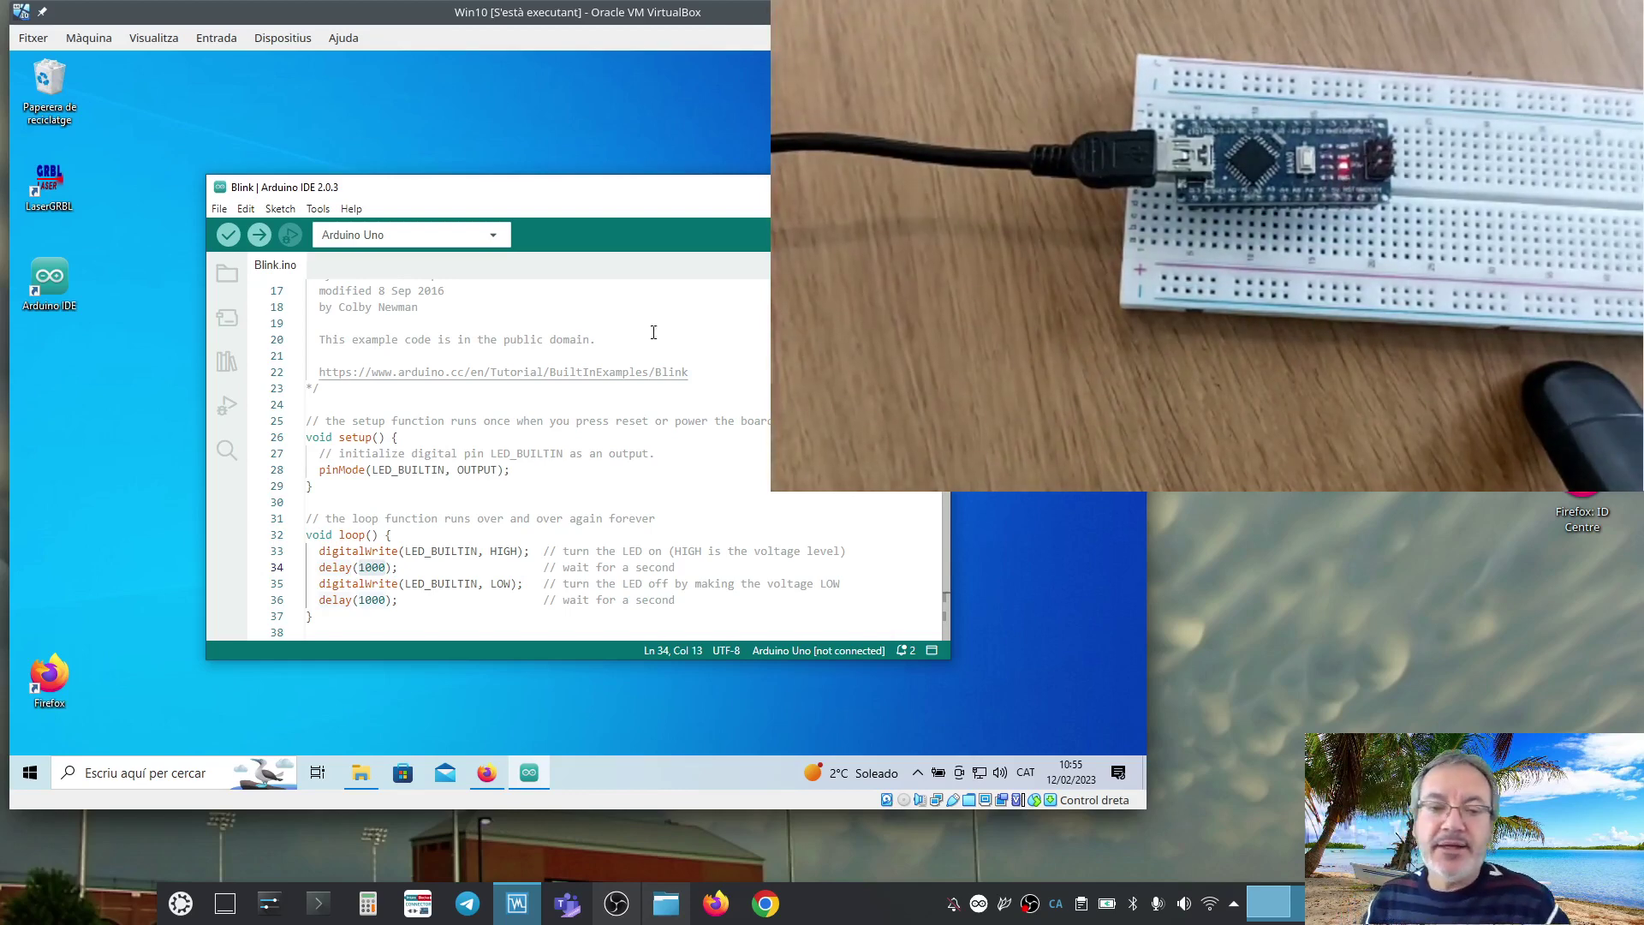
Step: Attach the QinHeng Electronics USB2.0-Serial device to the Win10 virtual machine
click(953, 802)
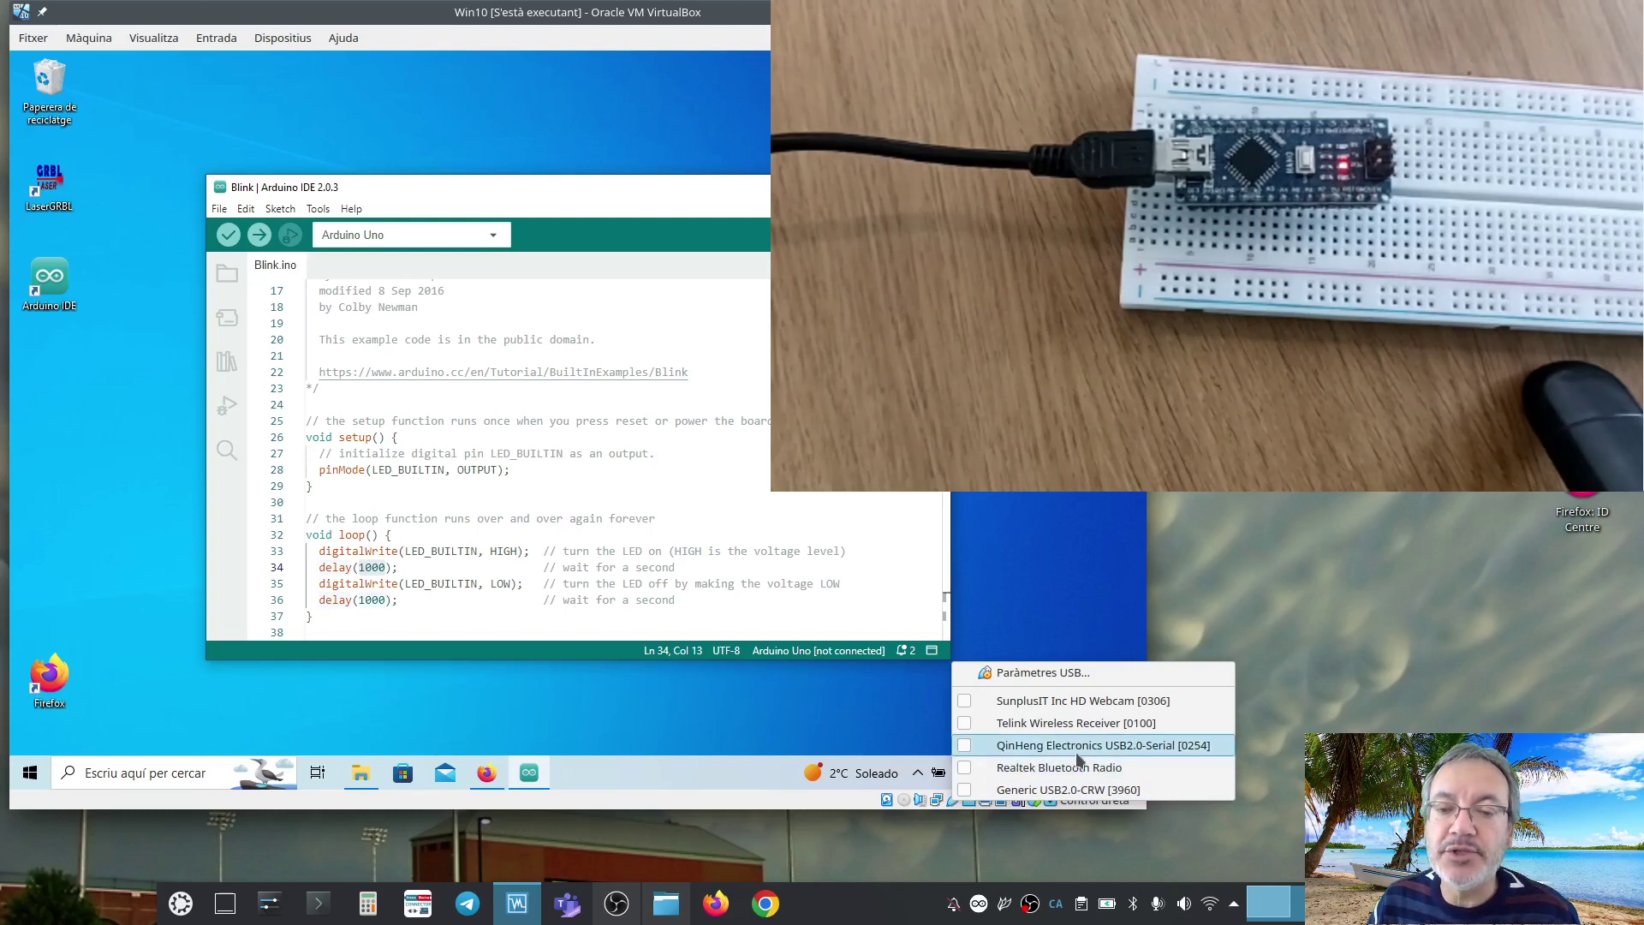
click(966, 750)
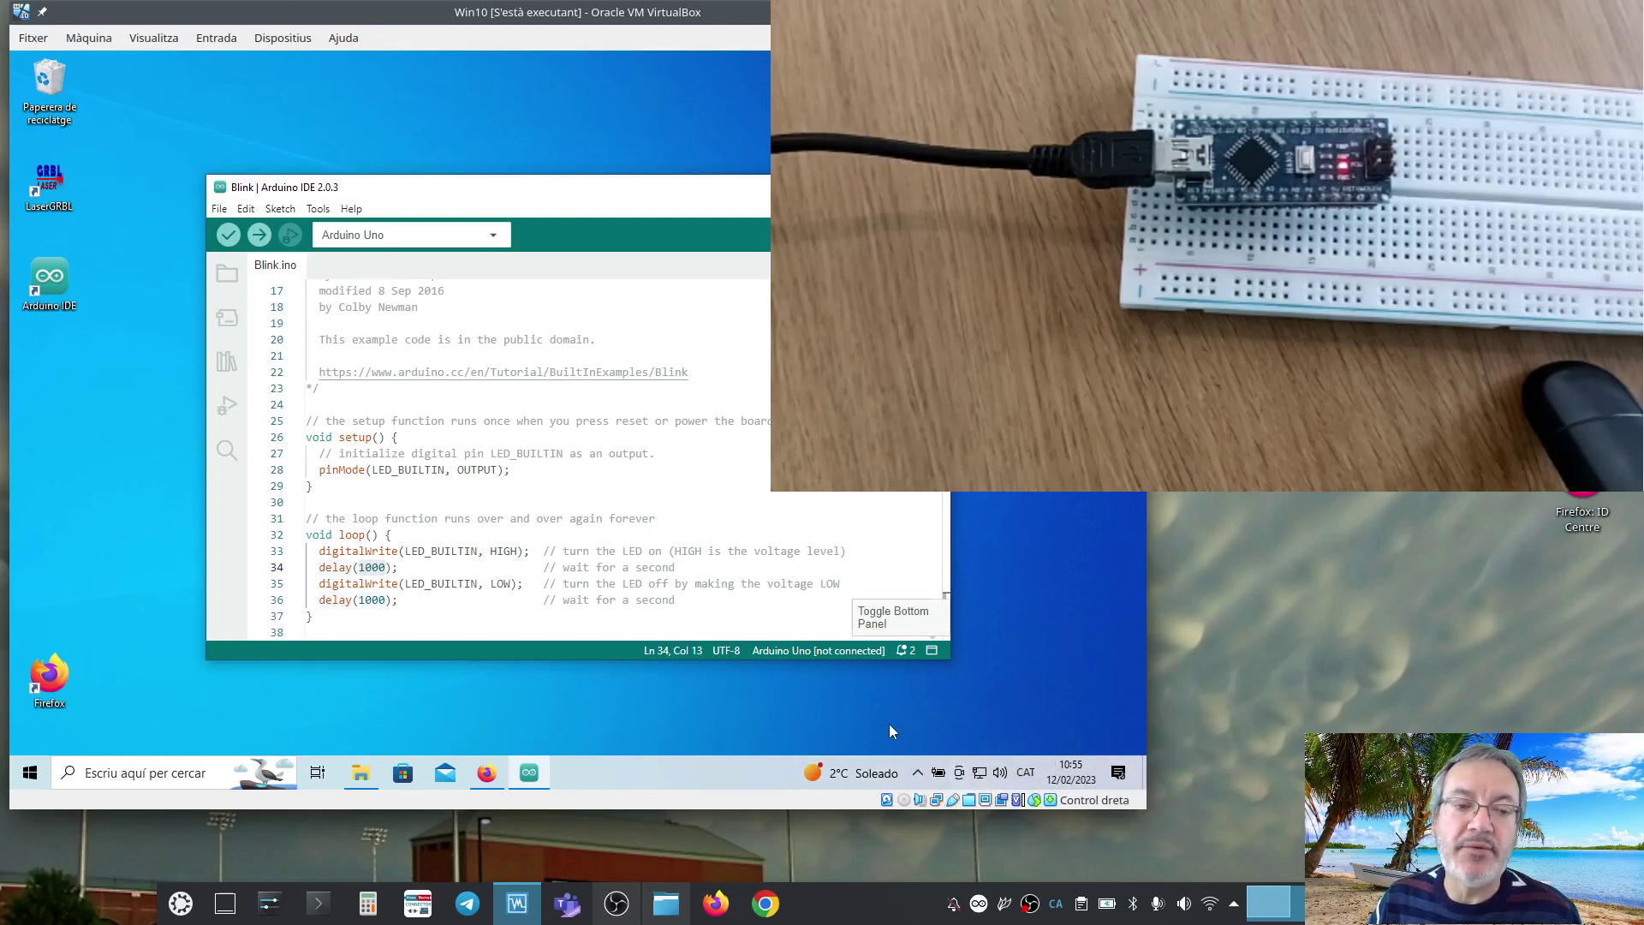
Step: Look up the COM port of the USB-SERIAL CH340 device in Windows Device Manager, then close that window
click(31, 770)
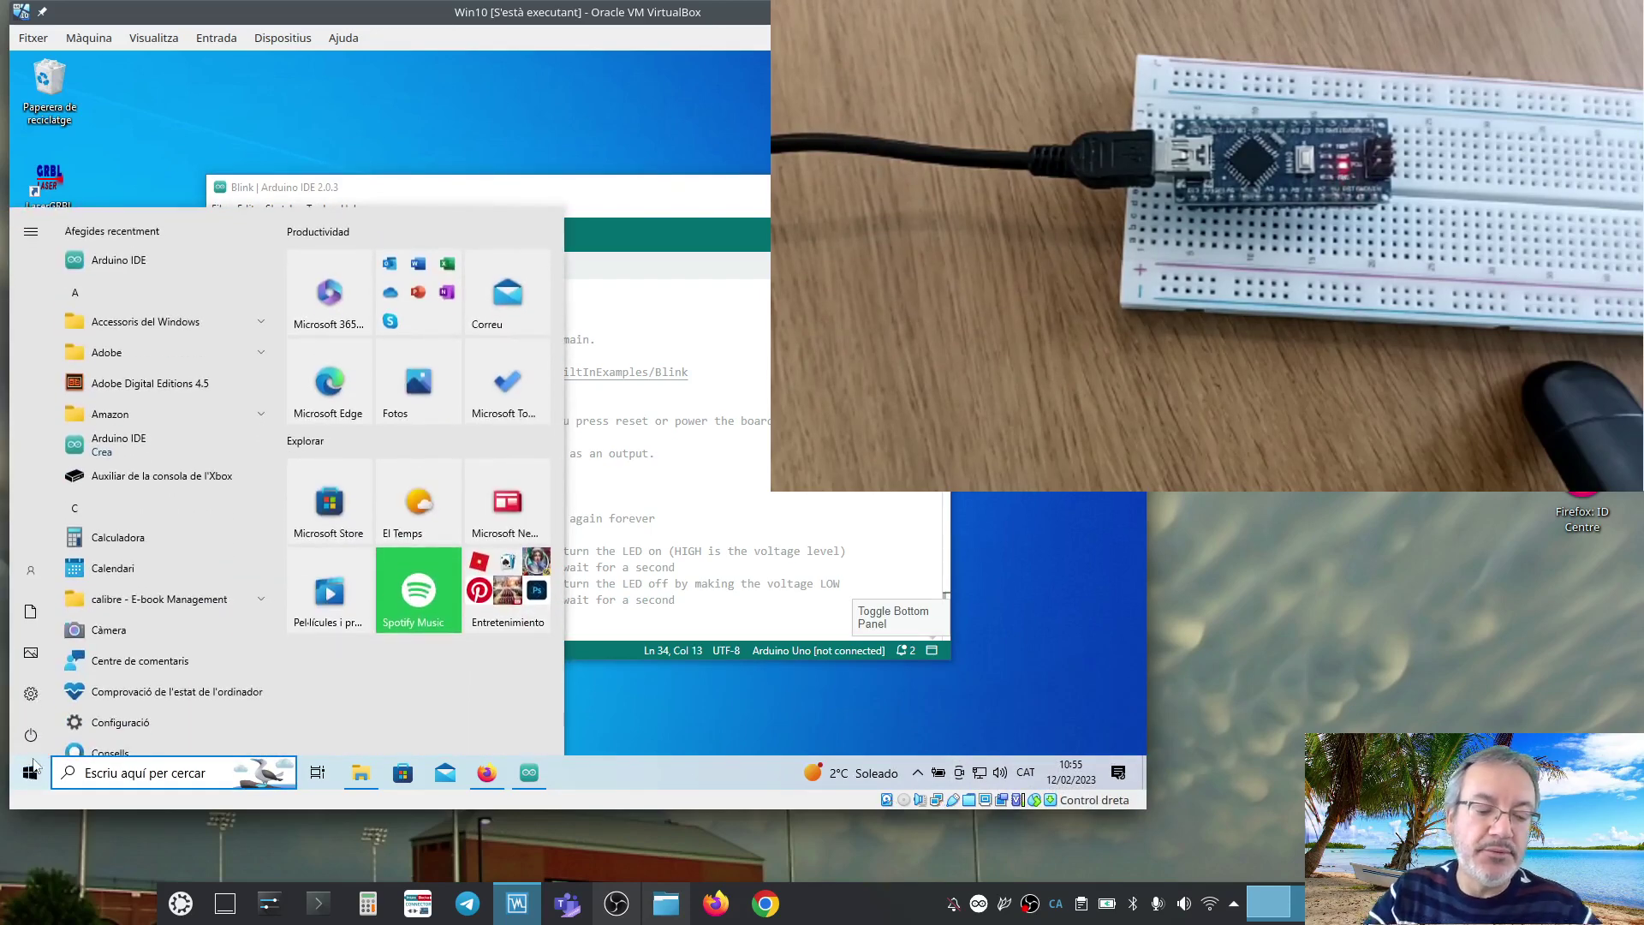
text(disp)
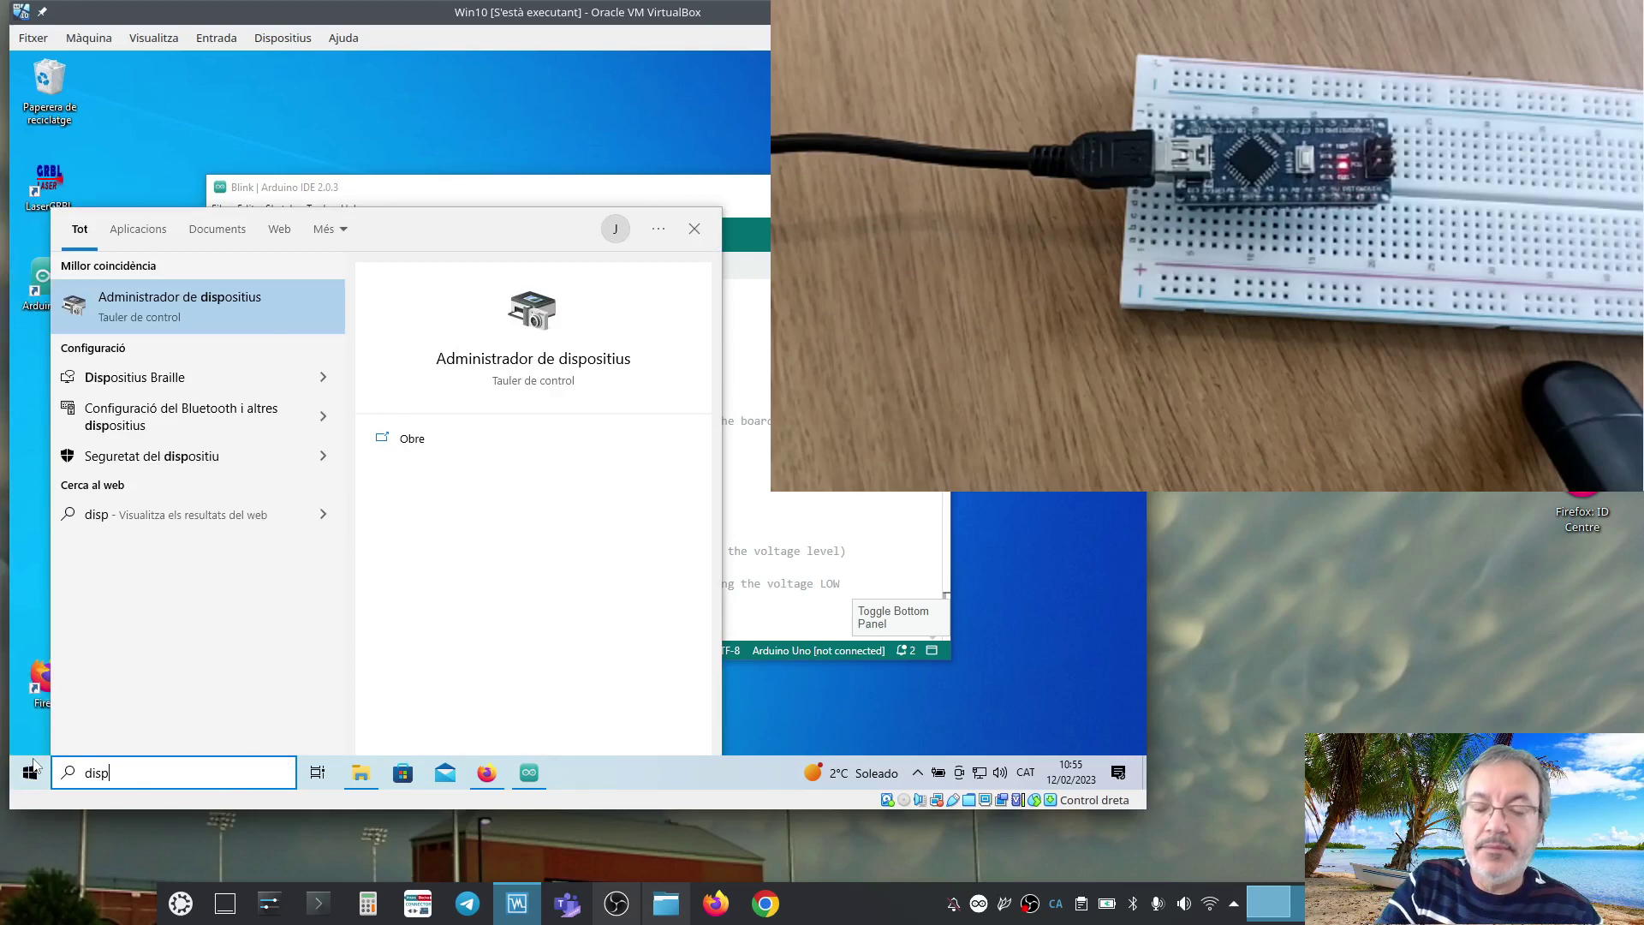
key(Return)
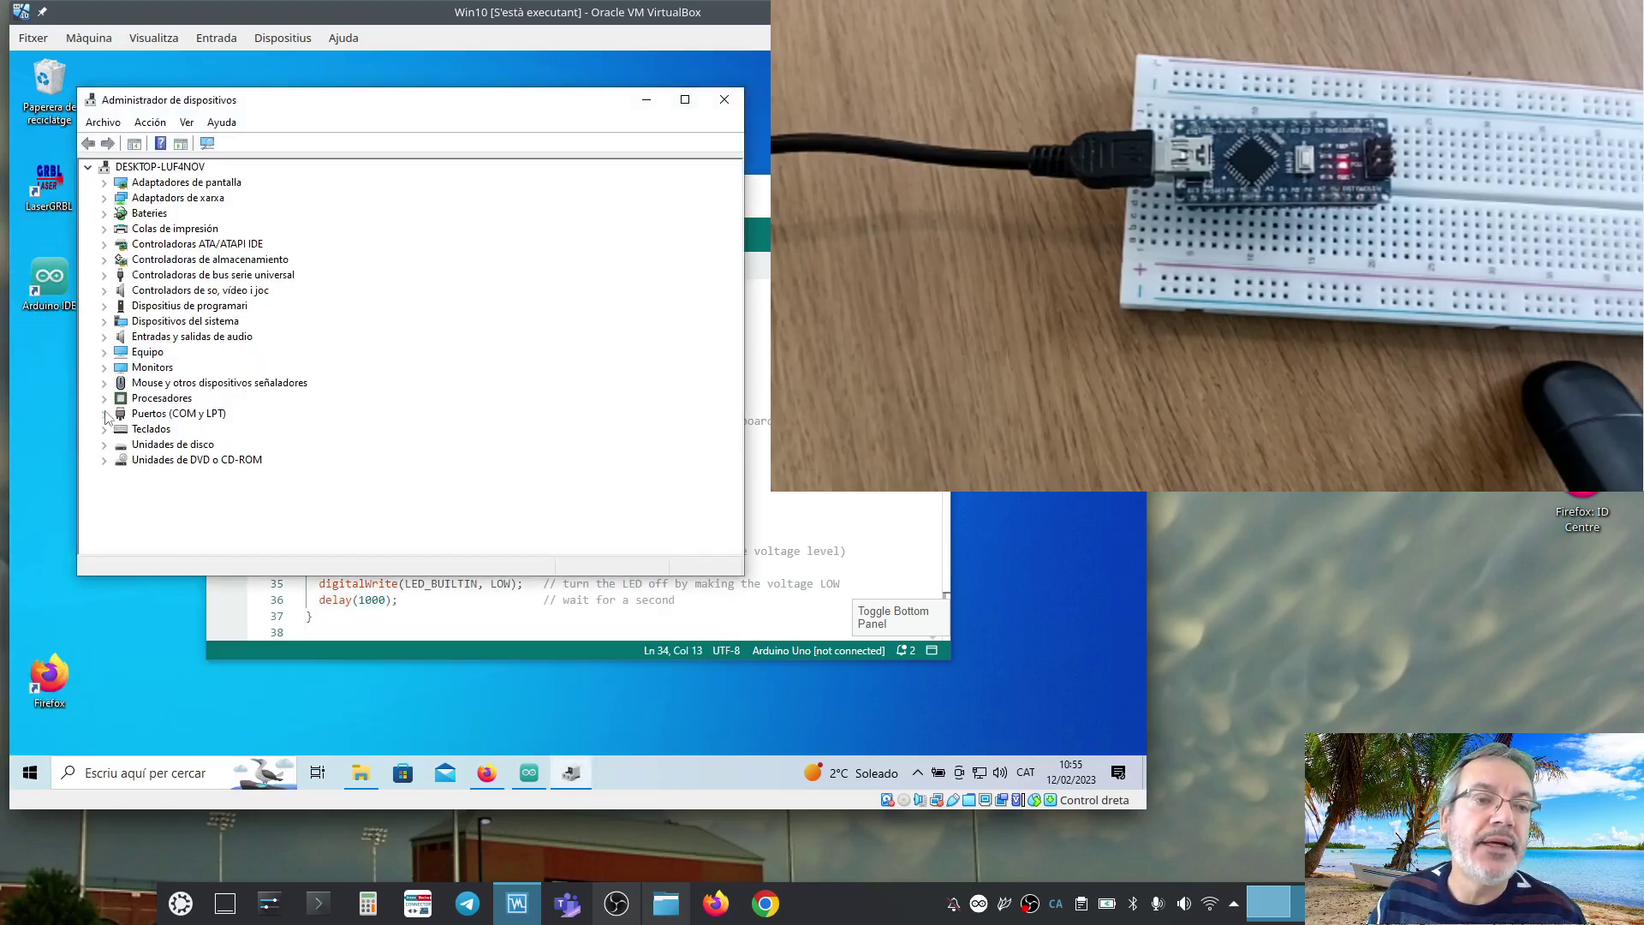
click(104, 413)
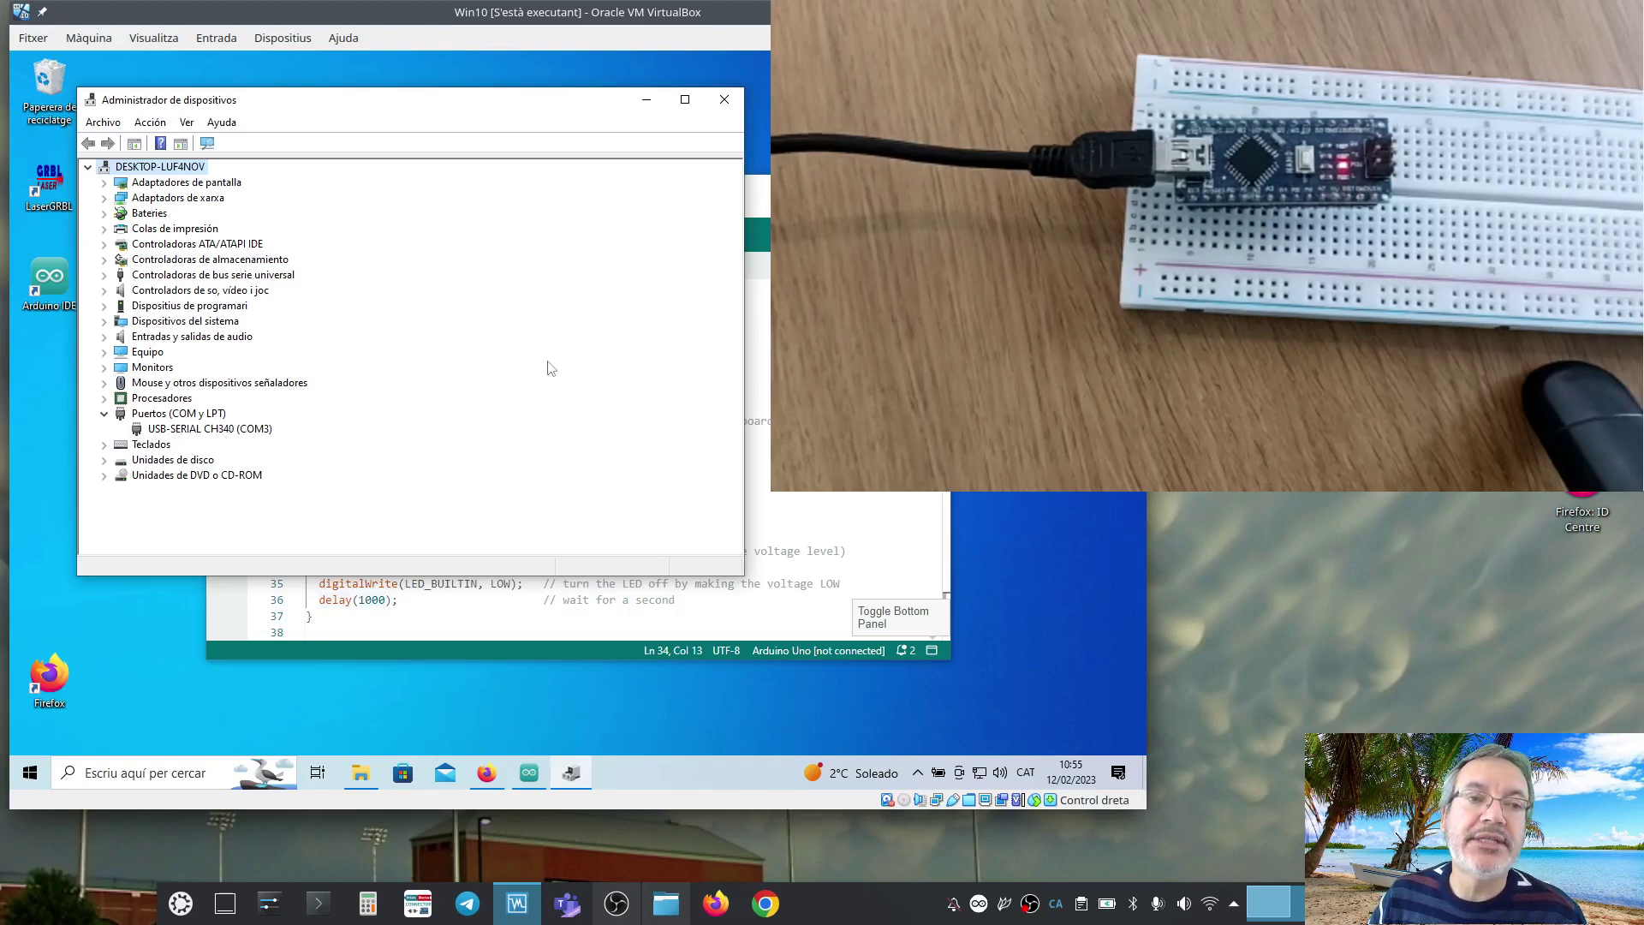
drag(499, 110, 638, 301)
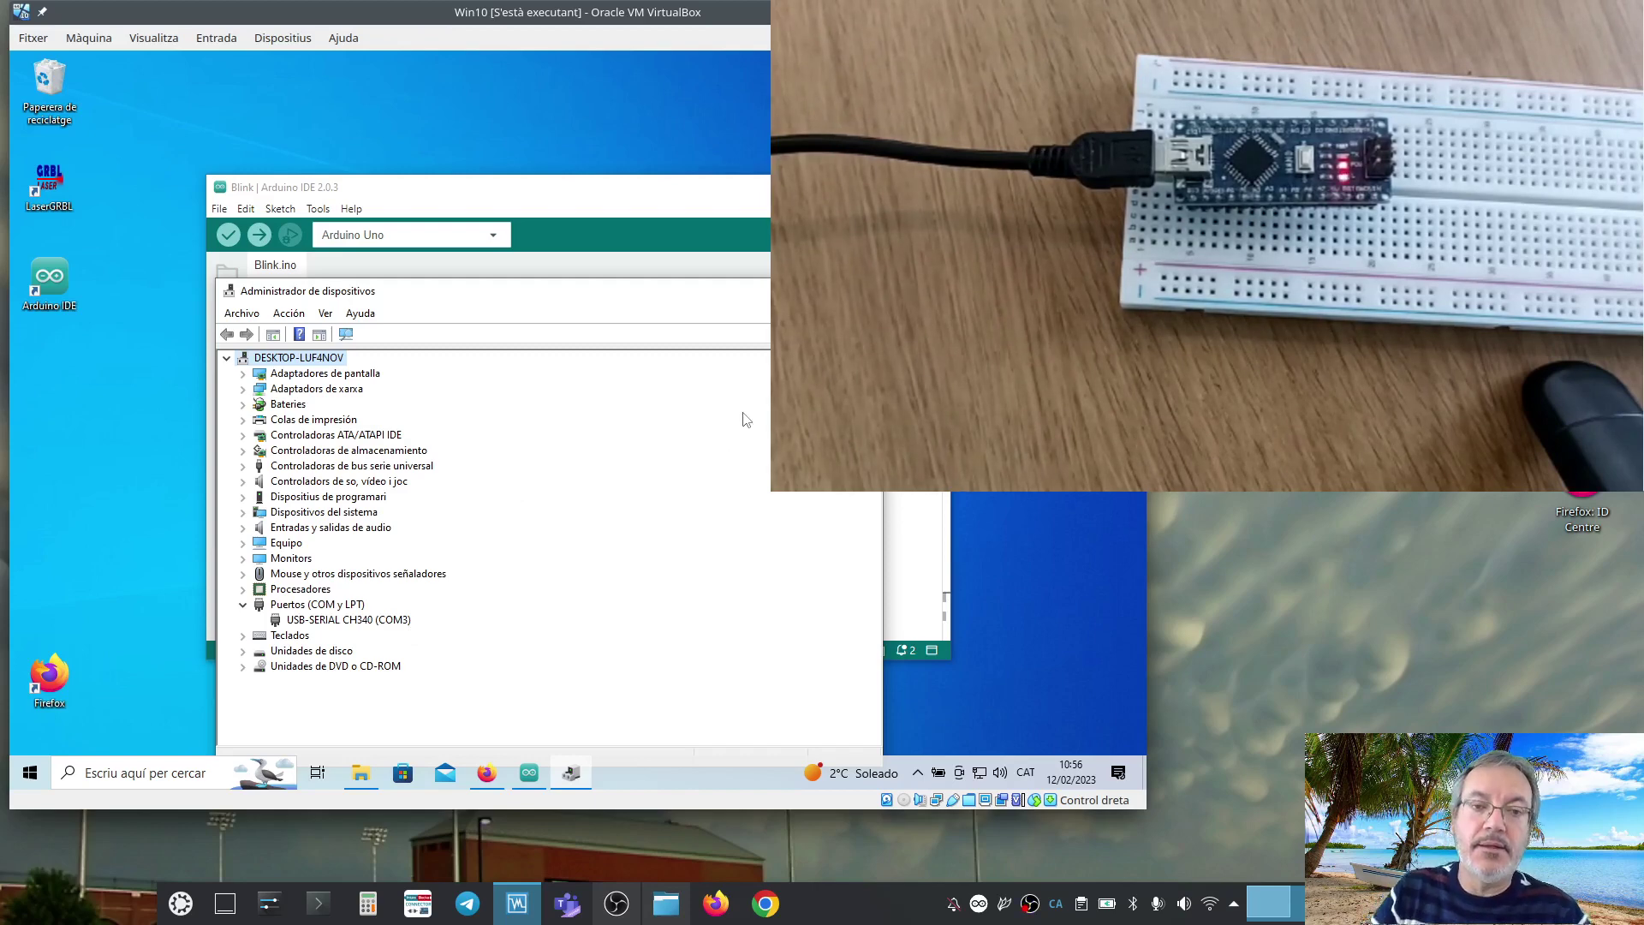
click(864, 292)
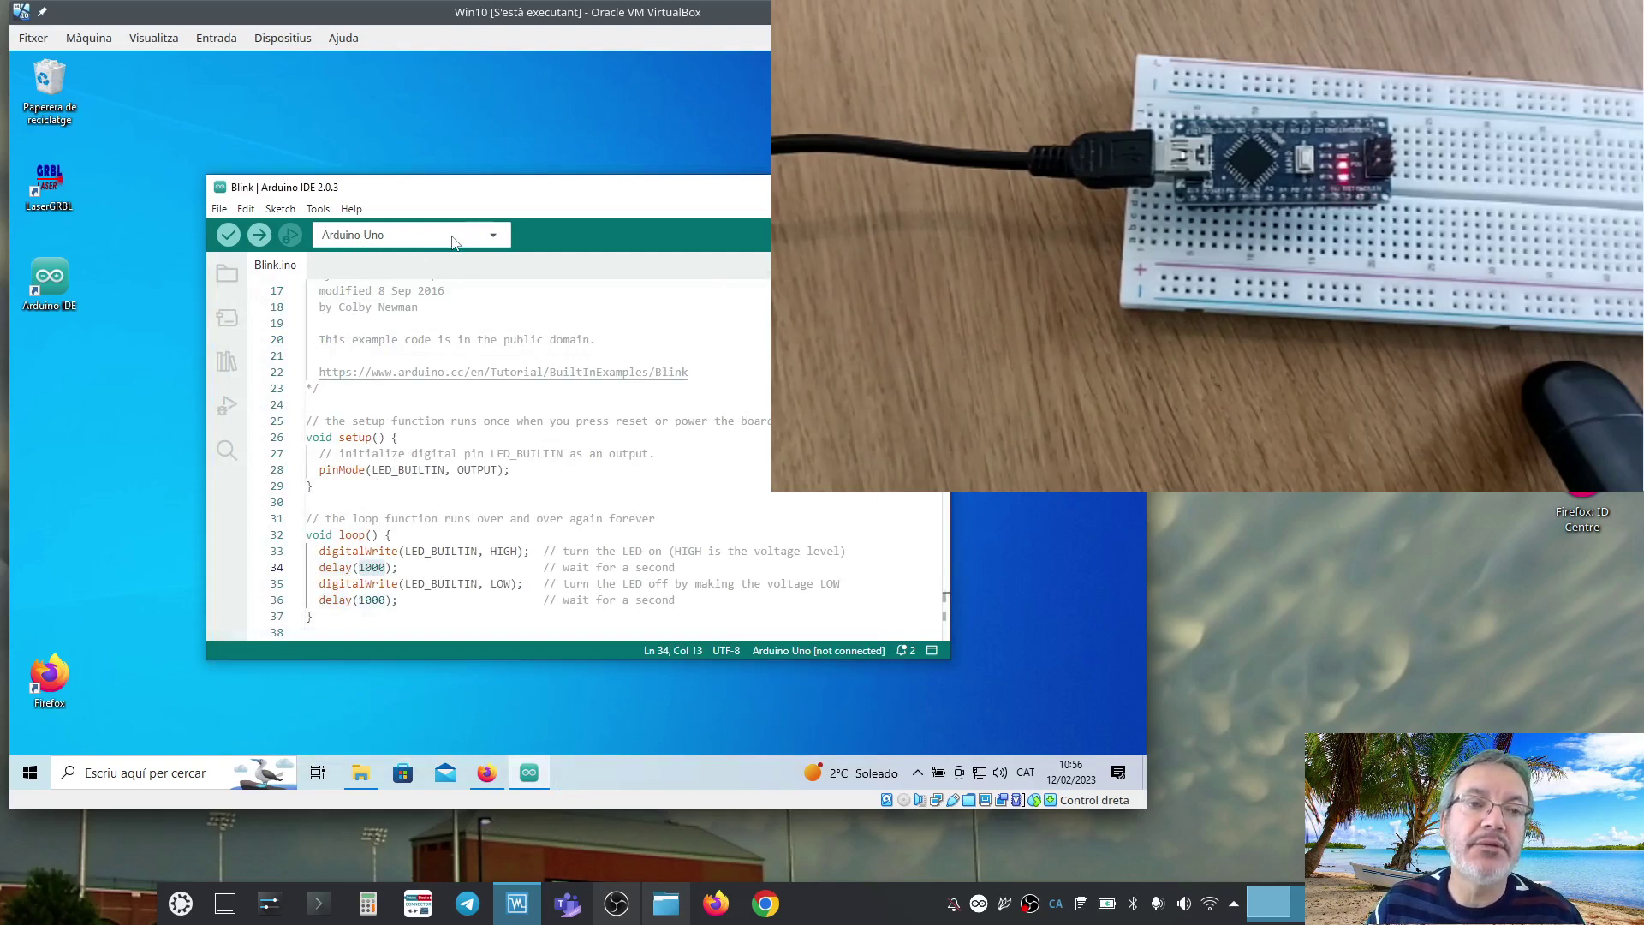
click(384, 236)
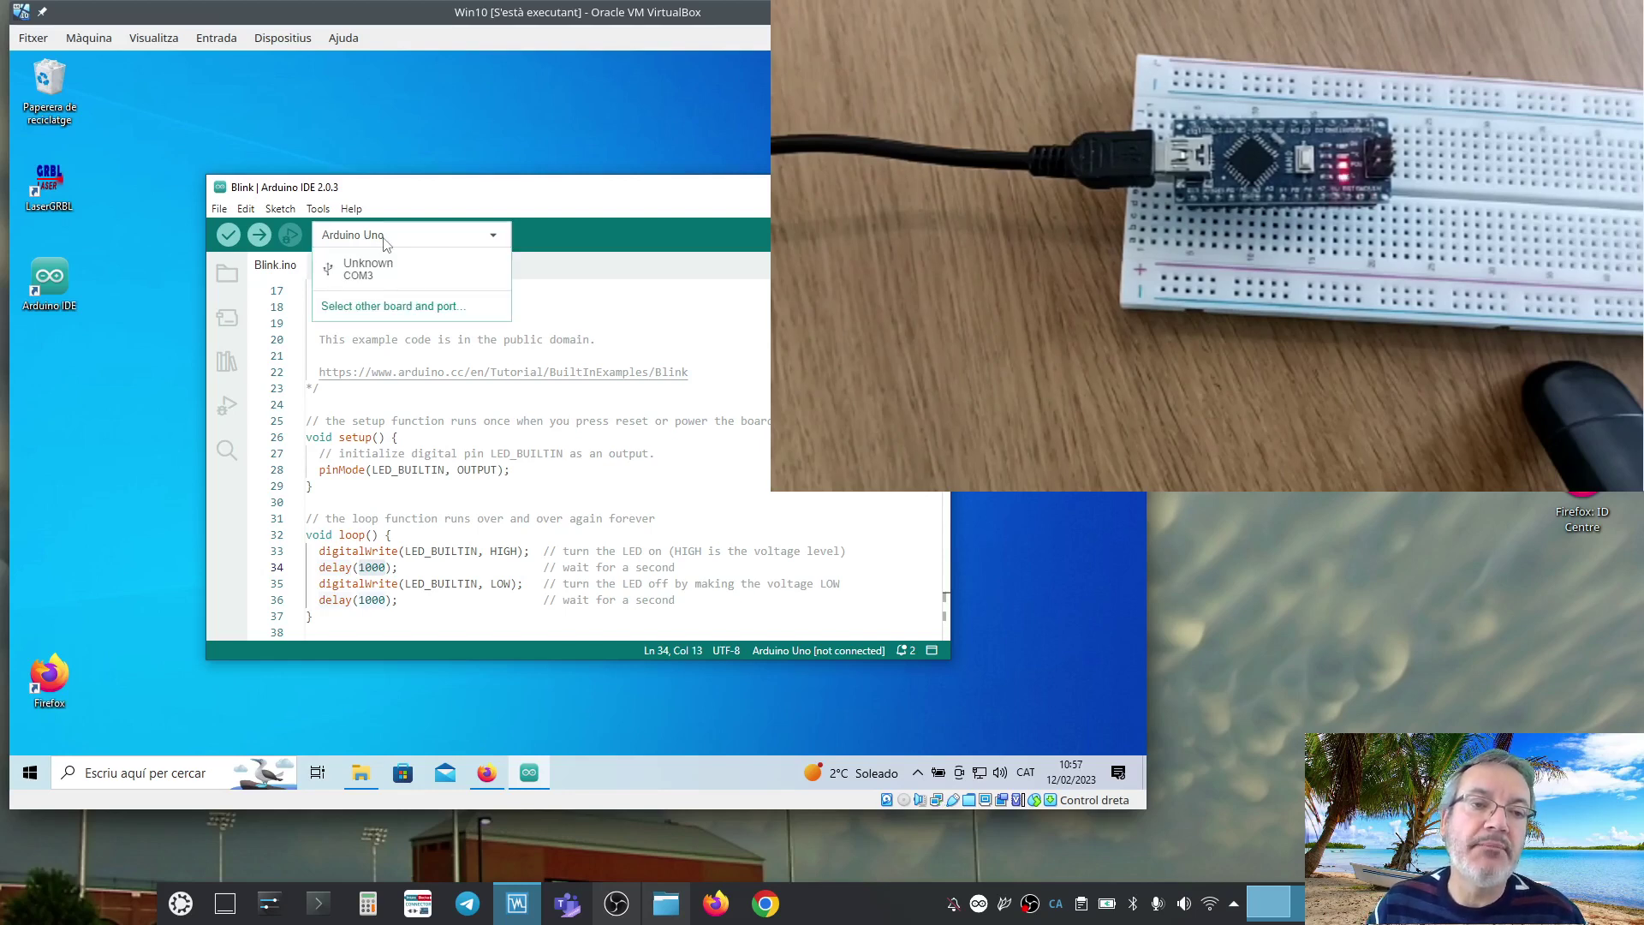
click(419, 307)
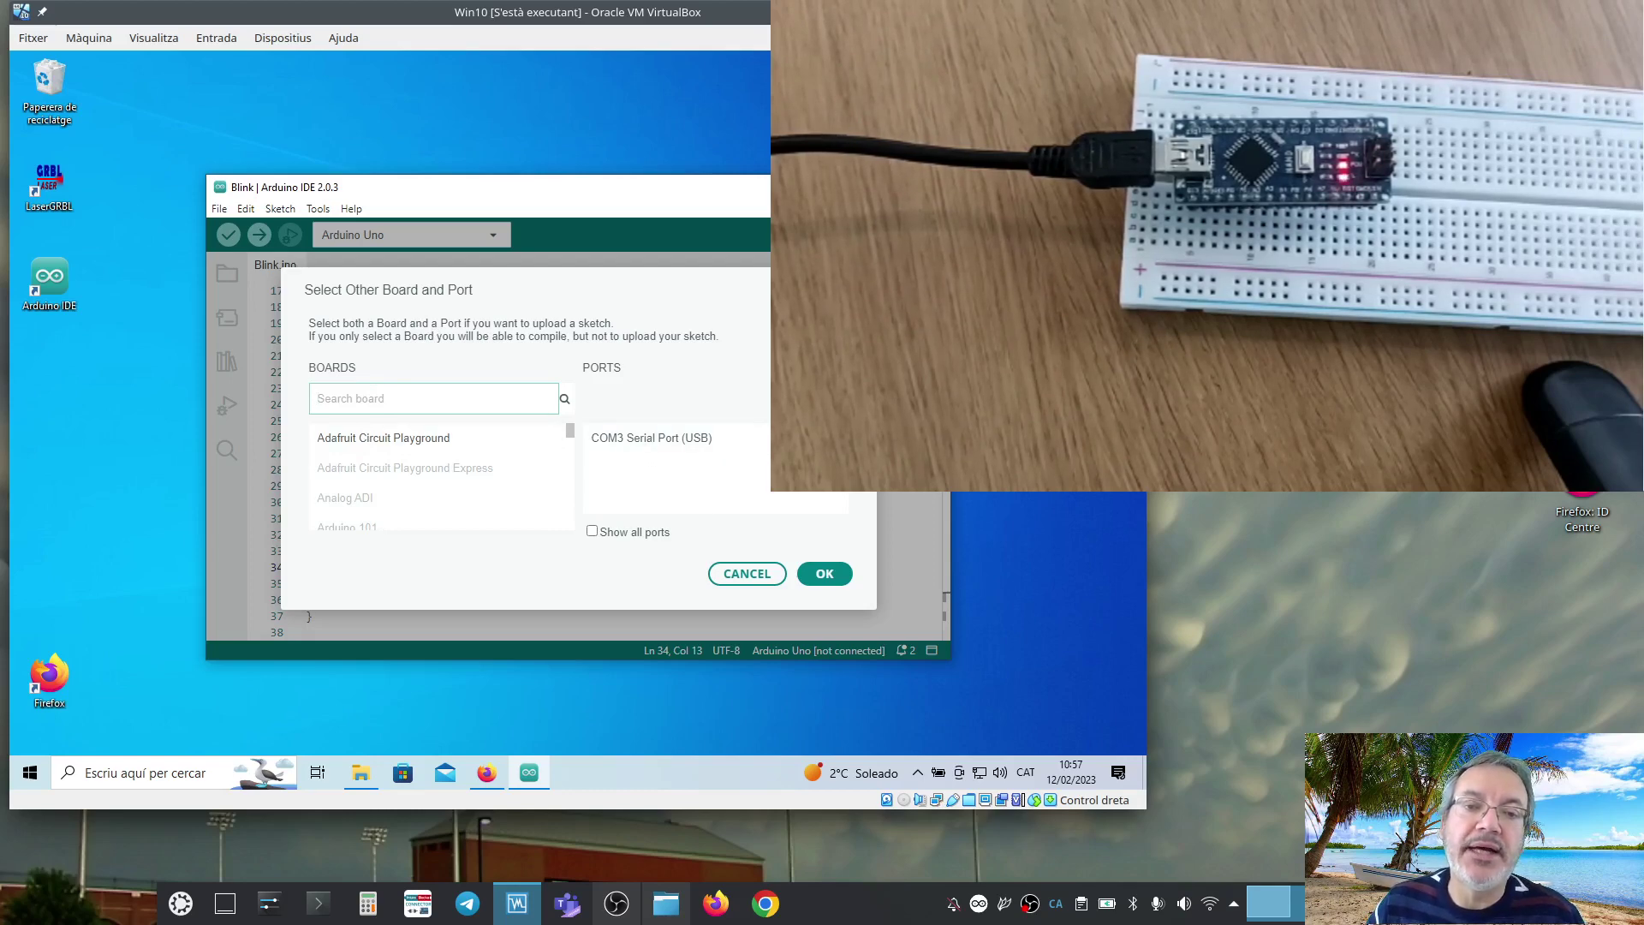
key(Escape)
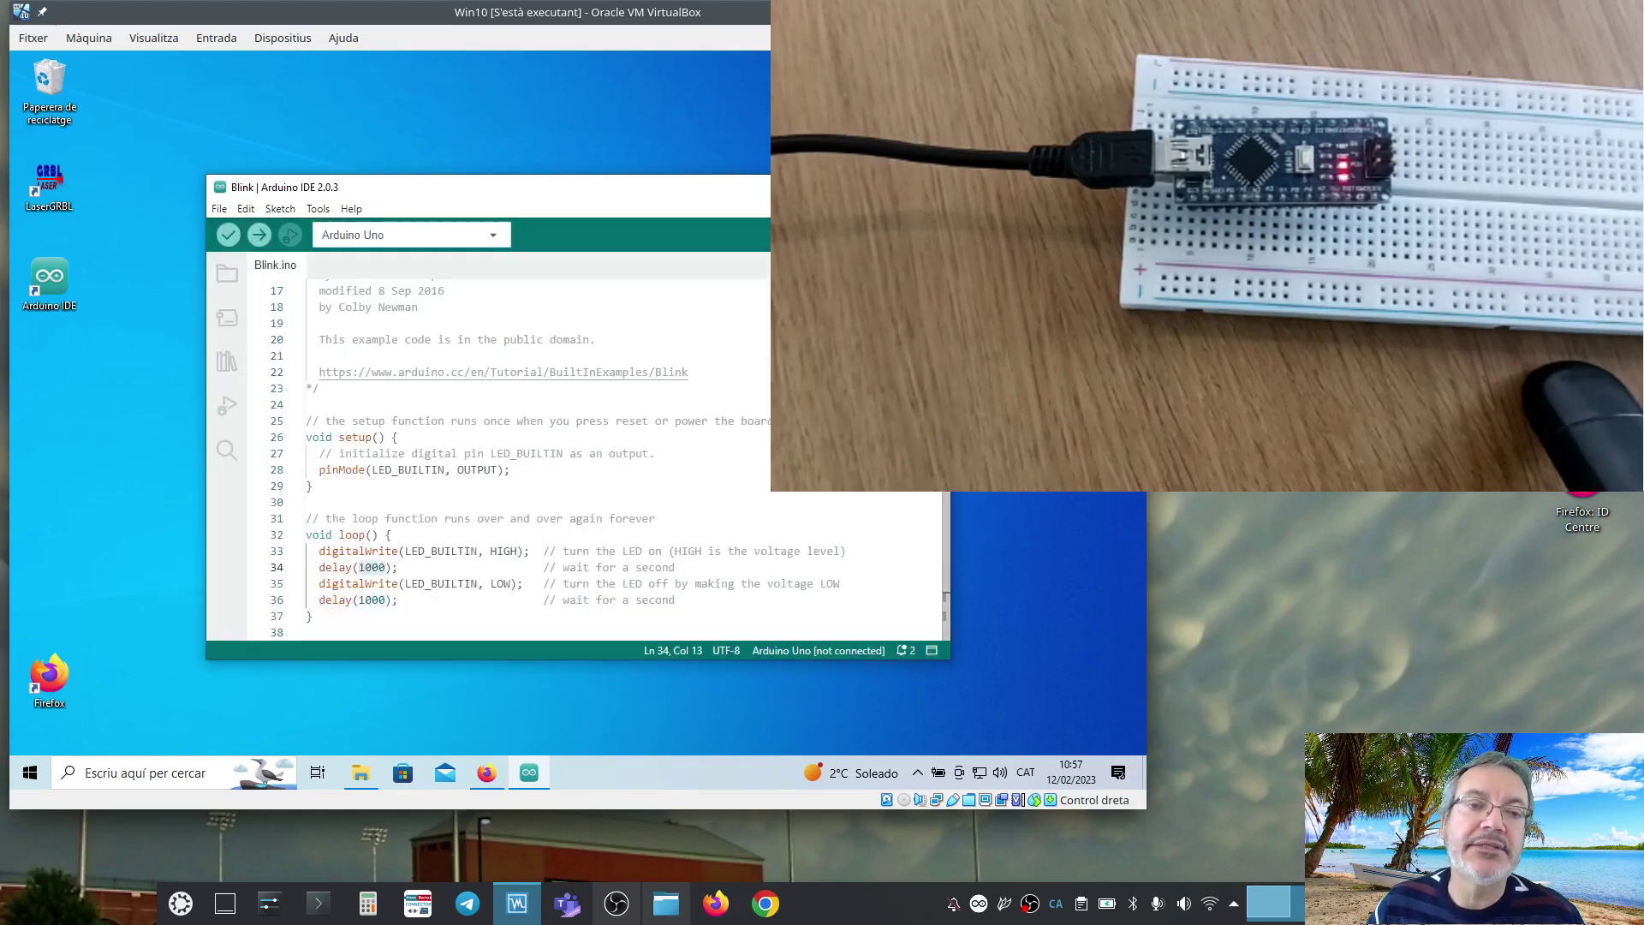
Step: Set the board to Arduino Nano from the Arduino AVR Boards and choose COM3 as its port
click(318, 210)
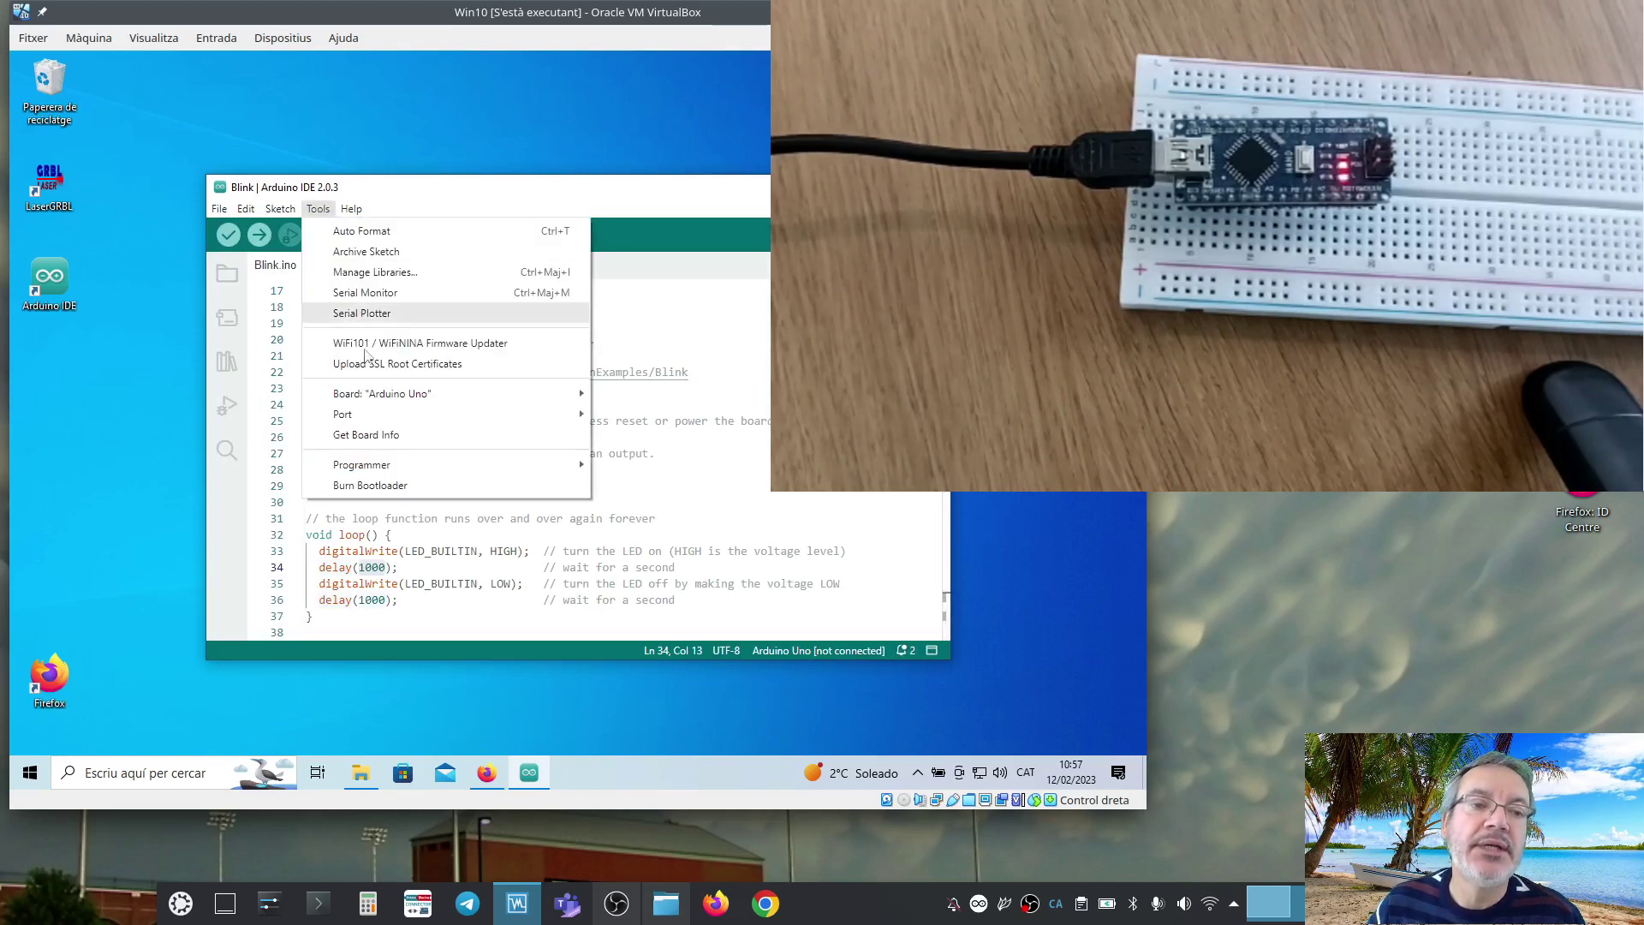
mouse_move(375, 396)
mouse_move(683, 432)
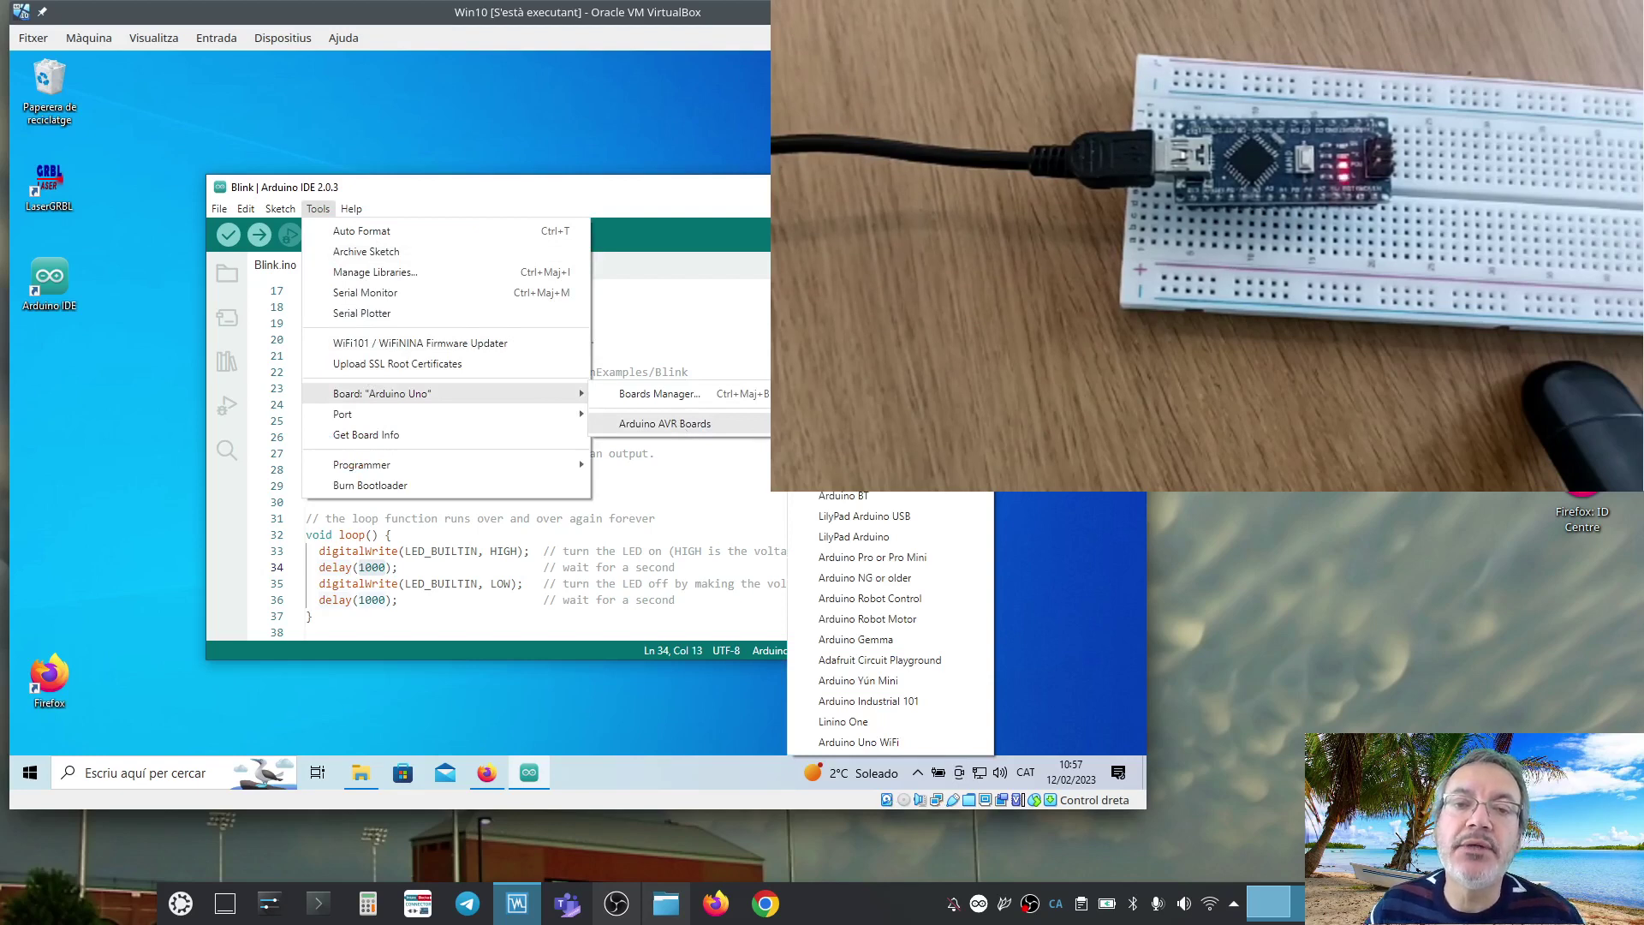
click(856, 289)
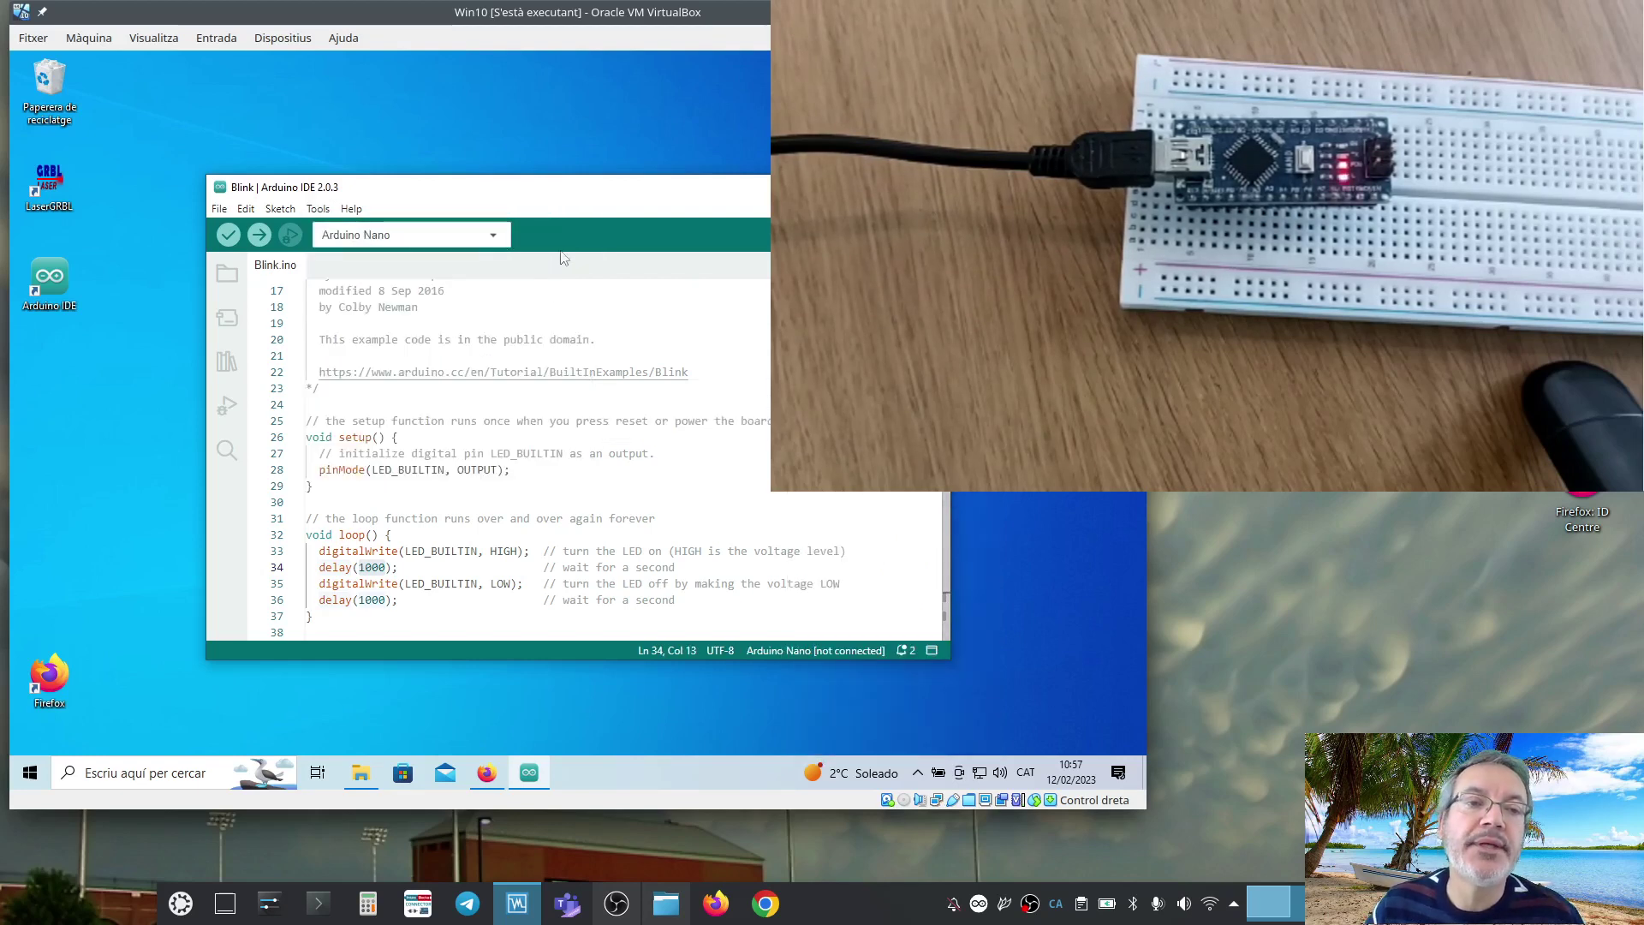
click(325, 212)
mouse_move(365, 418)
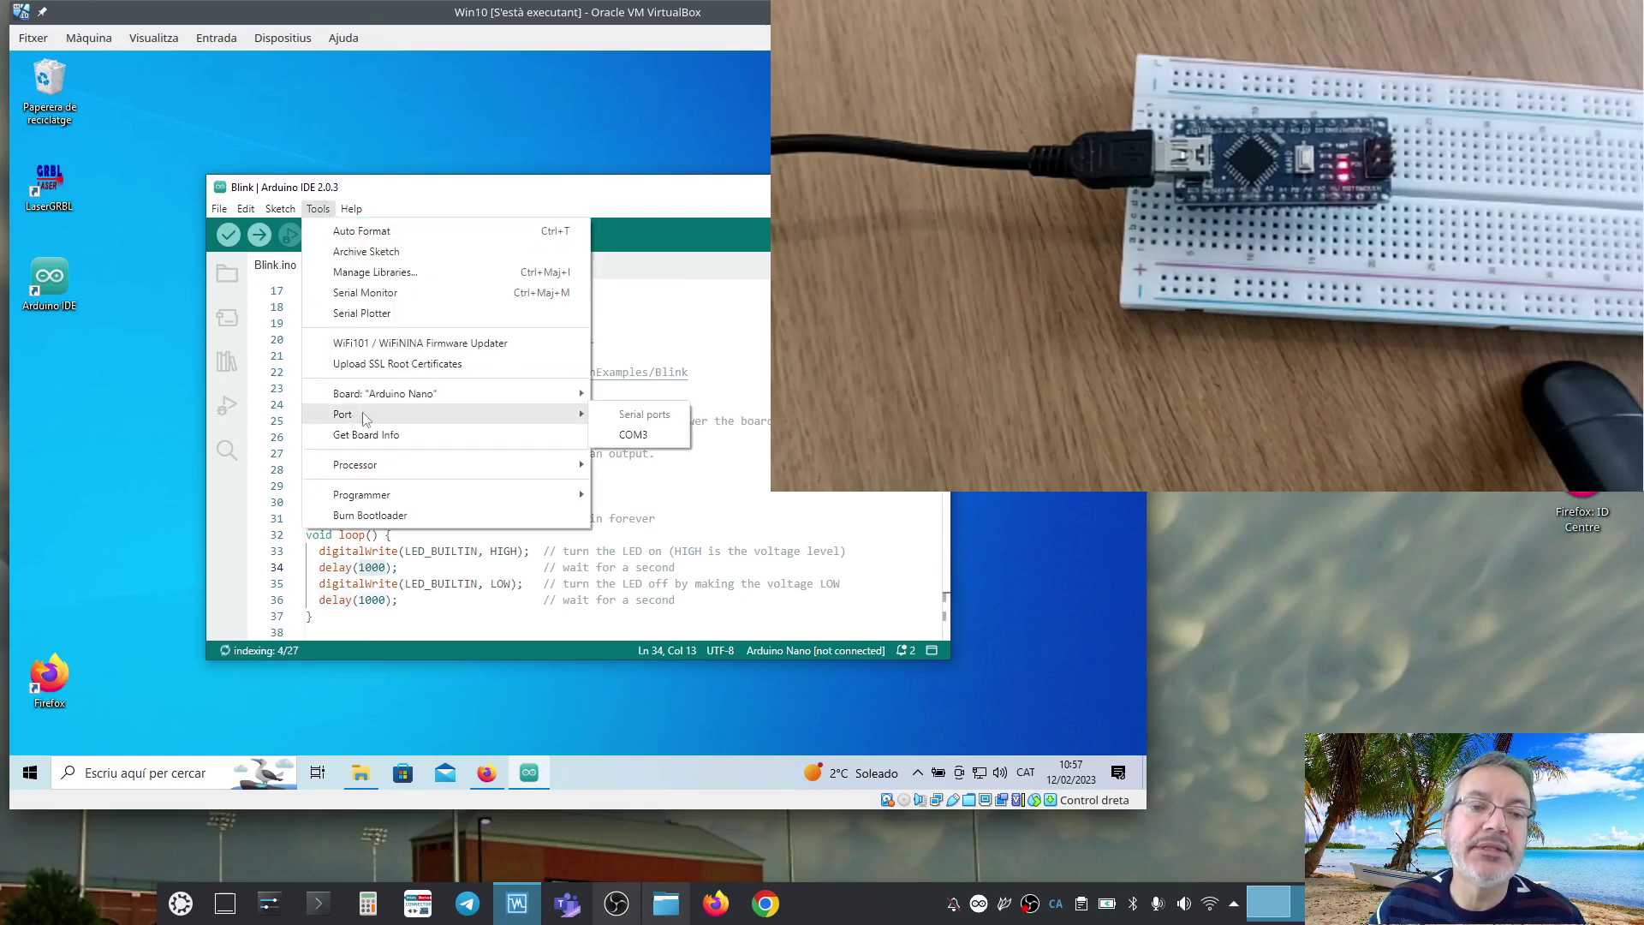
click(634, 434)
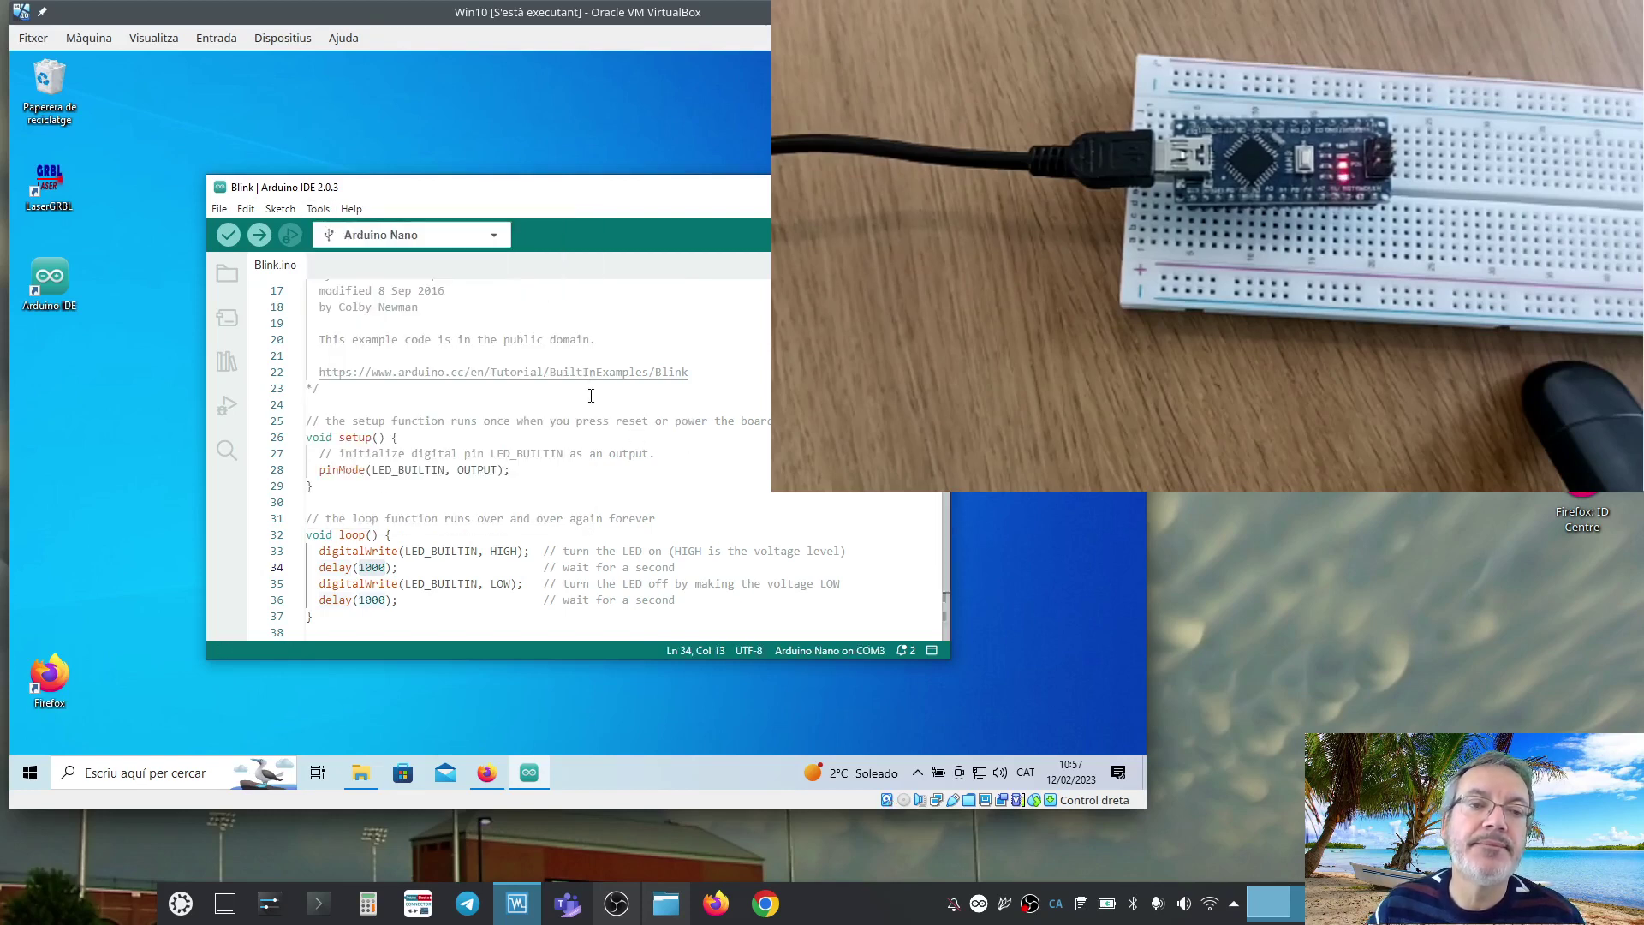
Step: Set the Arduino Nano's processor to ATmega328P instead of the old bootloader variant
click(319, 211)
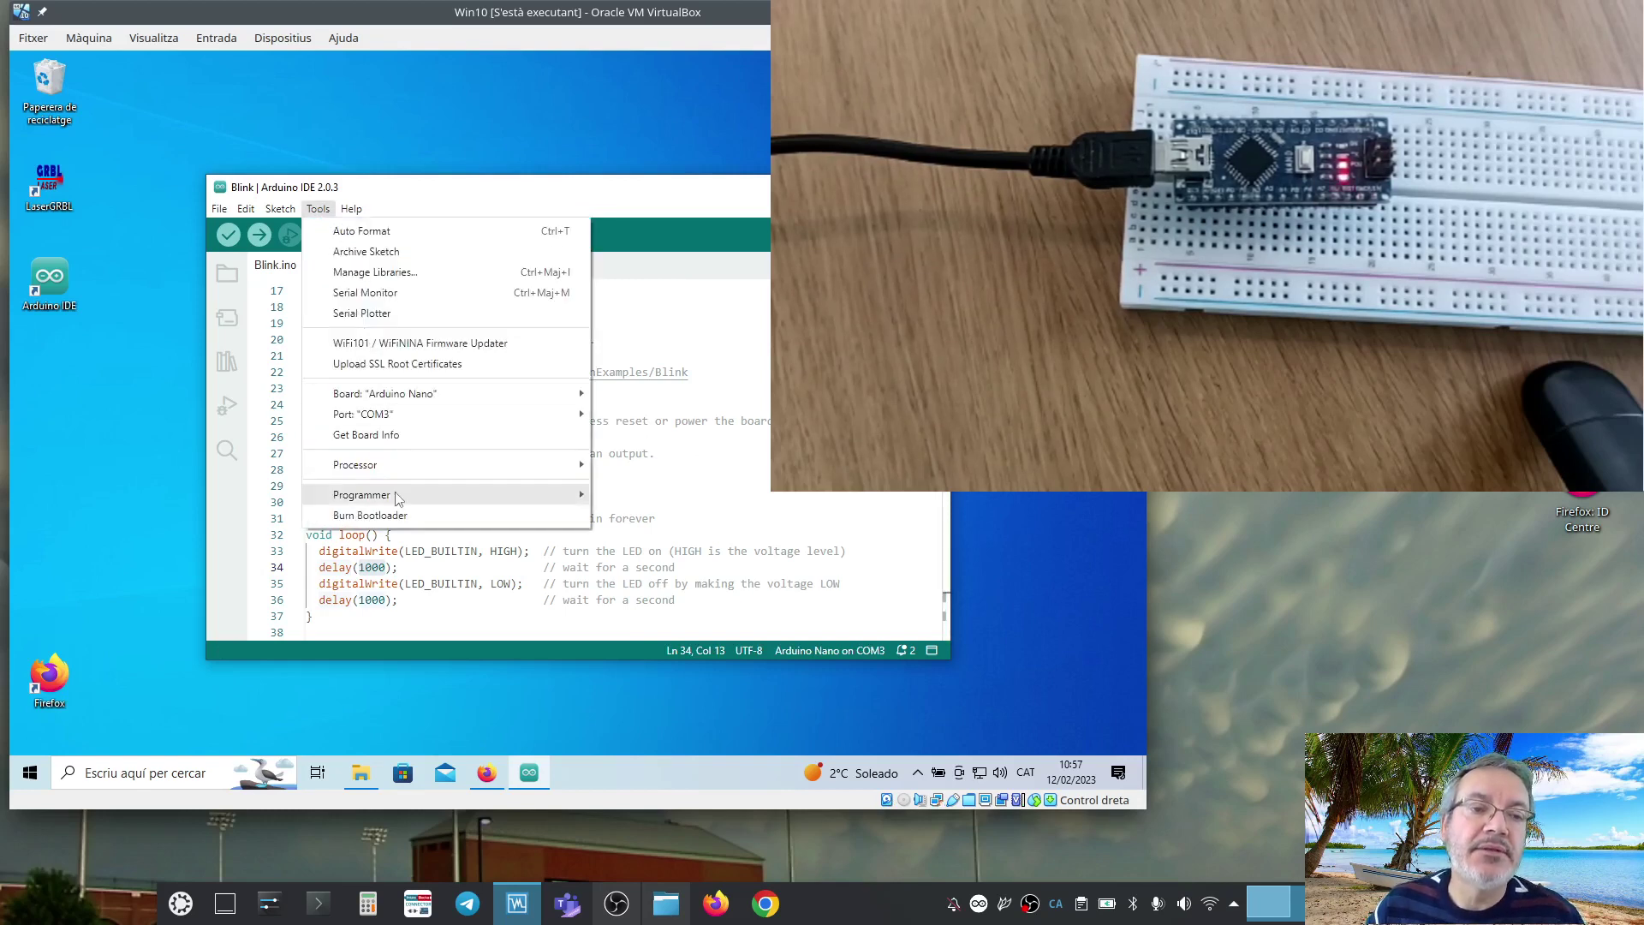
mouse_move(368, 467)
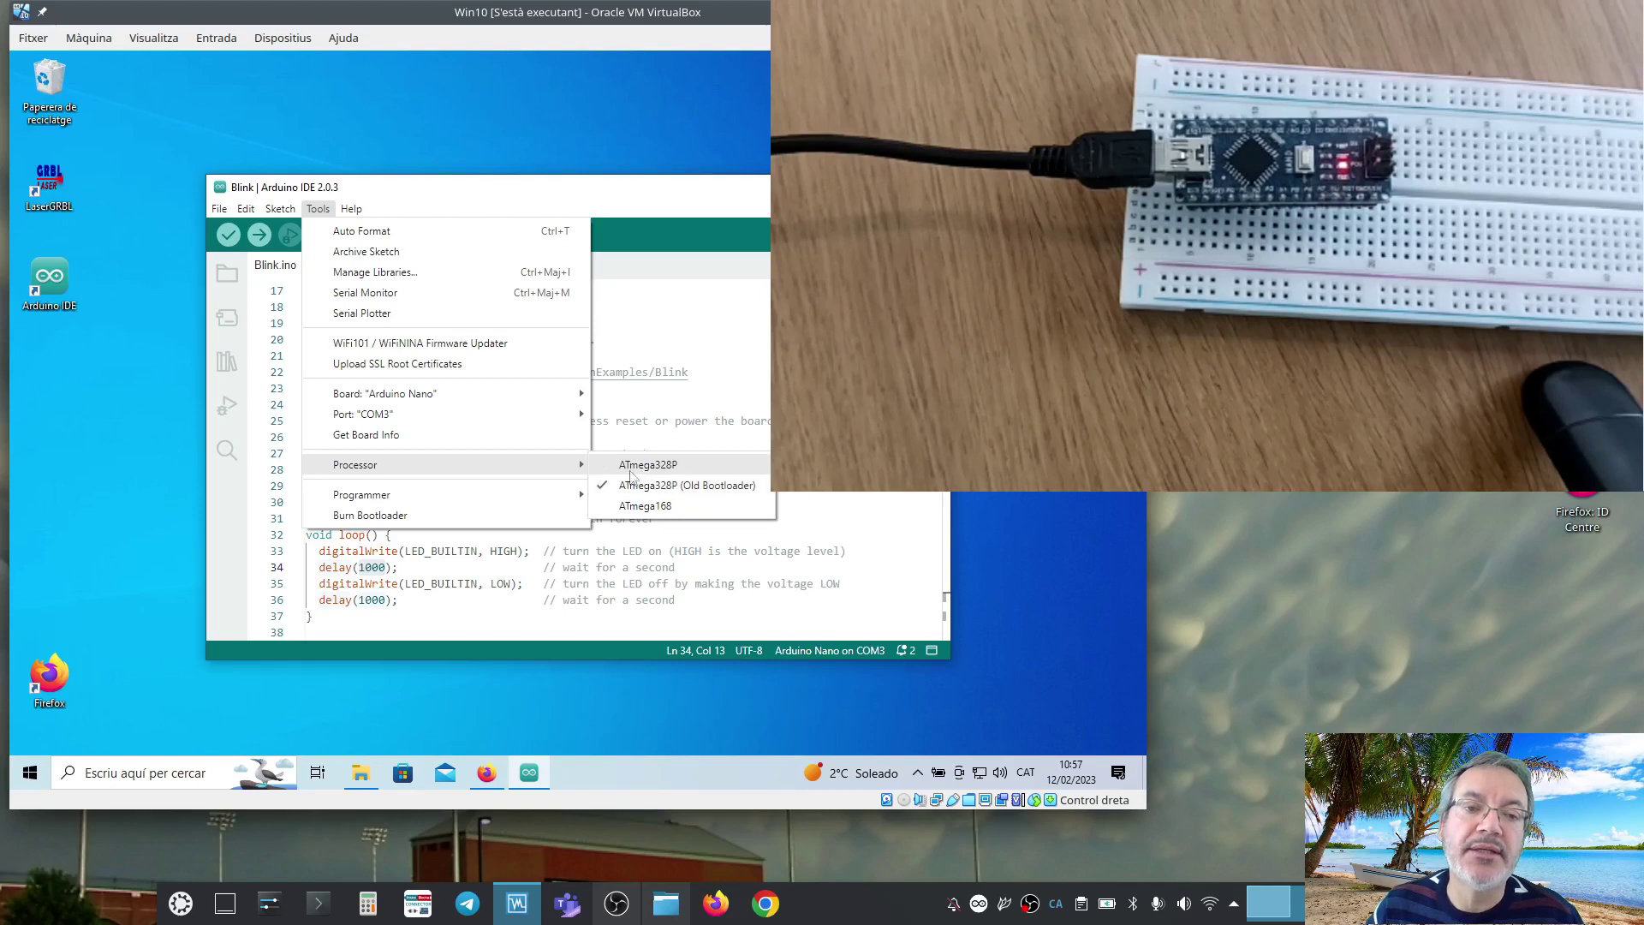
click(694, 467)
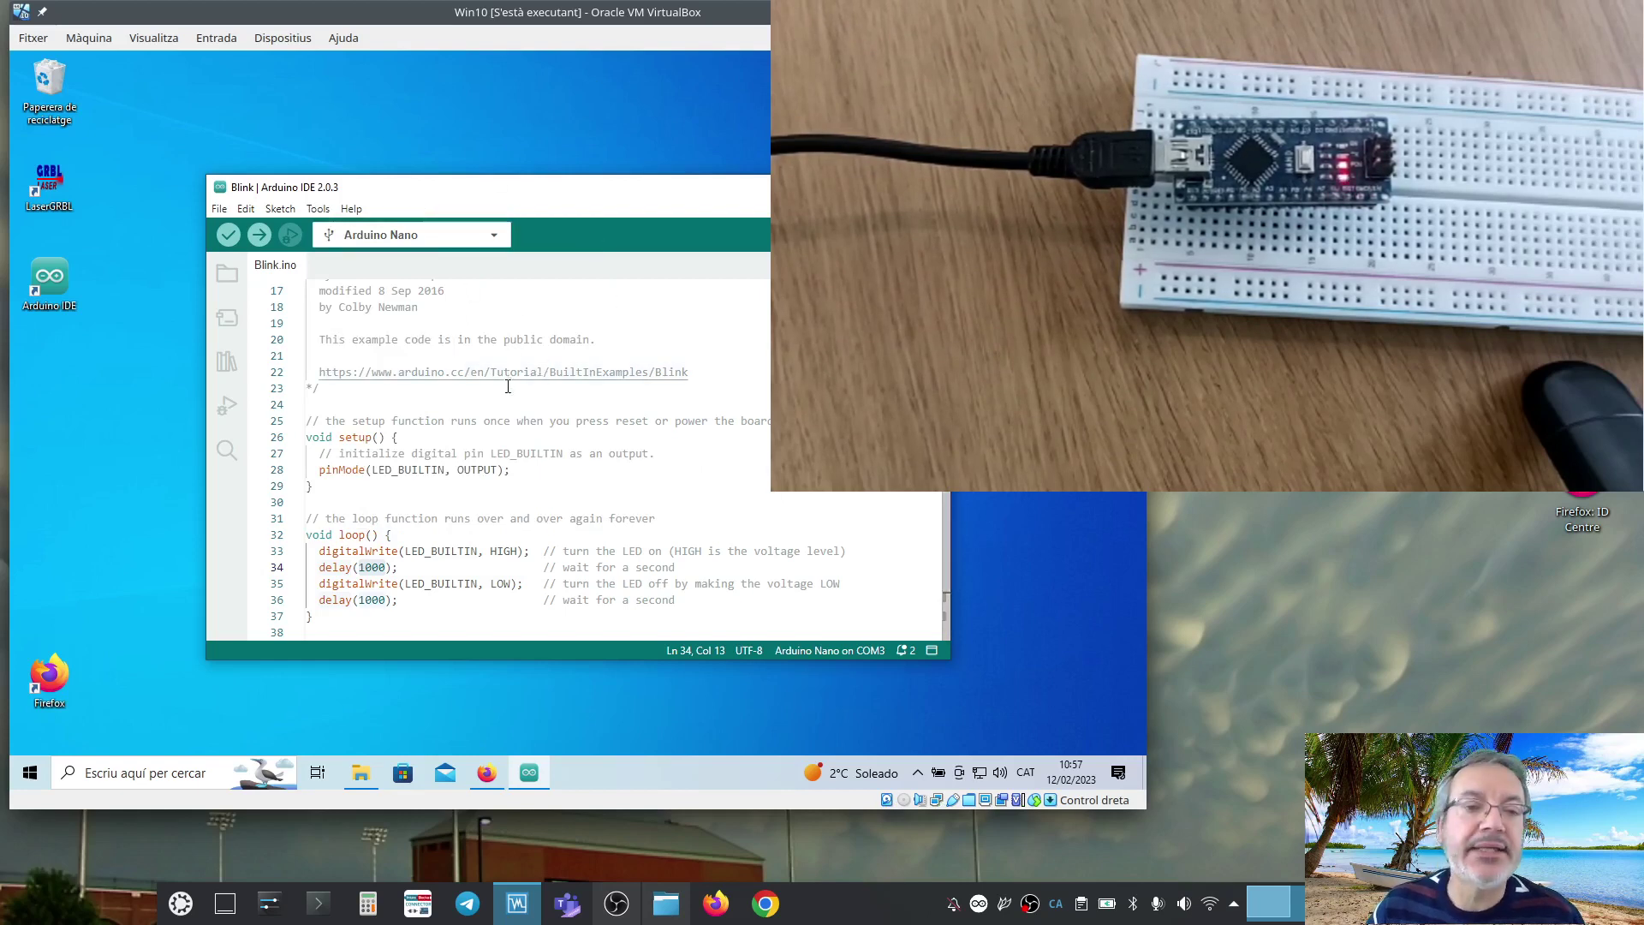
Step: Shorten both delays in the Blink sketch's loop function to 100 milliseconds
click(378, 567)
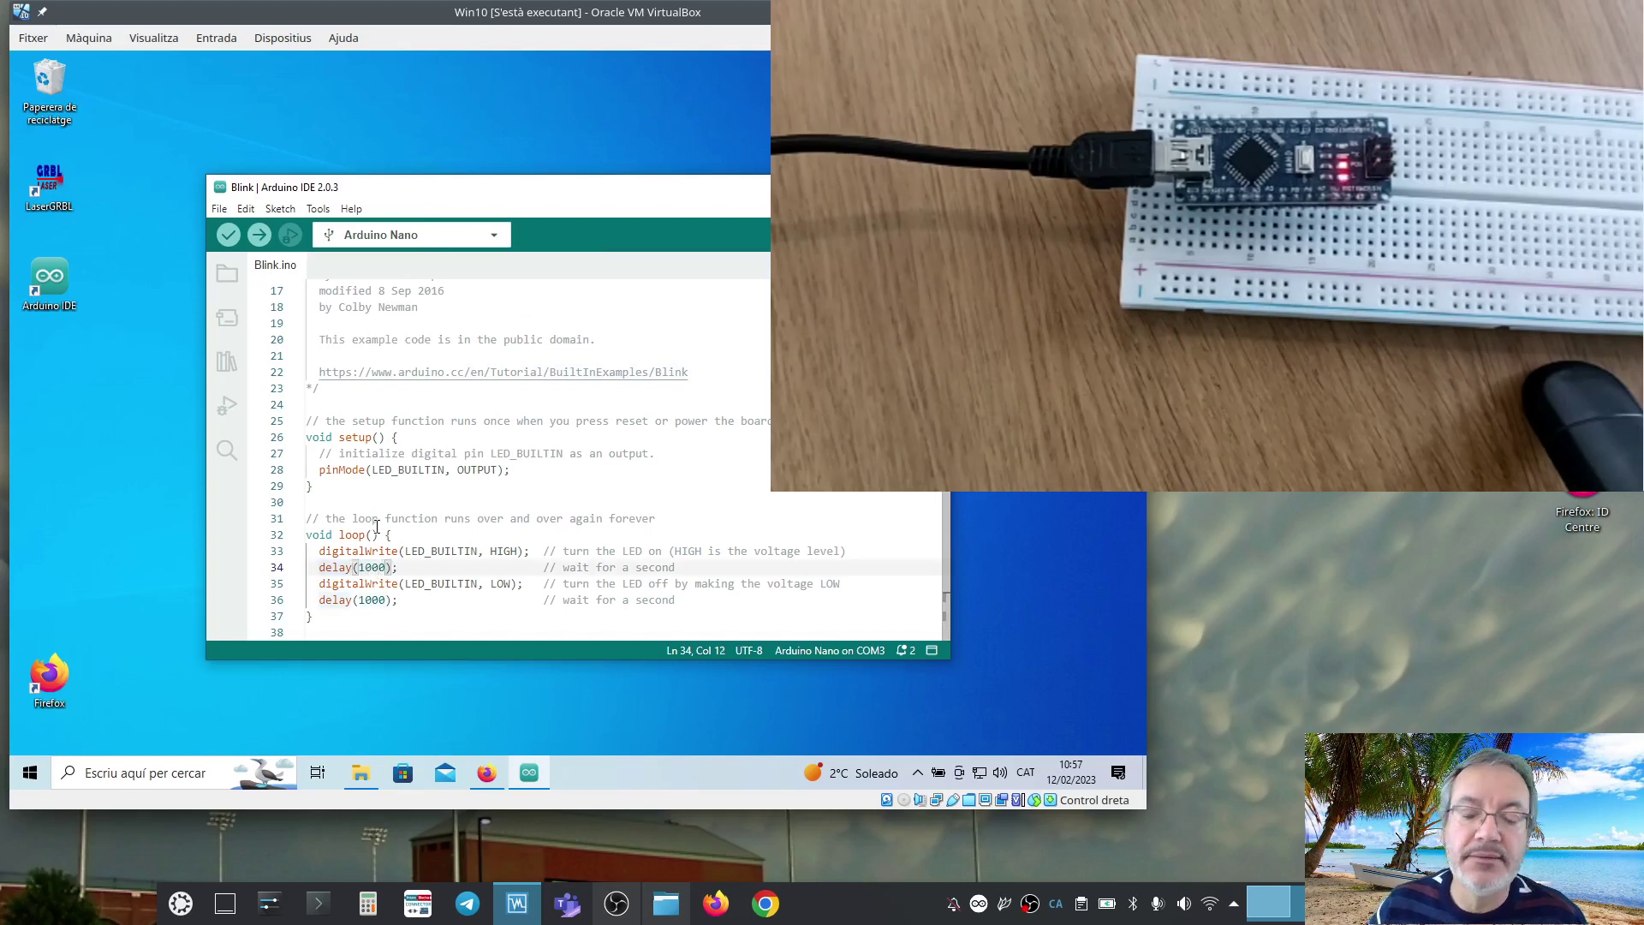
key(BackSpace)
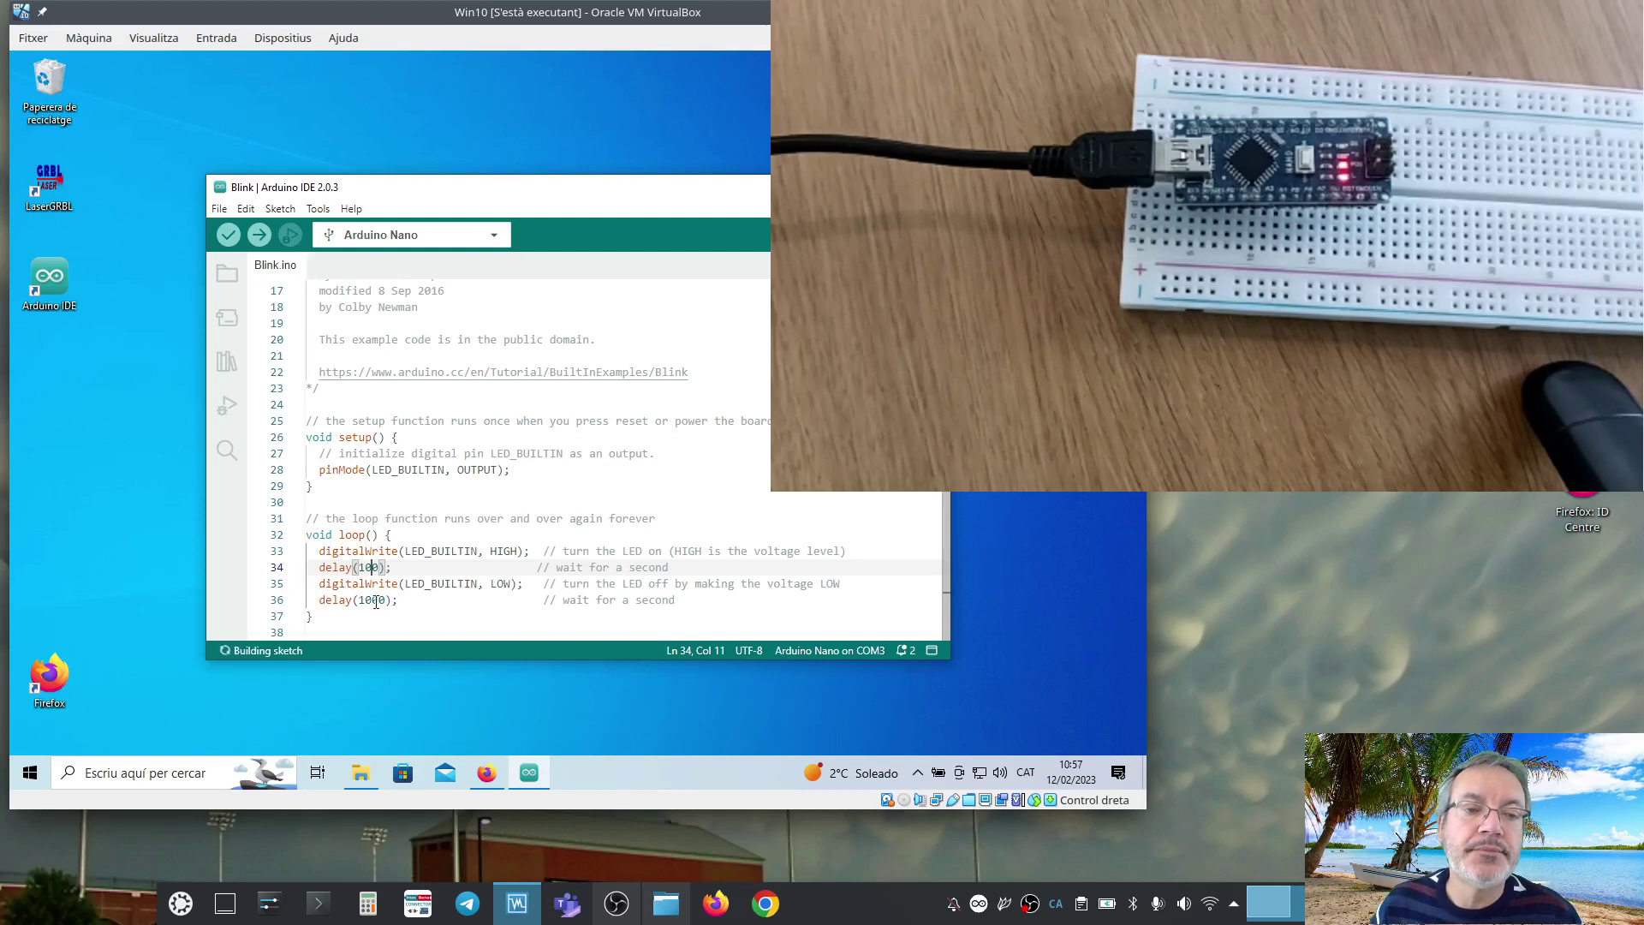
click(380, 599)
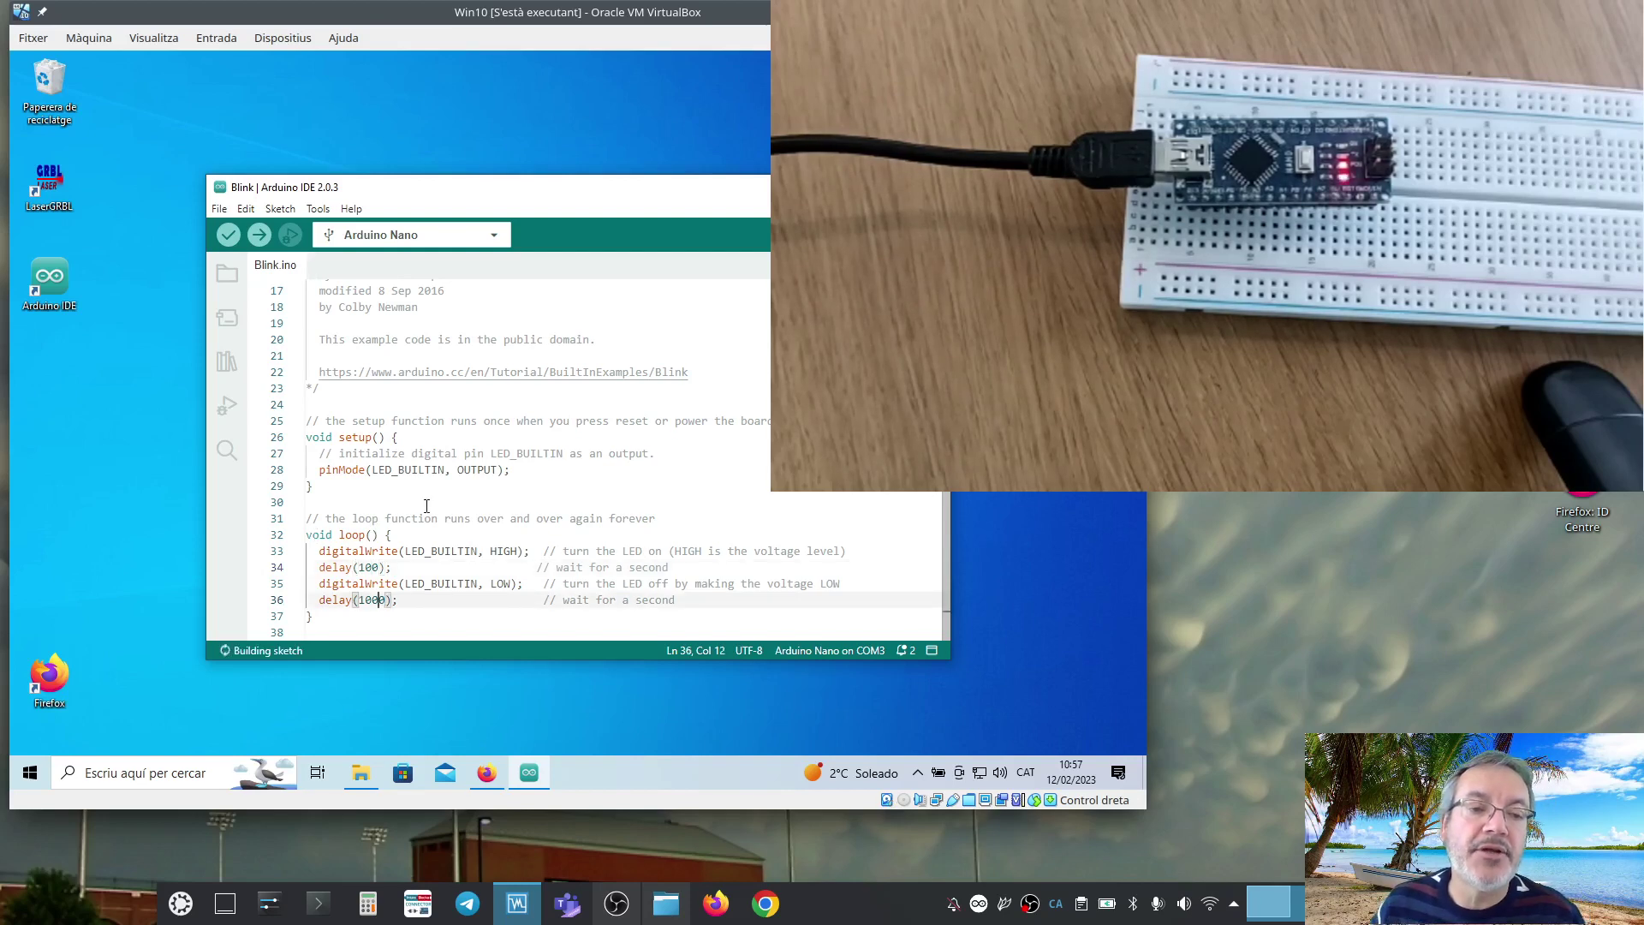
key(BackSpace)
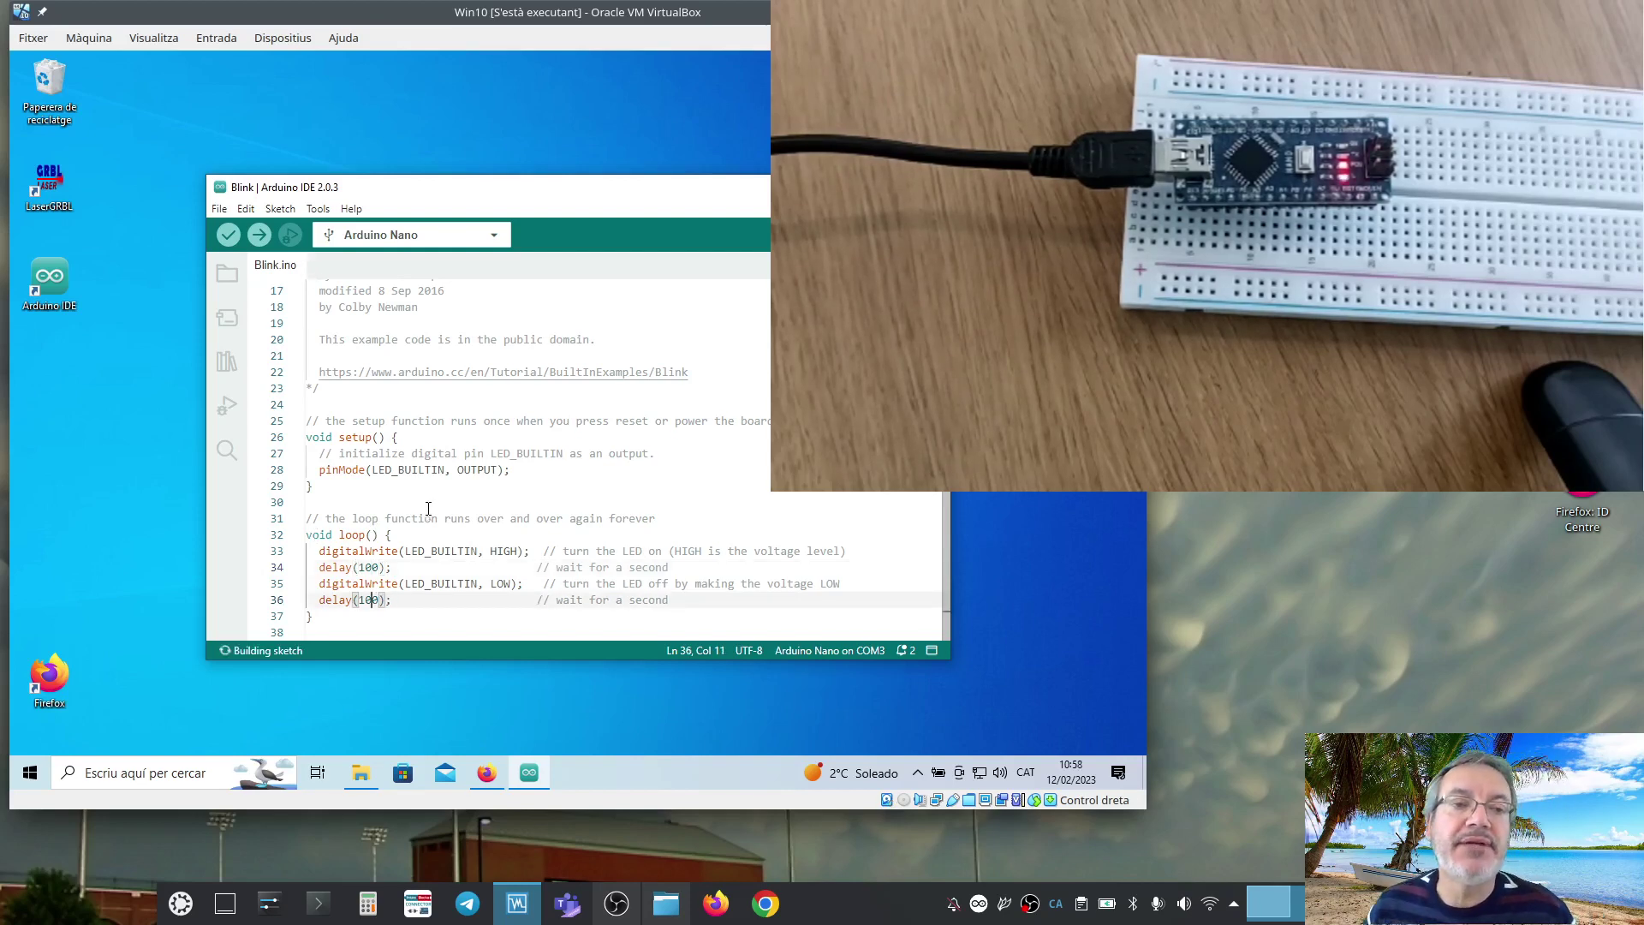
Step: Upload the modified Blink sketch to the Arduino Nano, then quit the IDE without saving the sketch
click(260, 236)
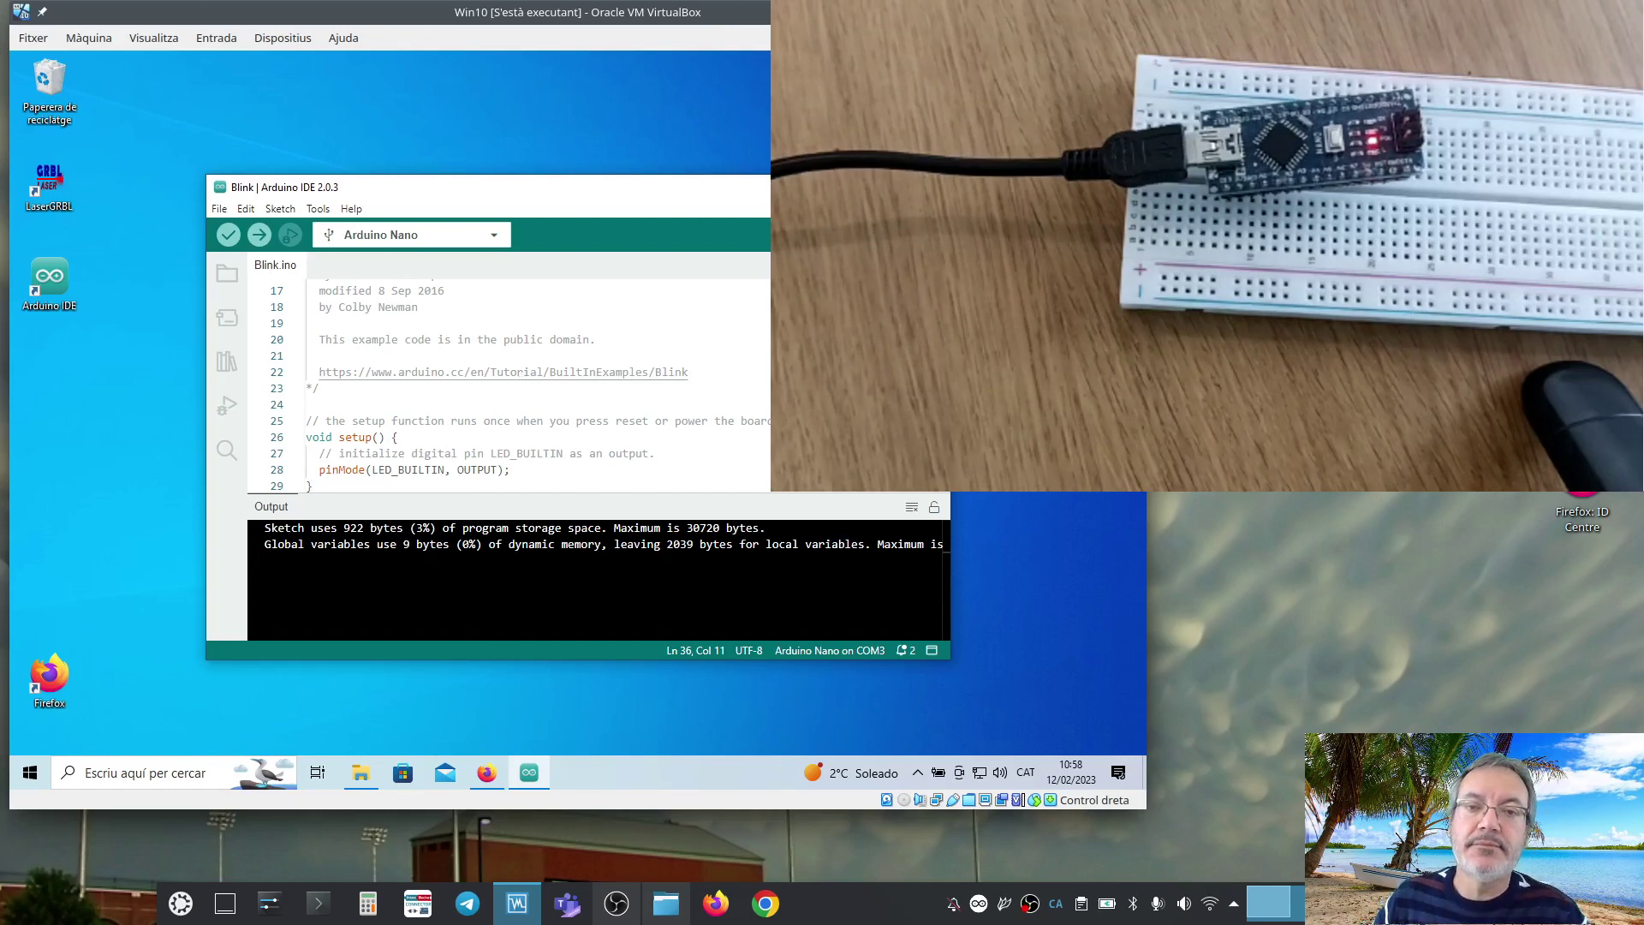
click(931, 187)
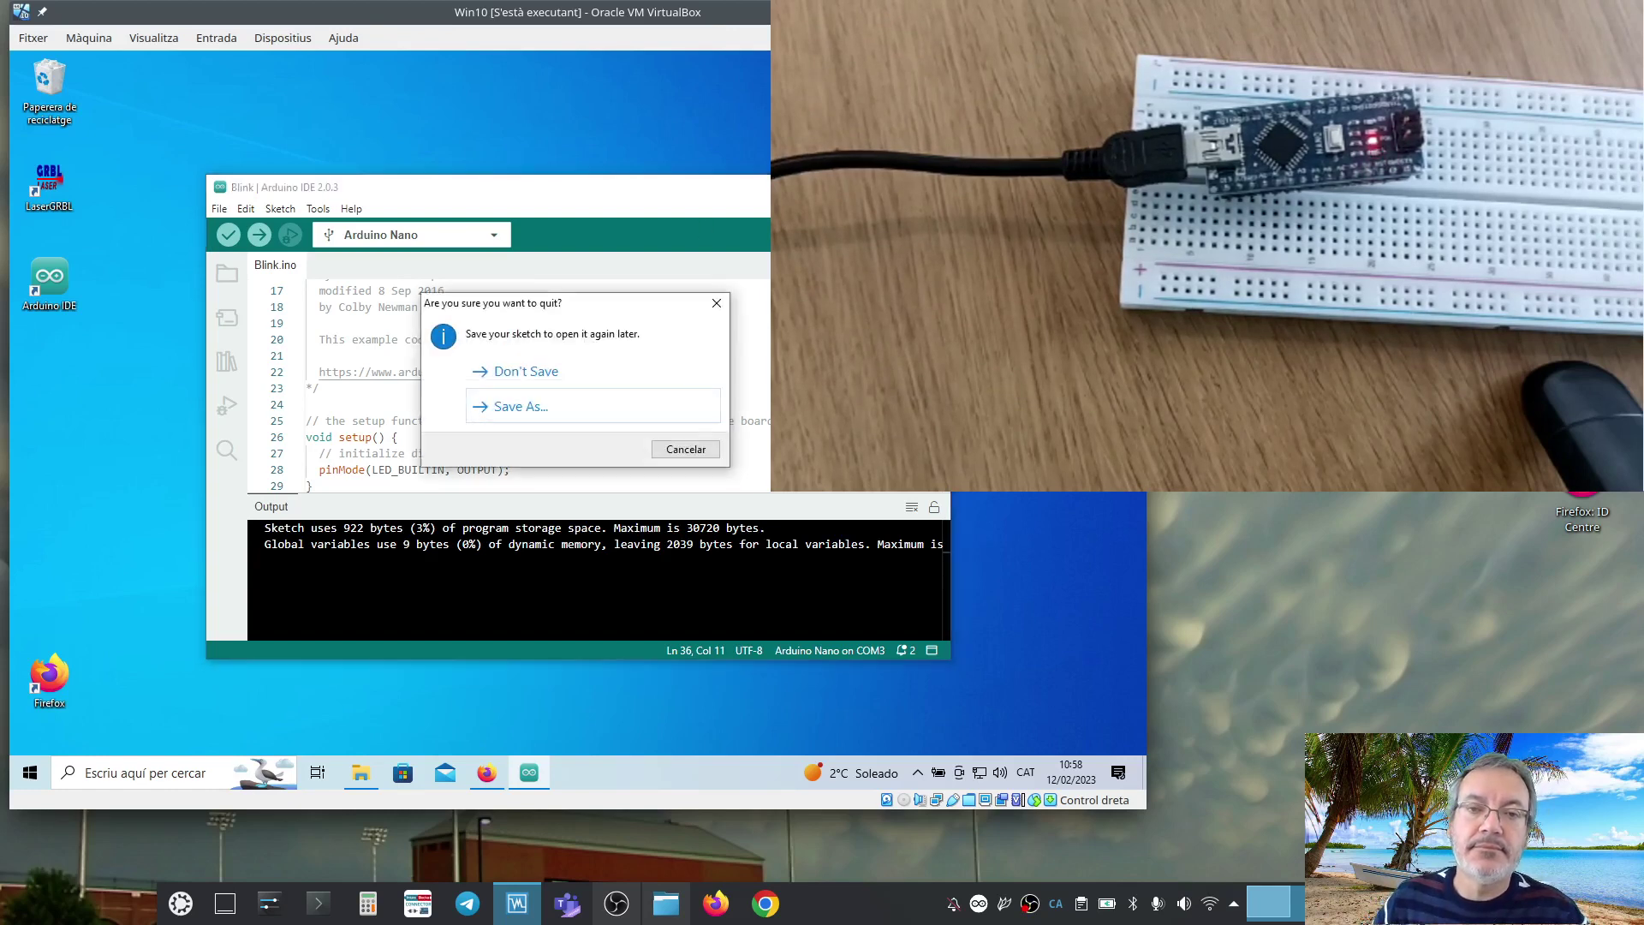
click(553, 371)
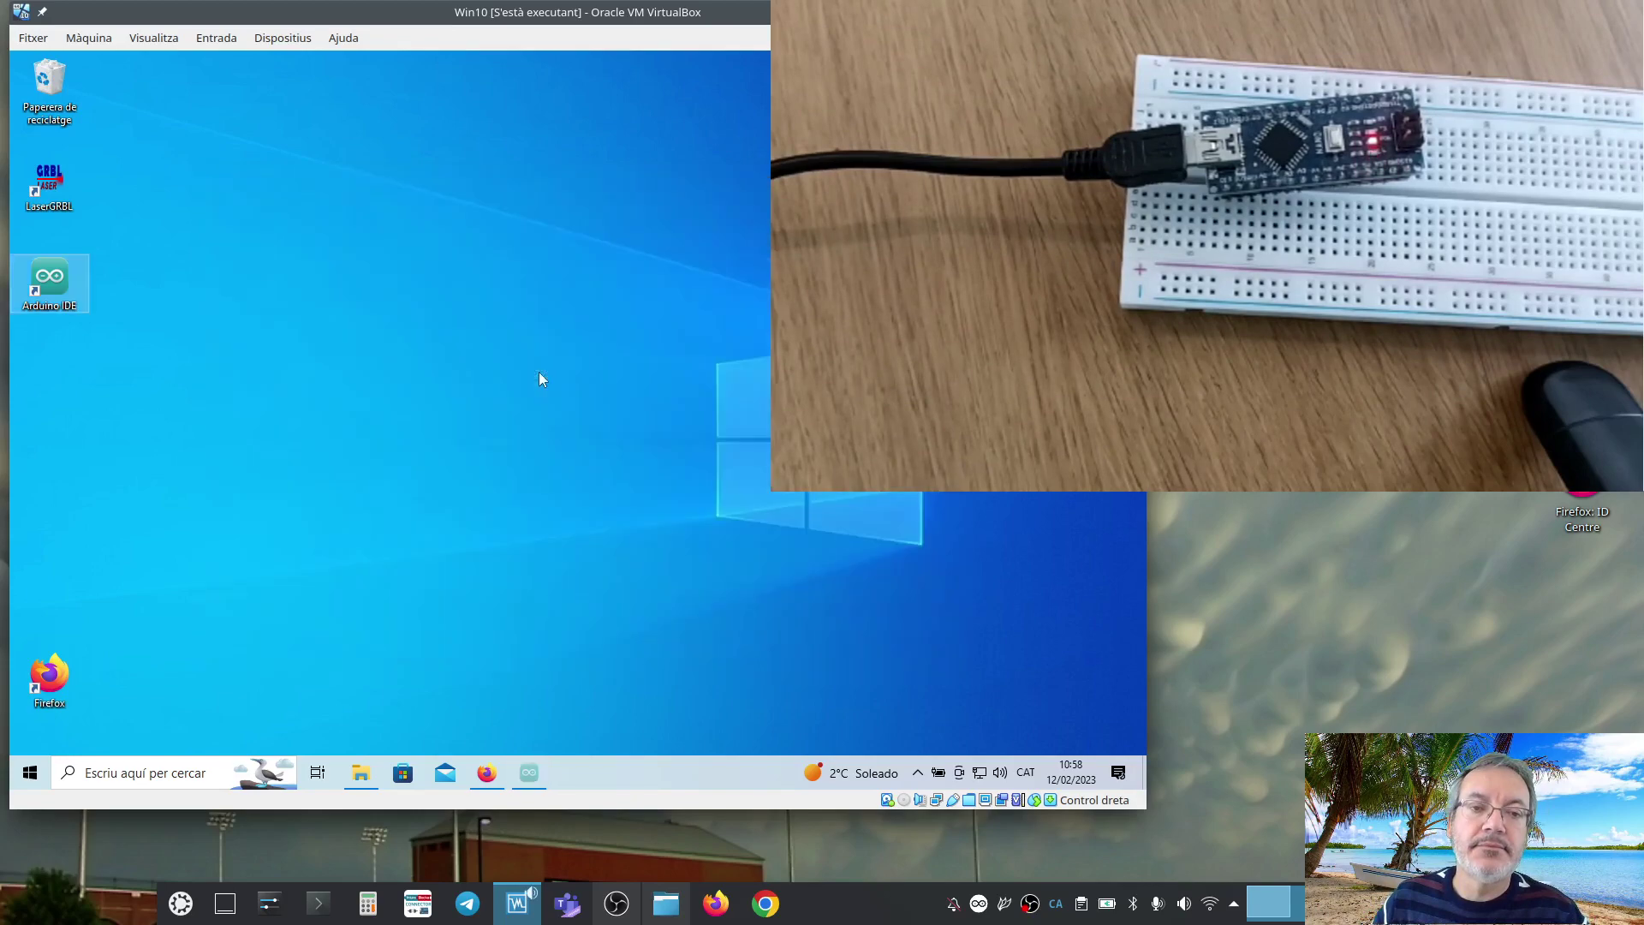